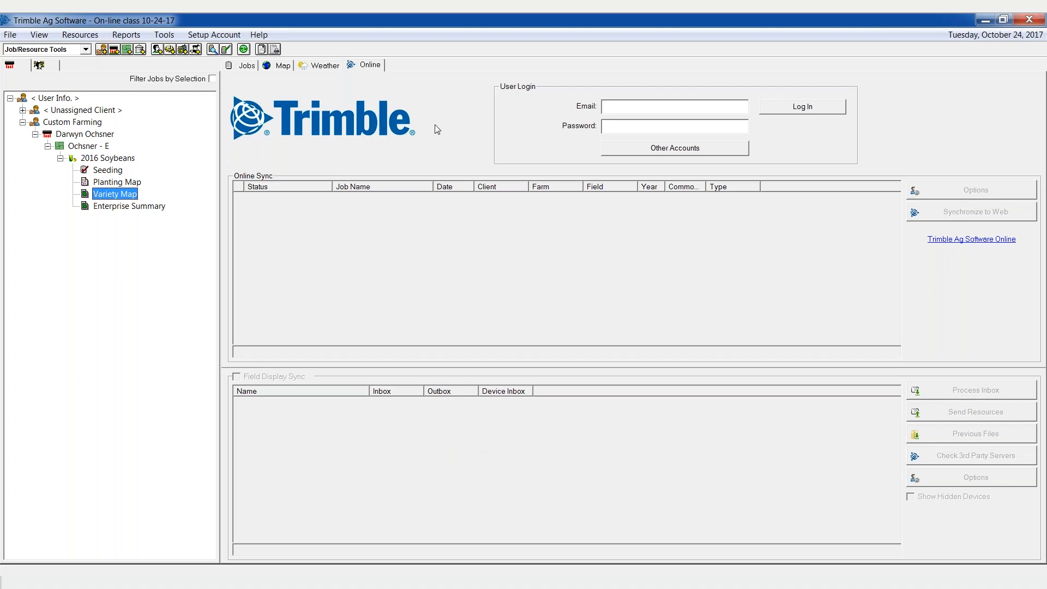
# Start reading job data from the map view and choose GreenStar 3 Data under John Deere GreenStar 3 Data as the format.
pyautogui.click(273, 68)
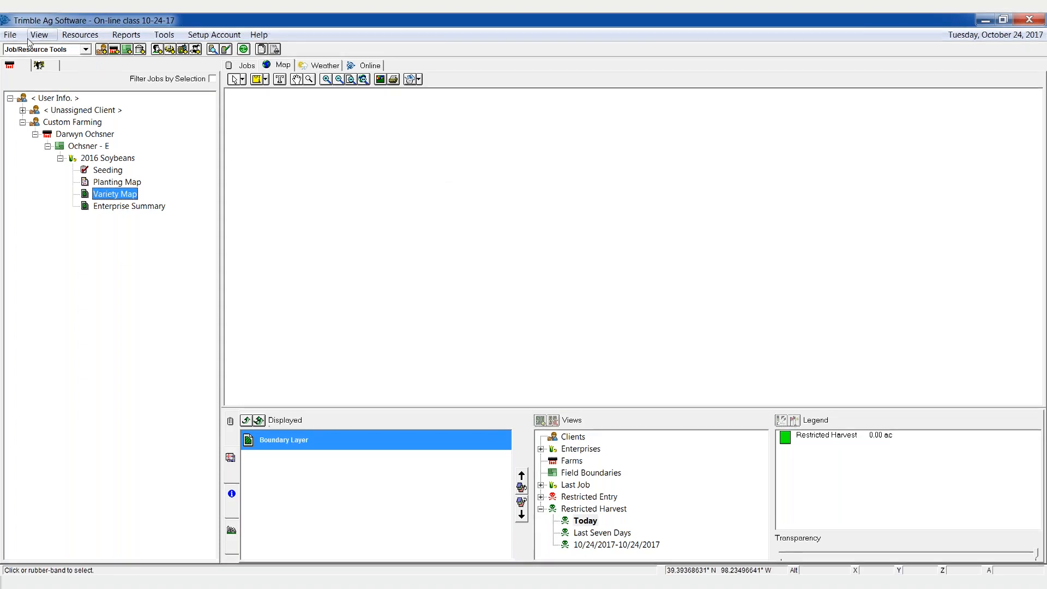
pyautogui.click(11, 35)
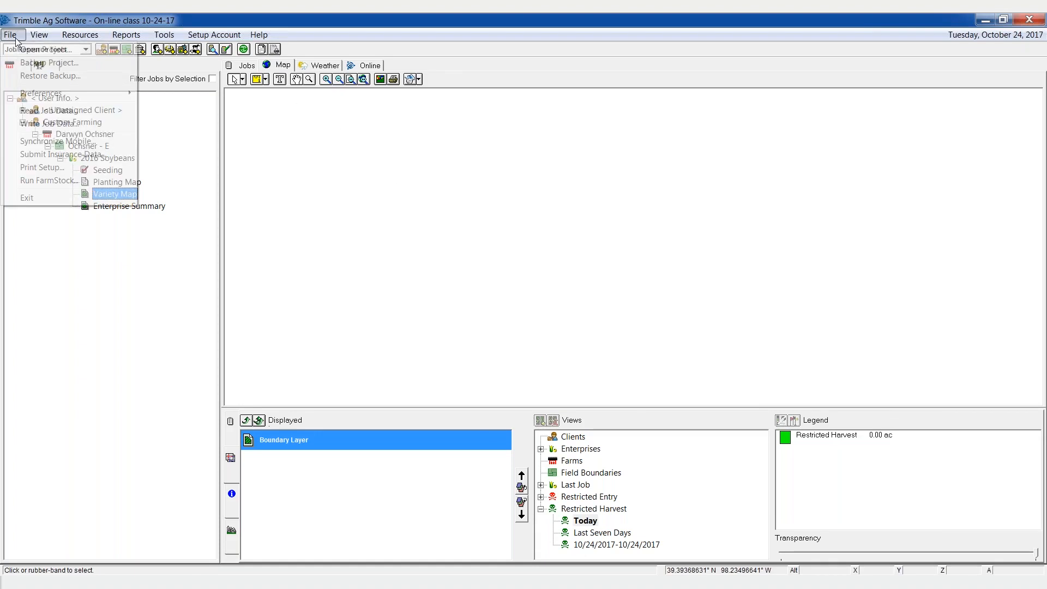
pyautogui.click(46, 110)
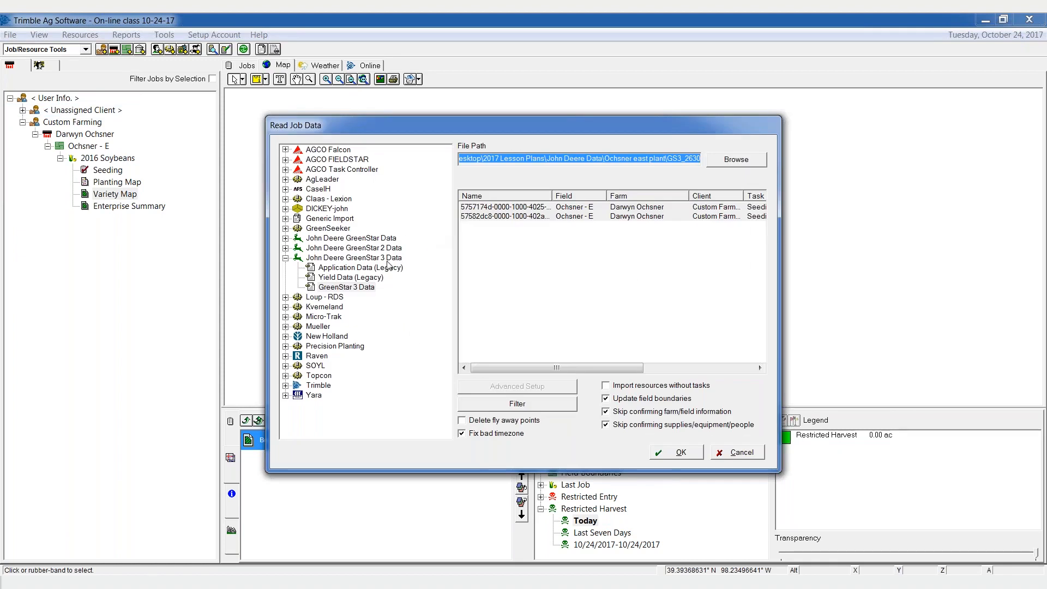
pyautogui.click(352, 289)
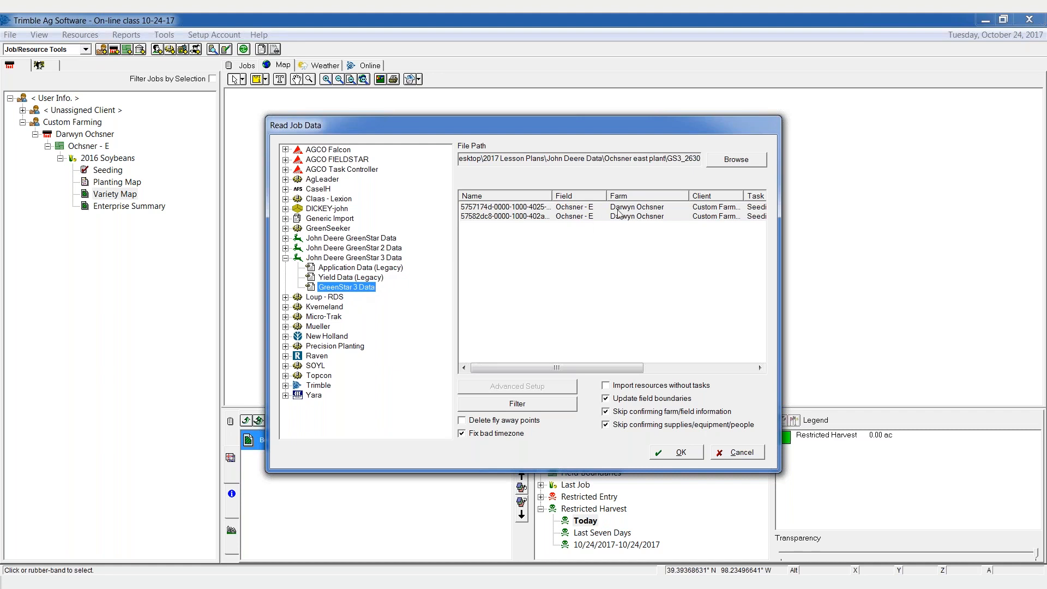
# Set the import file path to the east harvest folder on the STORE N GO (D:) drive.
pyautogui.click(739, 167)
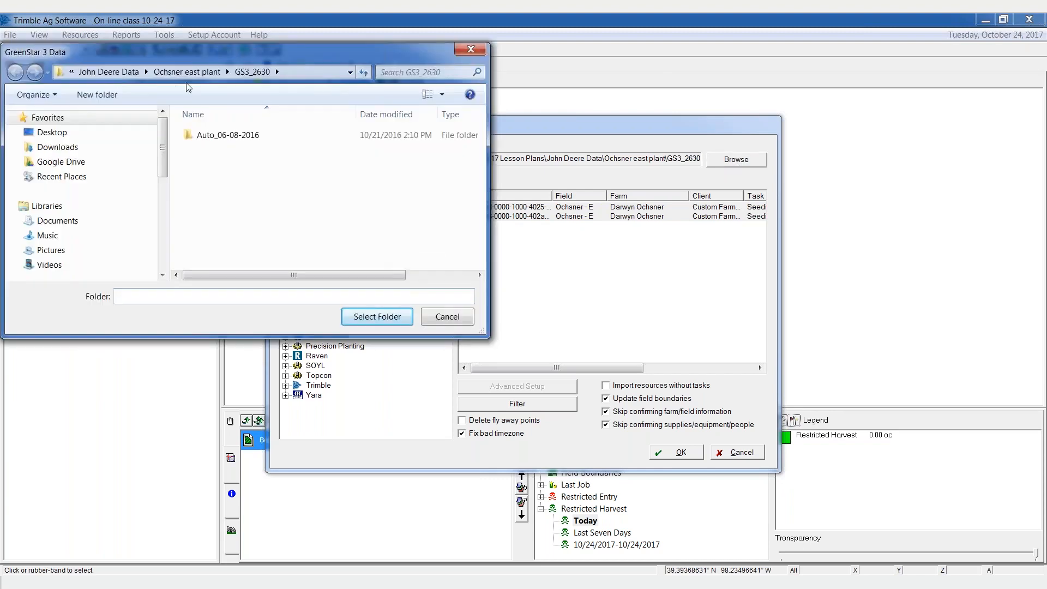
pyautogui.click(115, 72)
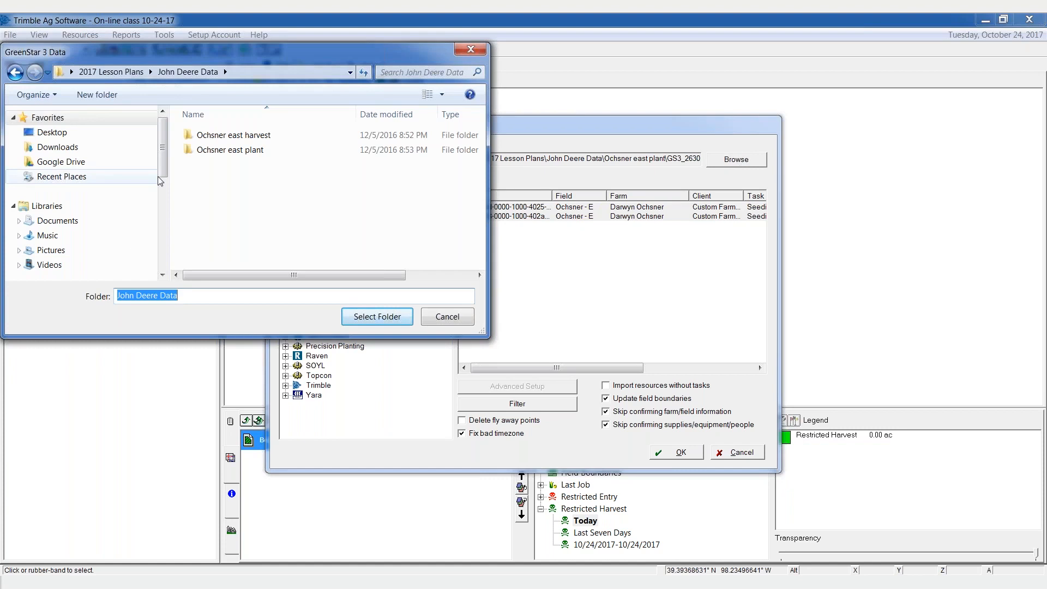
pyautogui.scroll(-3, 76, 220)
pyautogui.click(76, 218)
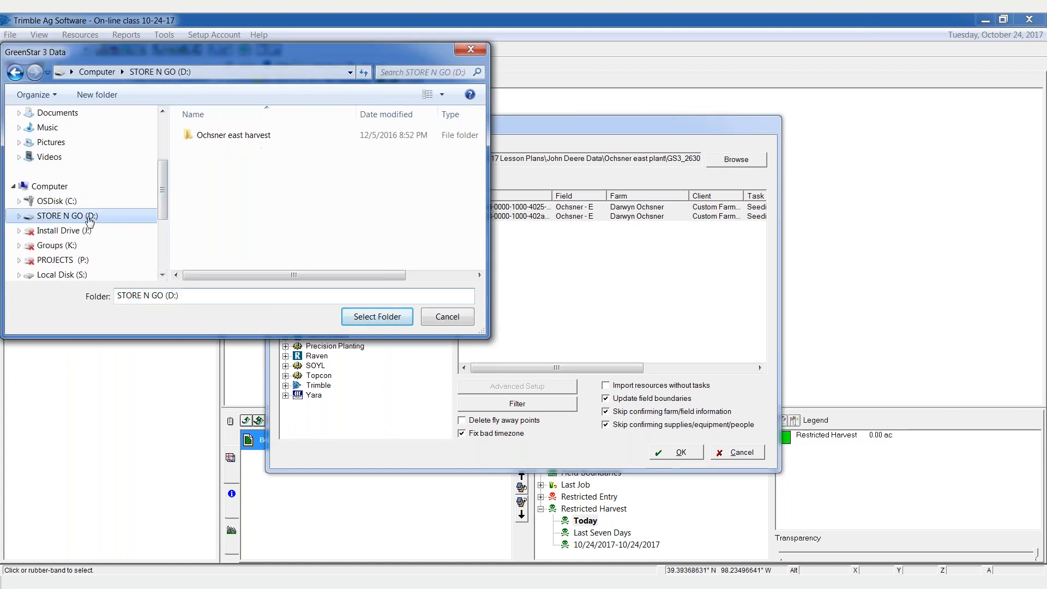
pyautogui.click(237, 139)
pyautogui.doubleClick(237, 136)
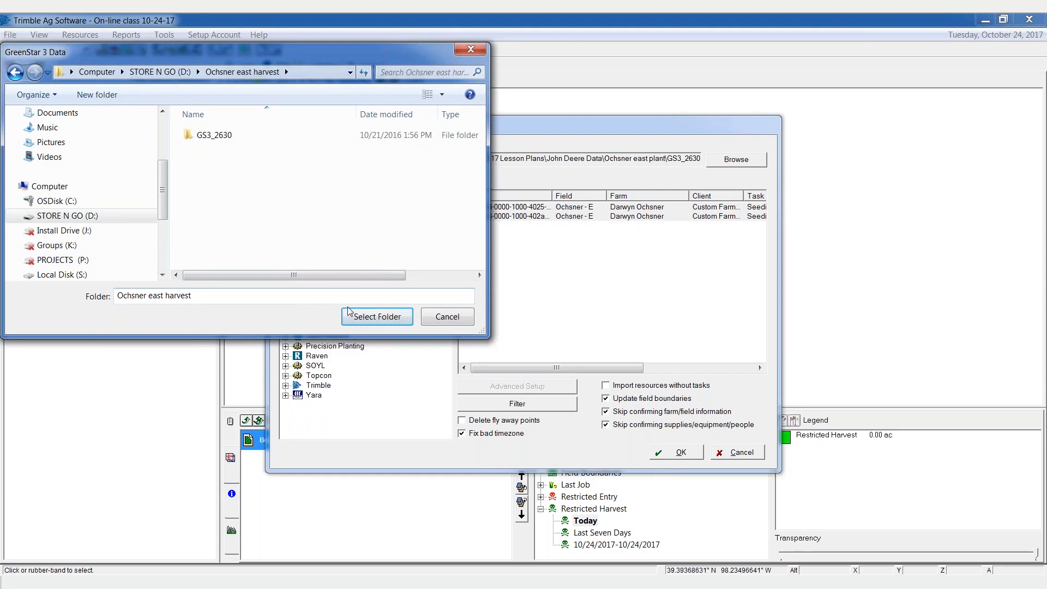
pyautogui.click(369, 319)
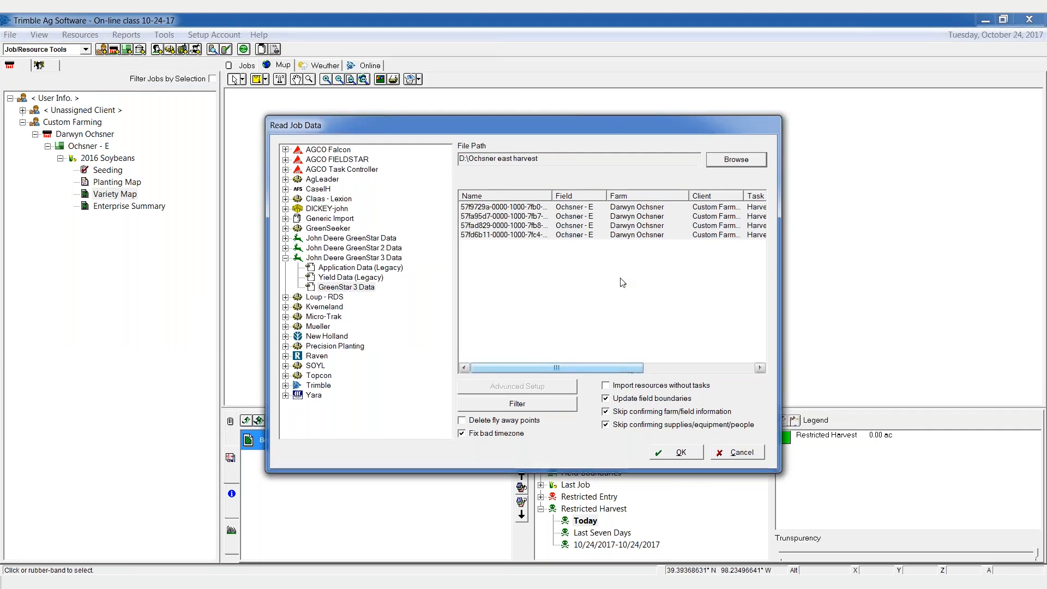
# Select all four listed harvest tasks and enable deleting fly away points for the import.
pyautogui.moveTo(639, 368)
pyautogui.mouseDown()
pyautogui.moveTo(736, 368)
pyautogui.moveTo(632, 368)
pyautogui.mouseUp()
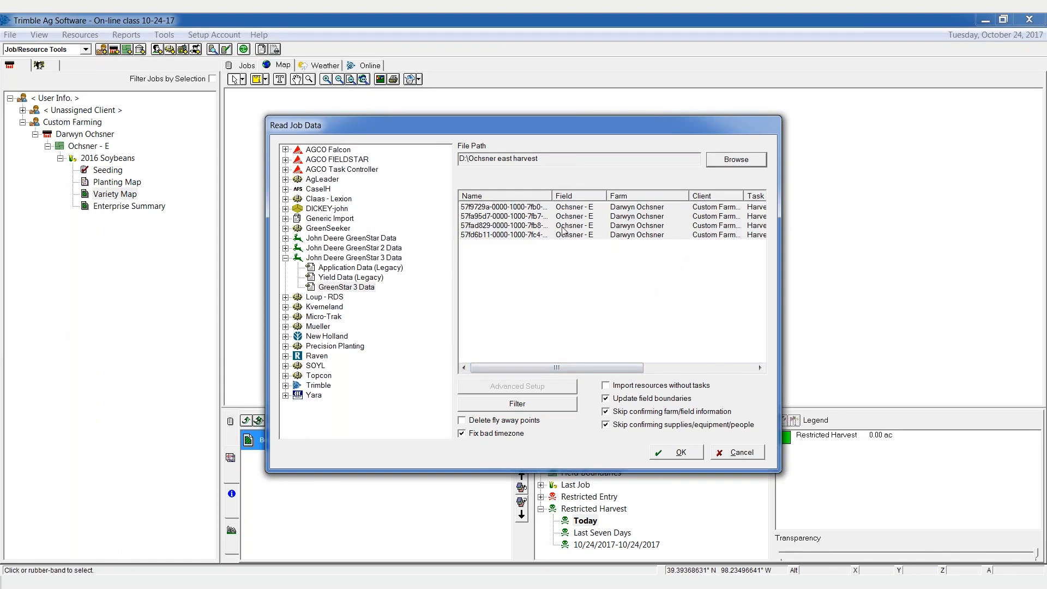
pyautogui.click(530, 211)
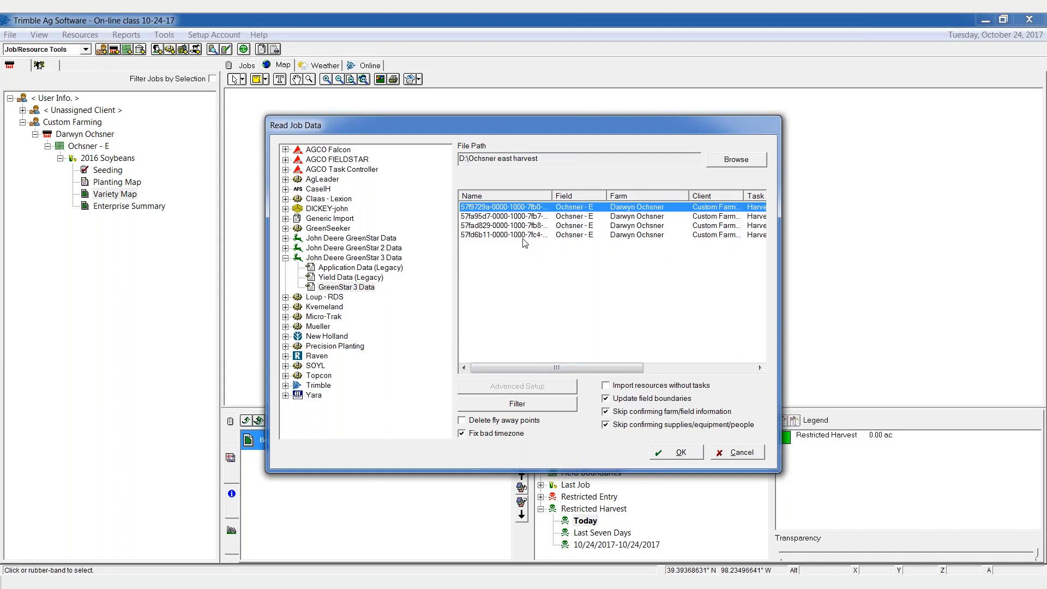
pyautogui.keyDown('shift'); pyautogui.click(523, 236); pyautogui.keyUp('shift')
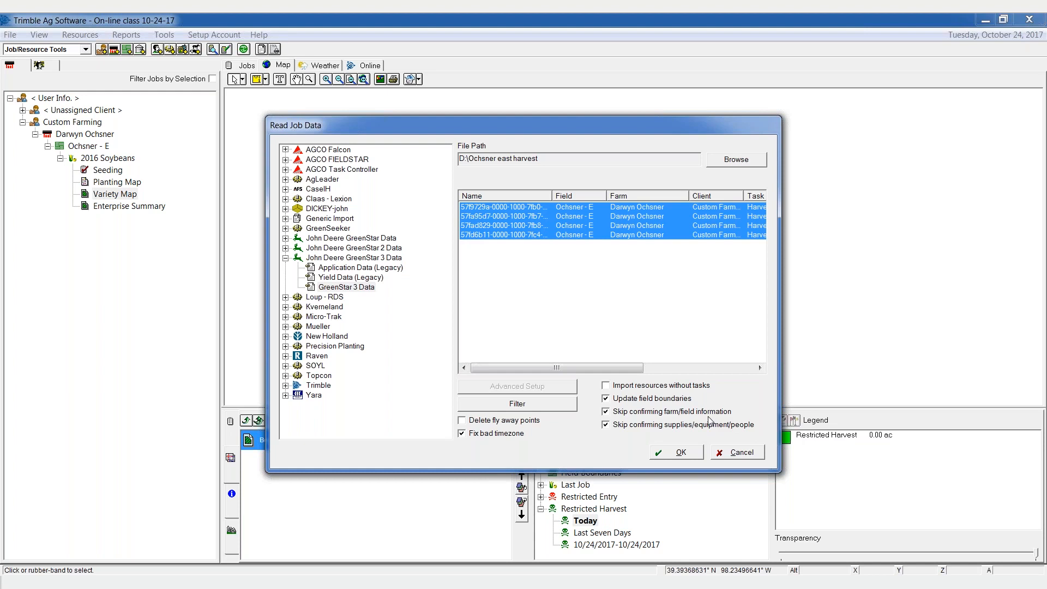
pyautogui.click(463, 421)
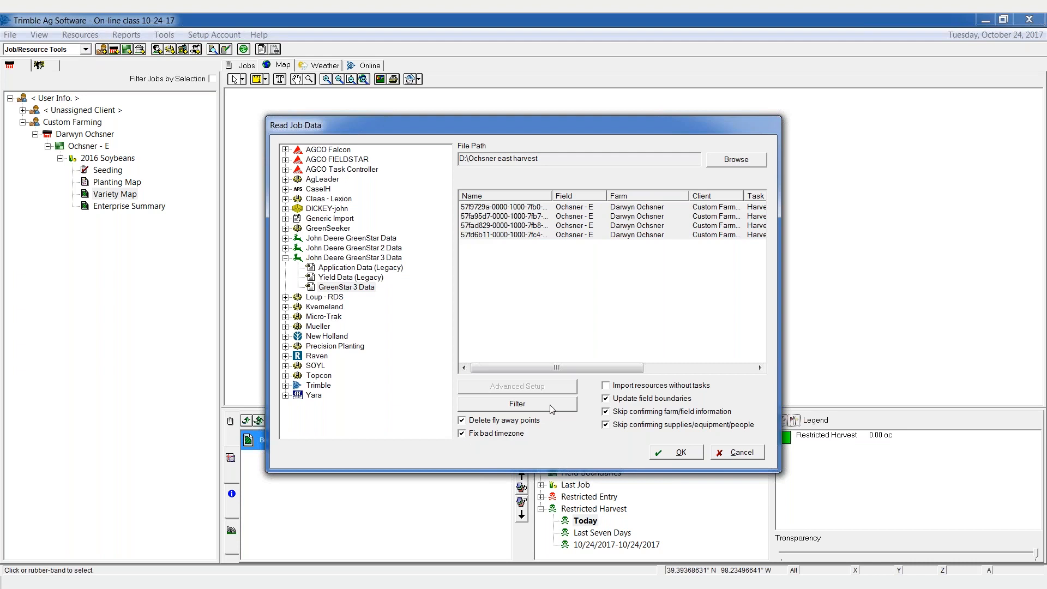
# Set the import filter properties so that neither the job area filter nor the layer filter is used.
pyautogui.click(531, 409)
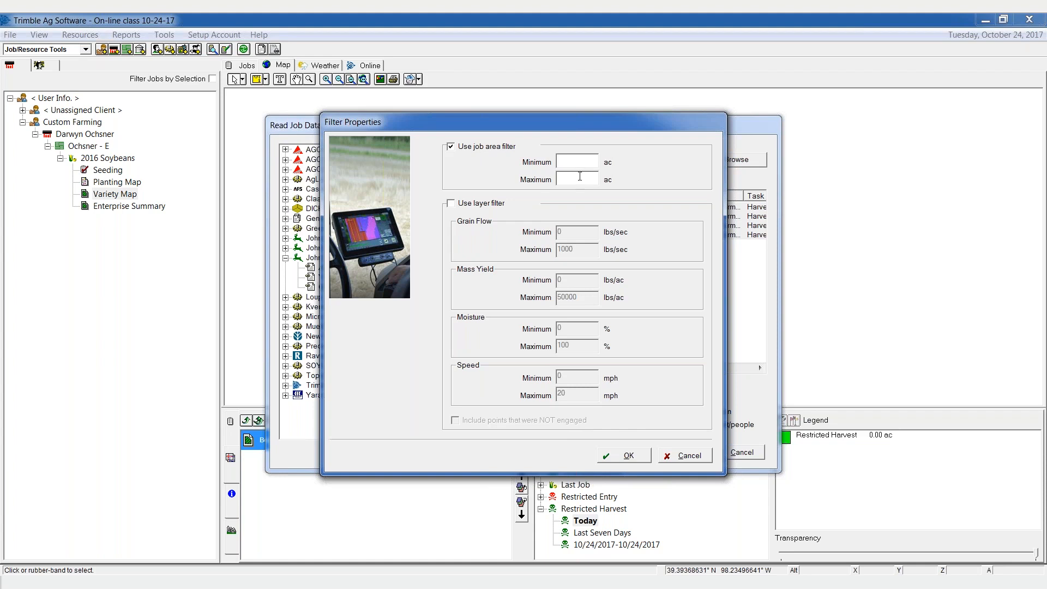
pyautogui.click(451, 147)
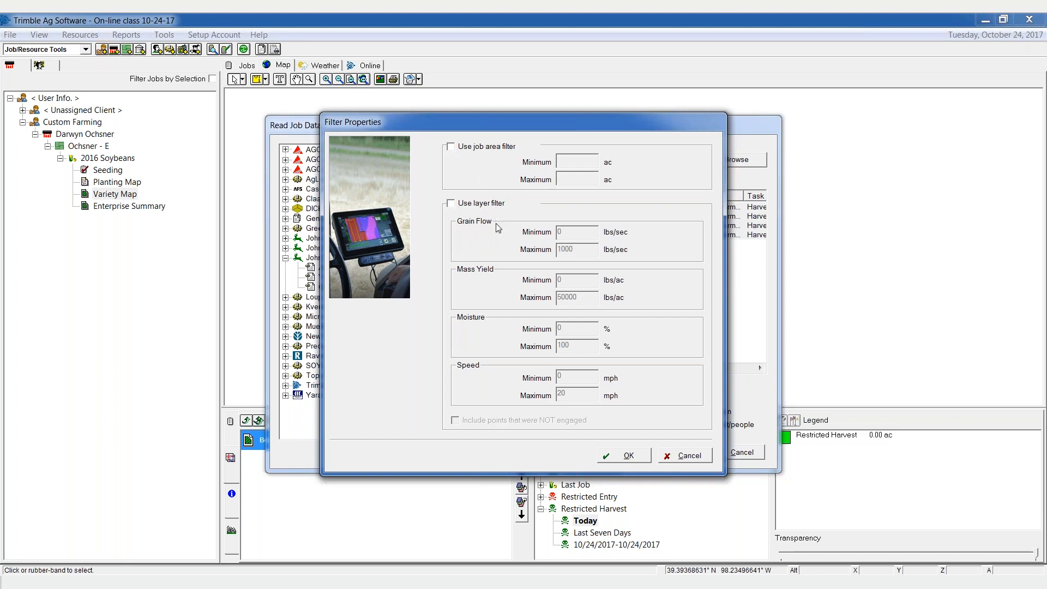
pyautogui.click(451, 203)
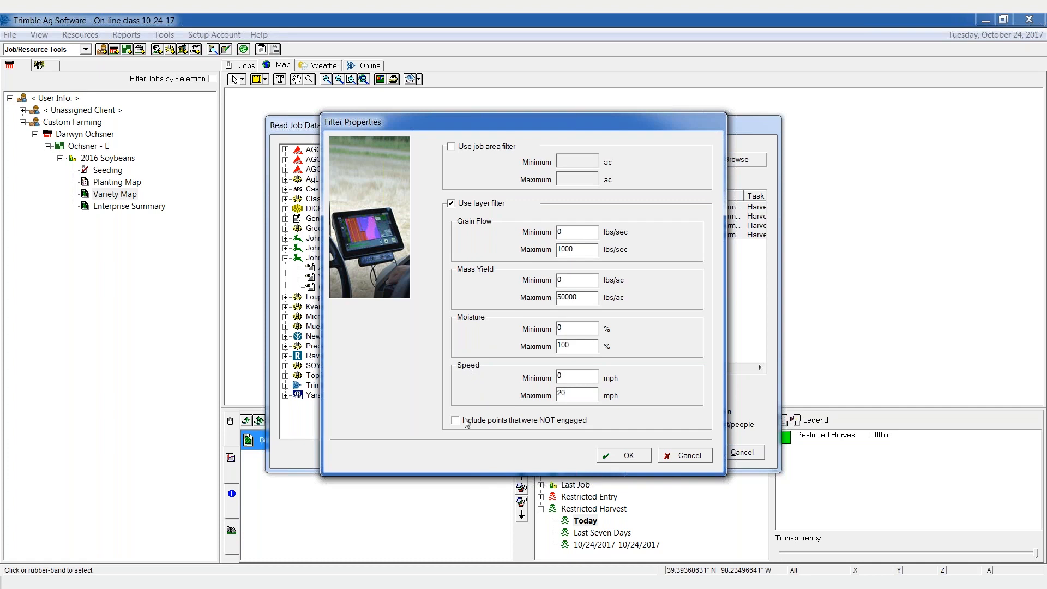
pyautogui.click(450, 203)
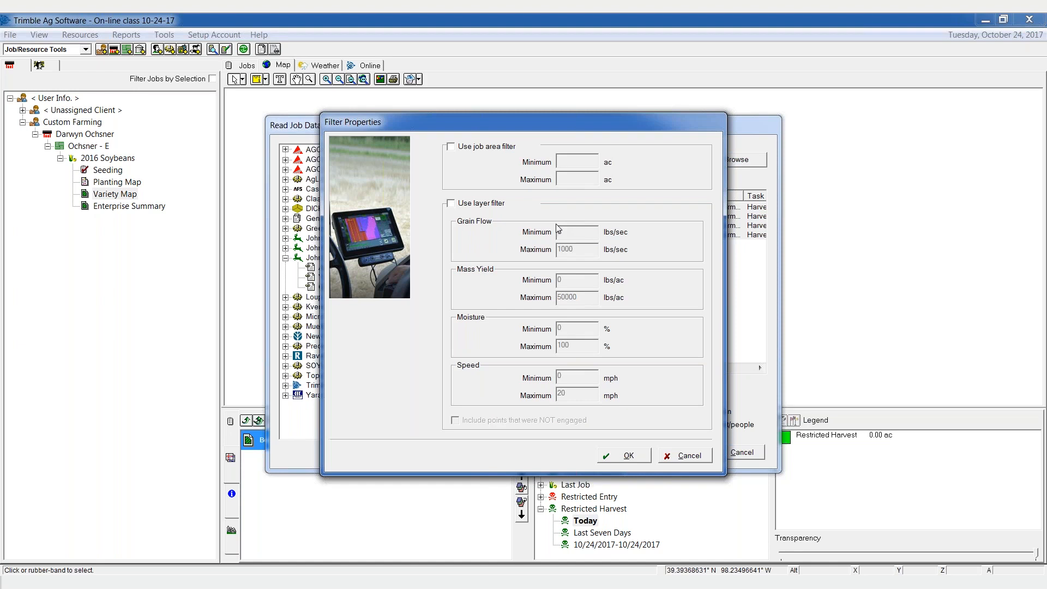
pyautogui.click(629, 456)
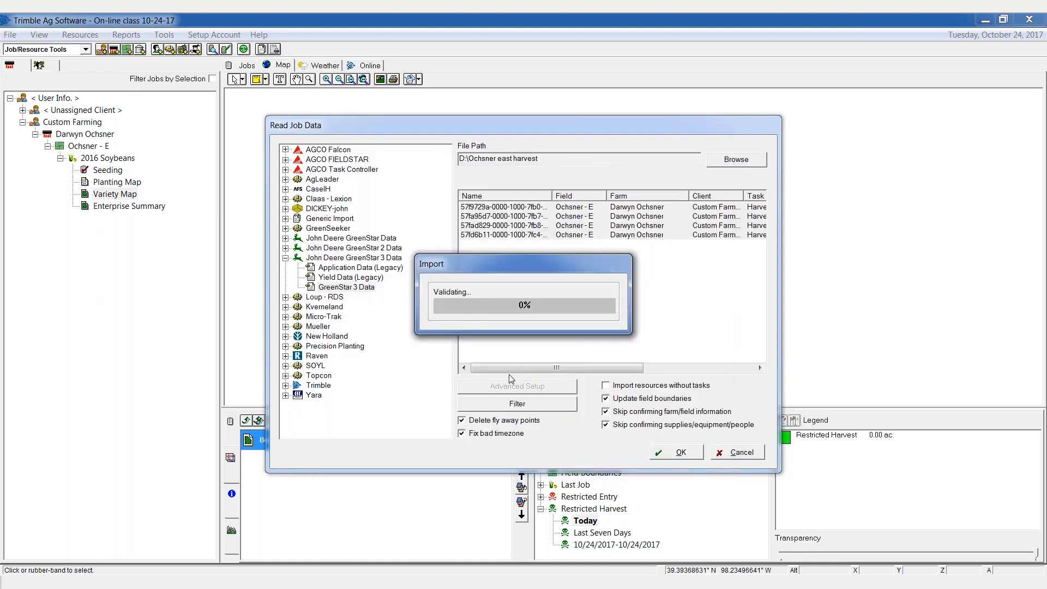
# Import all four harvest tasks, accepting the JD 635F and JD S680 equipment as new resources.
pyautogui.click(564, 210)
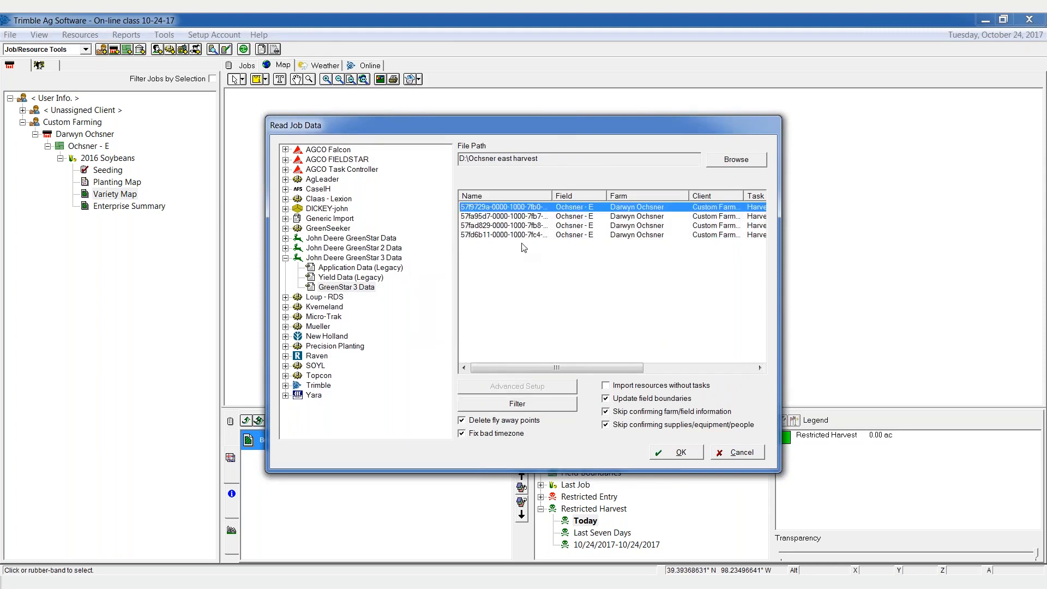
pyautogui.keyDown('shift'); pyautogui.click(513, 227); pyautogui.keyUp('shift')
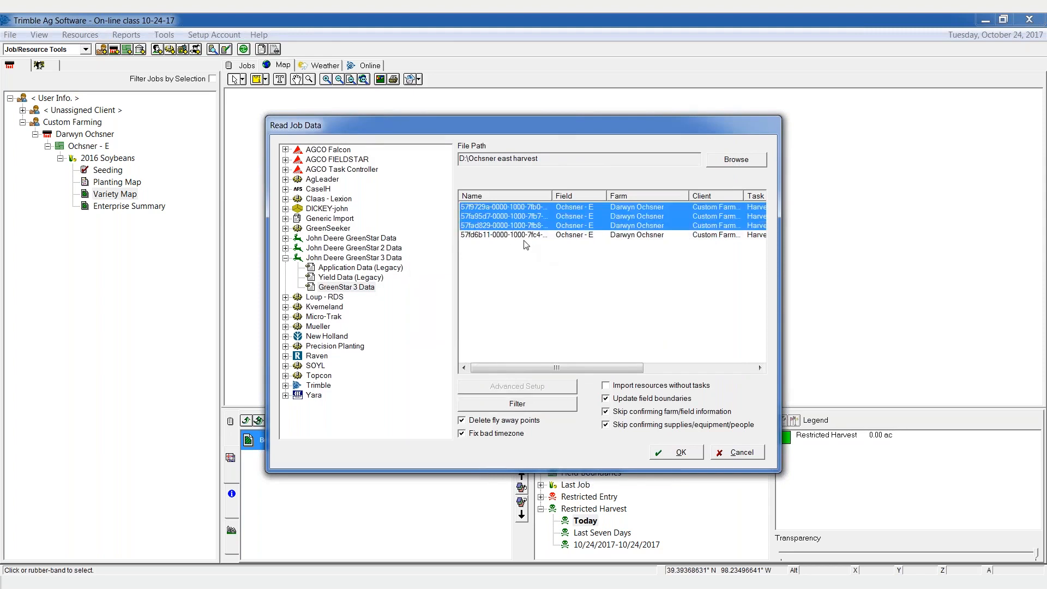
pyautogui.keyDown('shift'); pyautogui.click(525, 237); pyautogui.keyUp('shift')
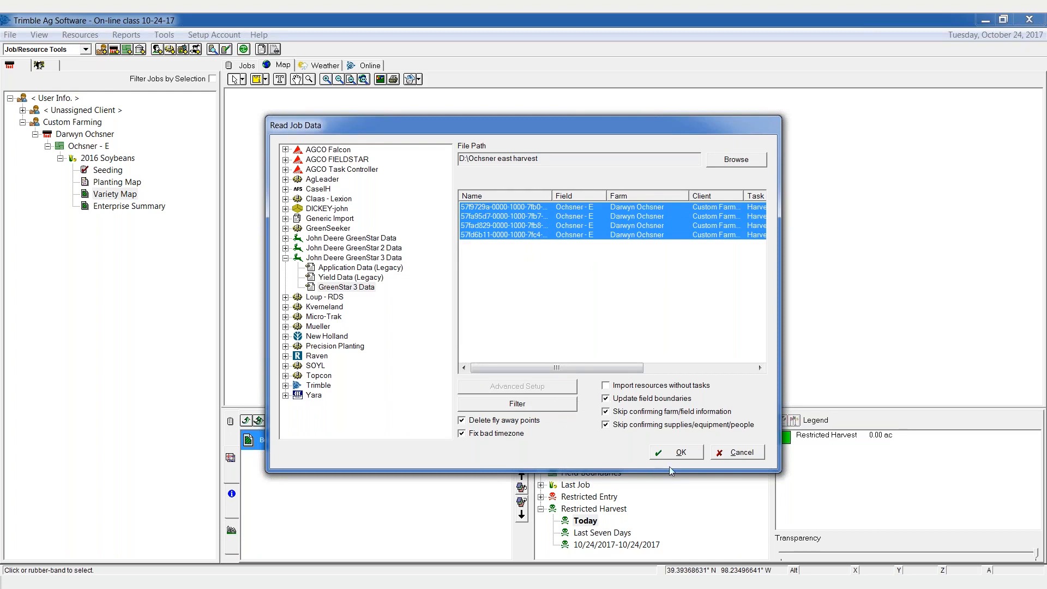
pyautogui.click(680, 454)
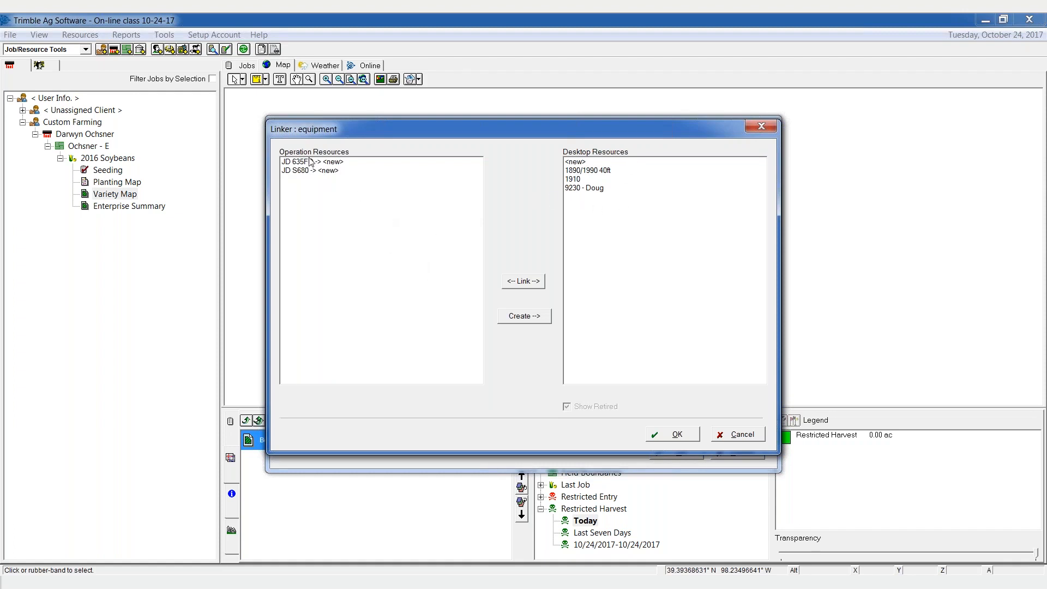
pyautogui.click(665, 437)
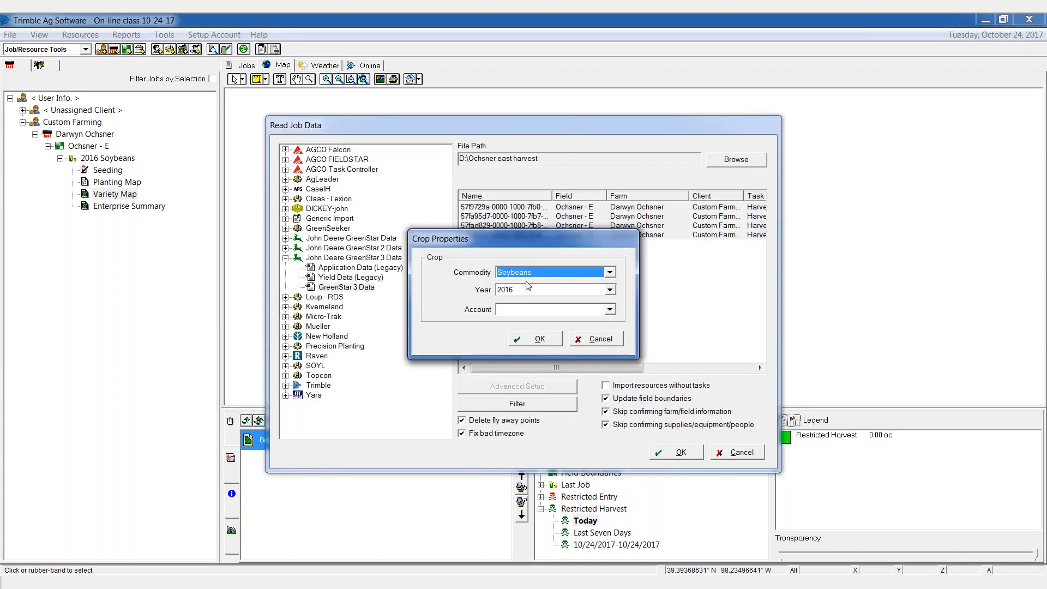
# Add a Soybeans crop account, assign it to the 2016 Soybeans crop and accept the crop properties.
pyautogui.click(528, 311)
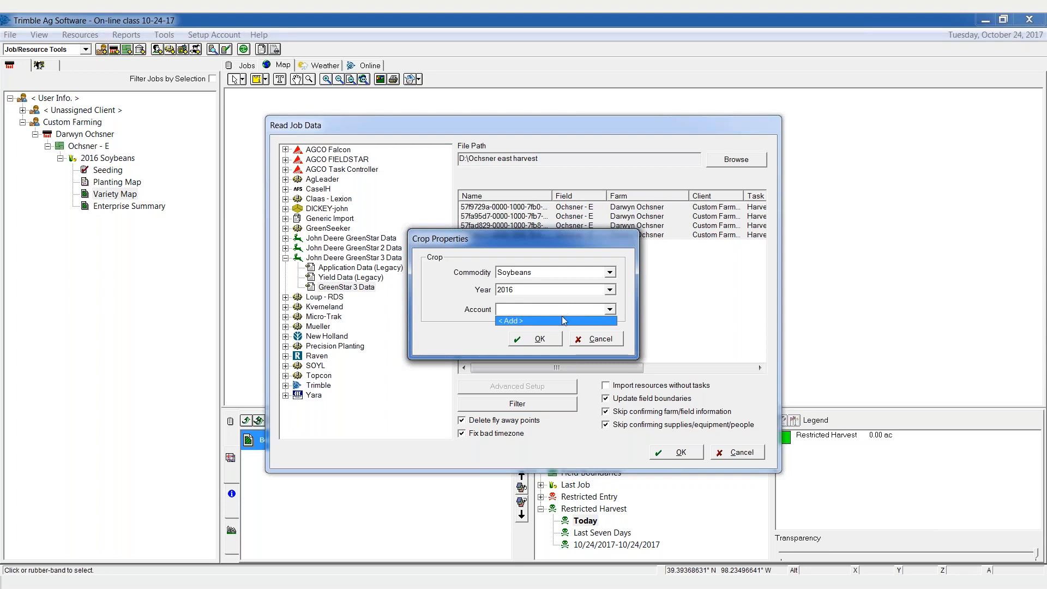
pyautogui.click(516, 322)
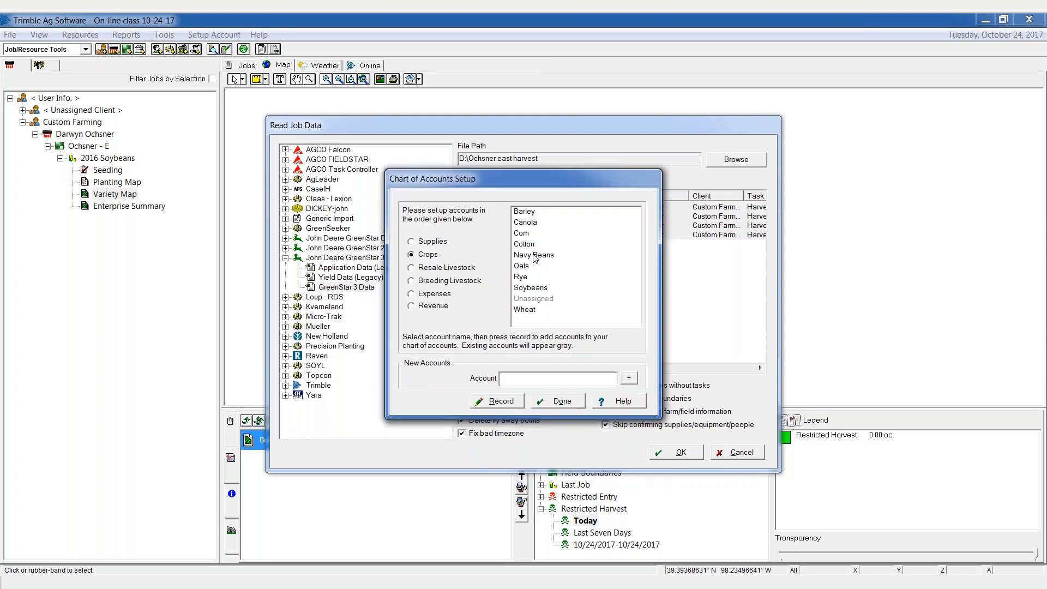
pyautogui.click(531, 287)
pyautogui.click(503, 401)
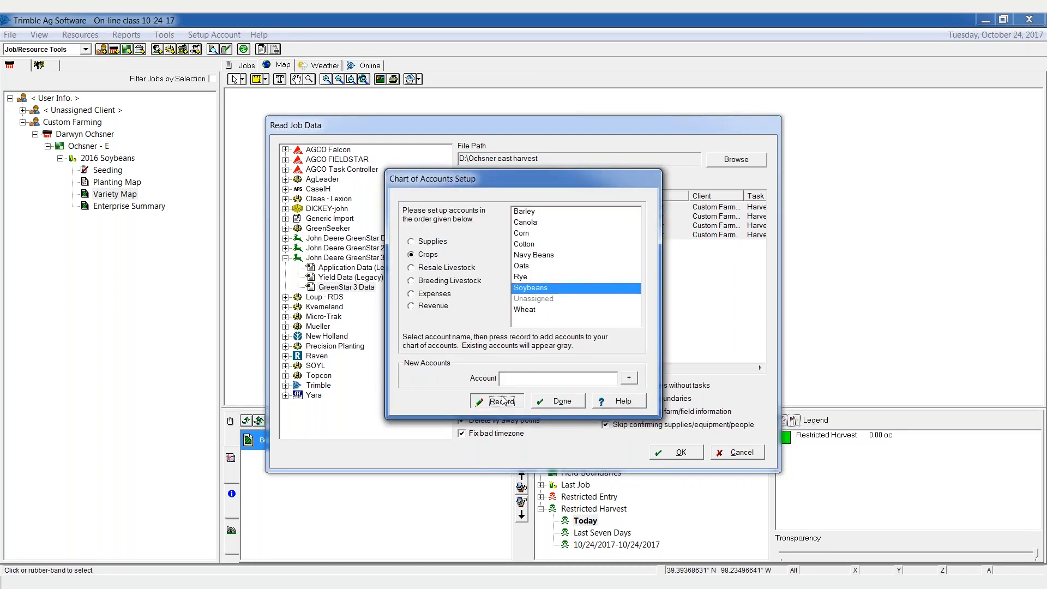
pyautogui.click(562, 403)
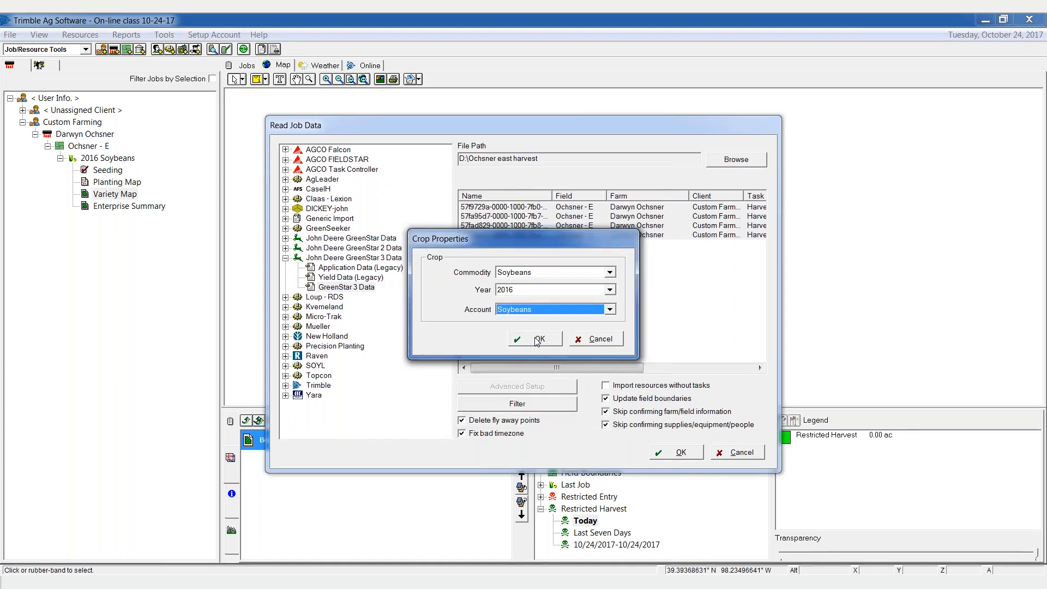
pyautogui.click(535, 335)
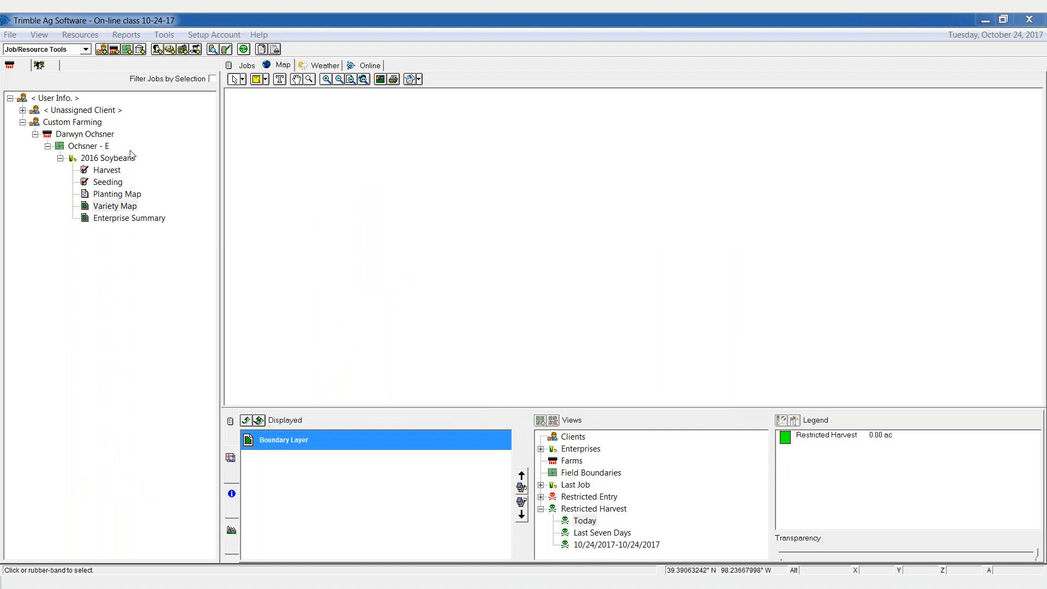
# Mark the Harvest job for viewing in the job list.
pyautogui.click(245, 72)
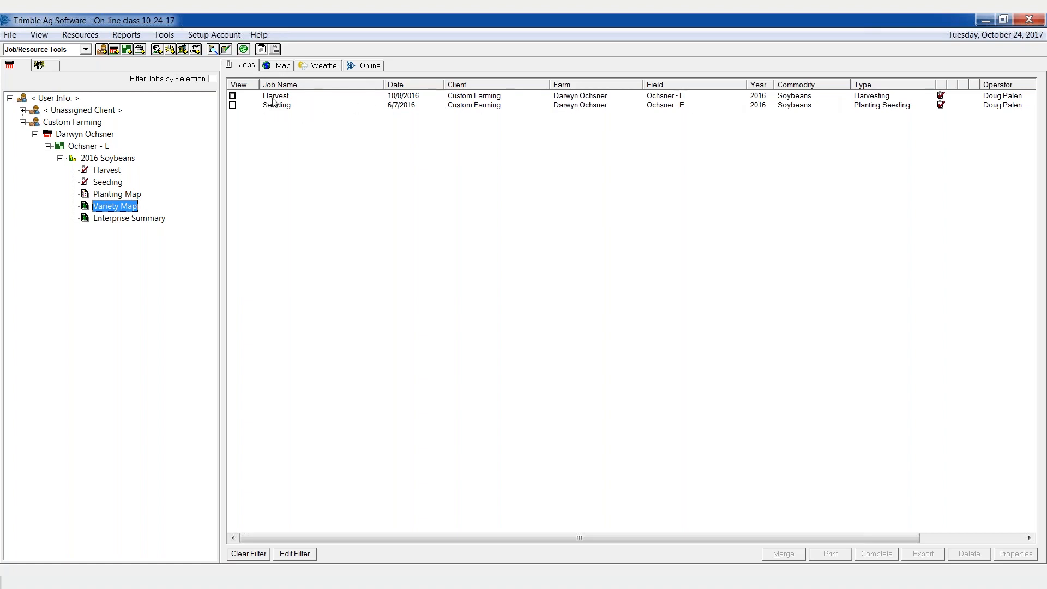
pyautogui.click(233, 99)
pyautogui.click(233, 96)
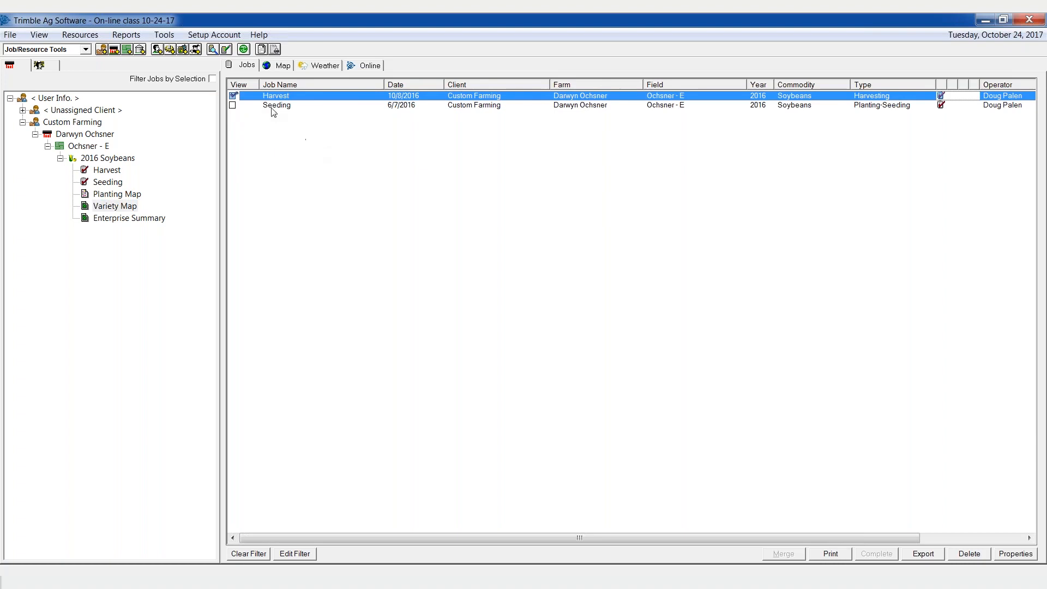
# Show the Harvest job on the map with the Dry Yield view.
pyautogui.click(279, 67)
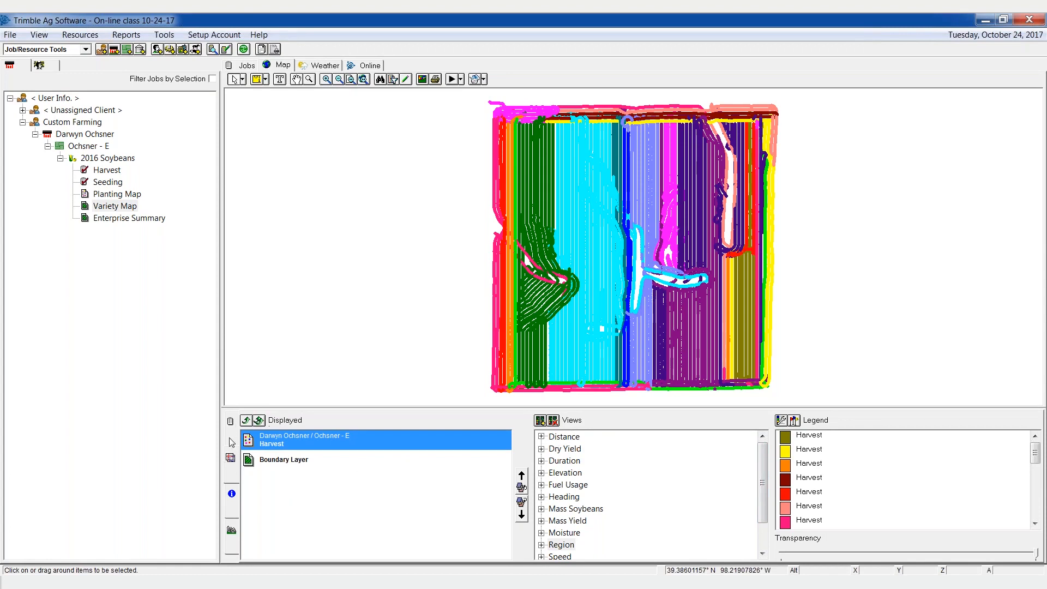
pyautogui.click(235, 466)
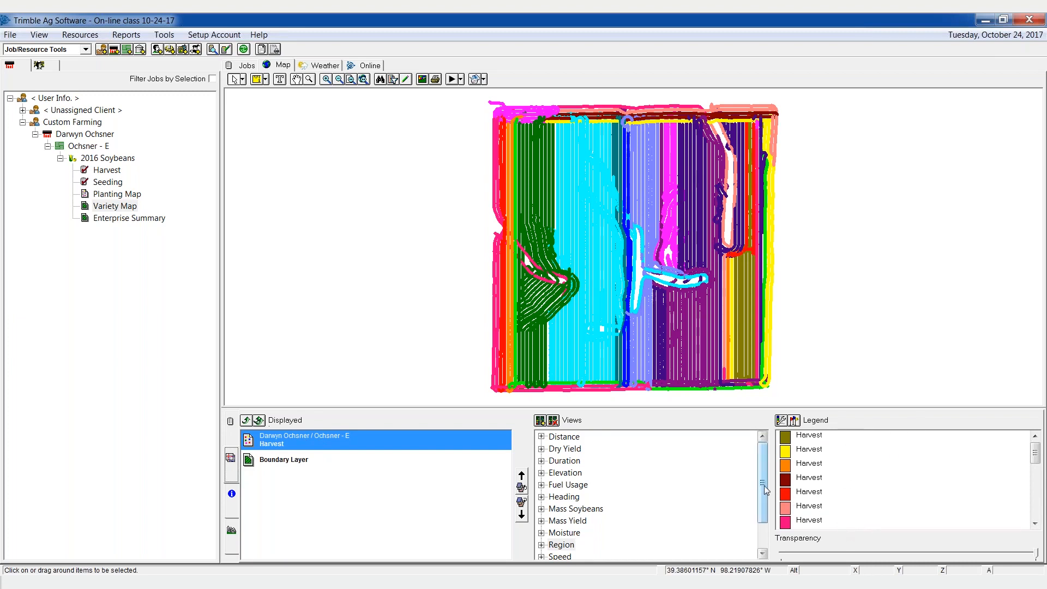
pyautogui.click(556, 450)
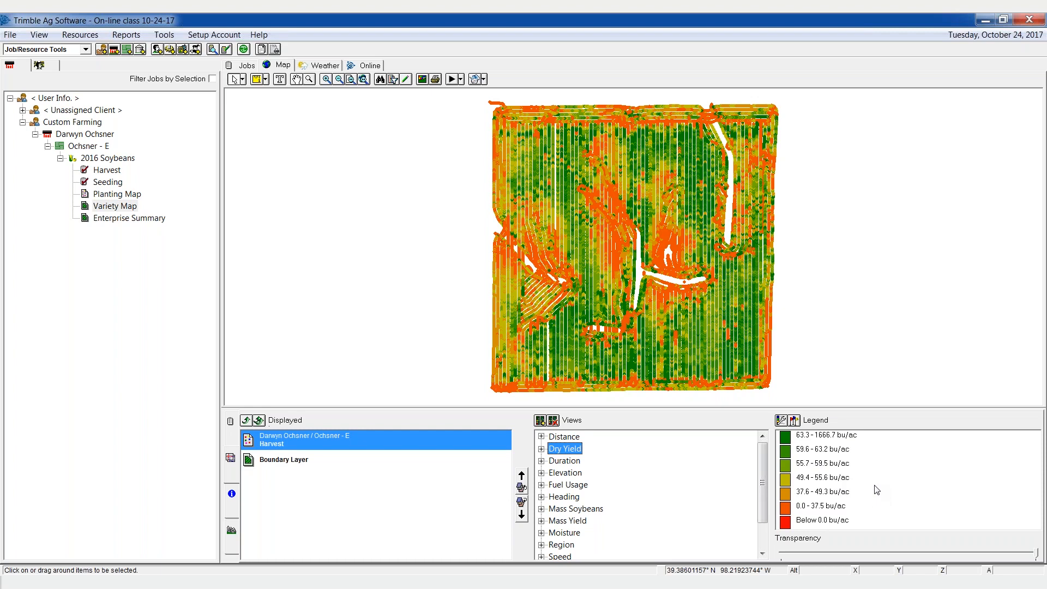
# Divide the Dry Yield legend into equal ranges of 10 bu/ac with a high value of 60.
pyautogui.click(783, 424)
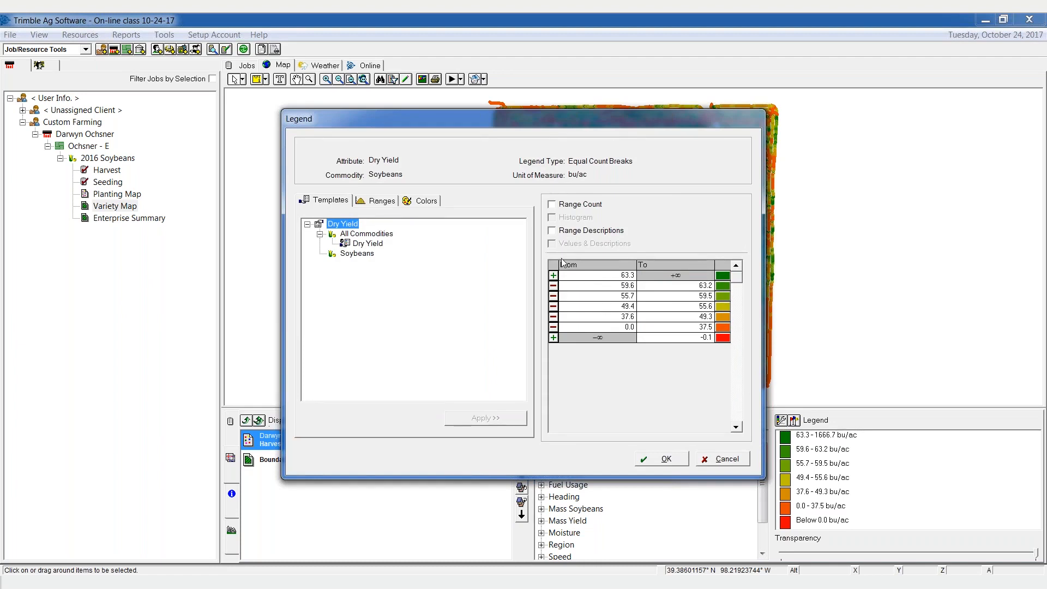
pyautogui.click(384, 204)
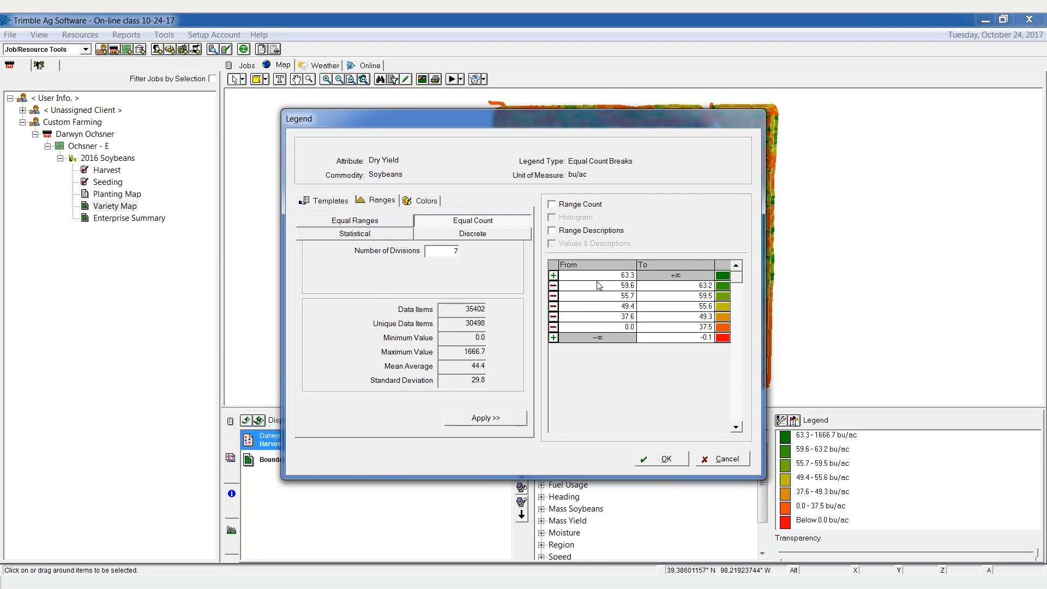
pyautogui.click(372, 223)
pyautogui.click(449, 290)
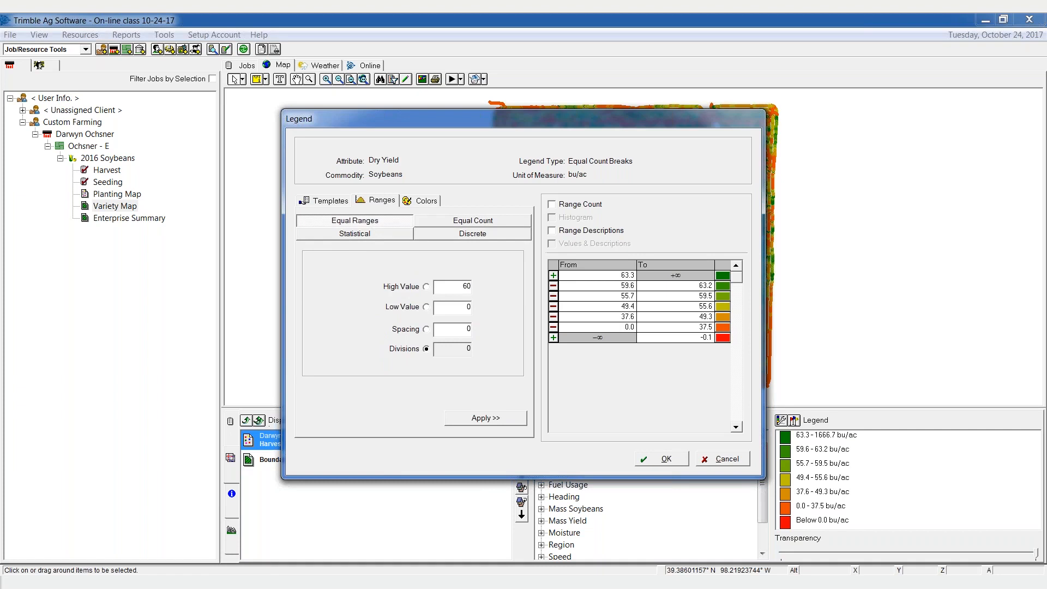
pyautogui.press('Tab')
pyautogui.write('10')
pyautogui.click(513, 420)
# Apply the 3 Color gradient to the Dry Yield legend ranges.
pyautogui.click(427, 201)
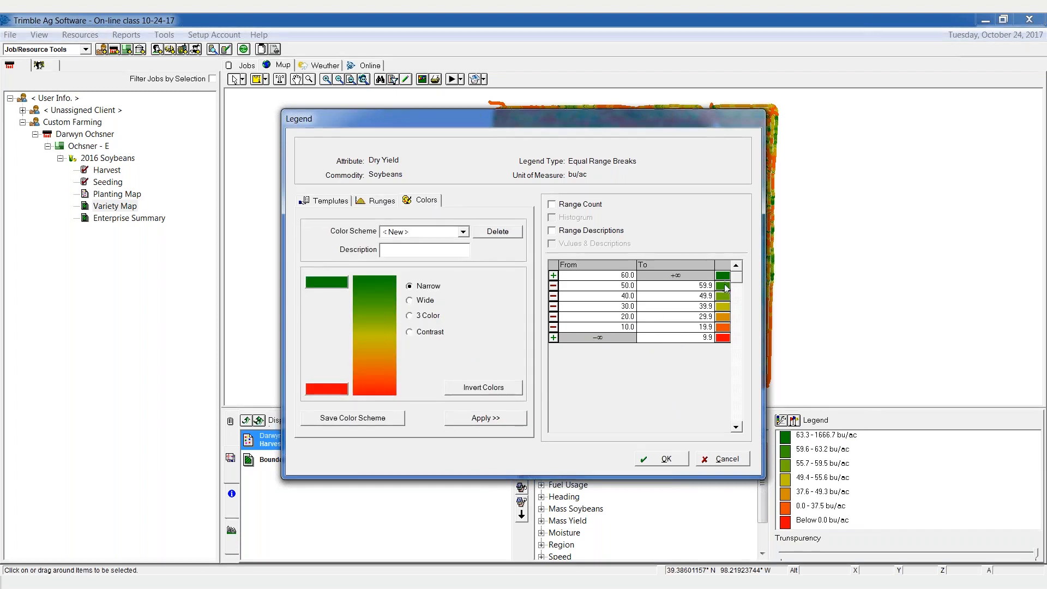
pyautogui.click(431, 318)
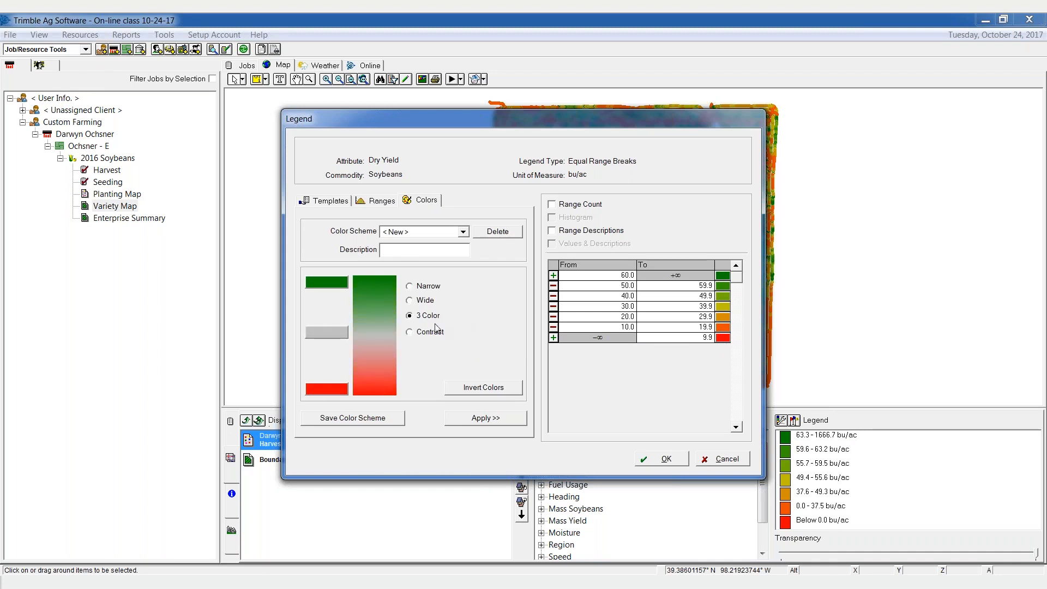
pyautogui.click(484, 419)
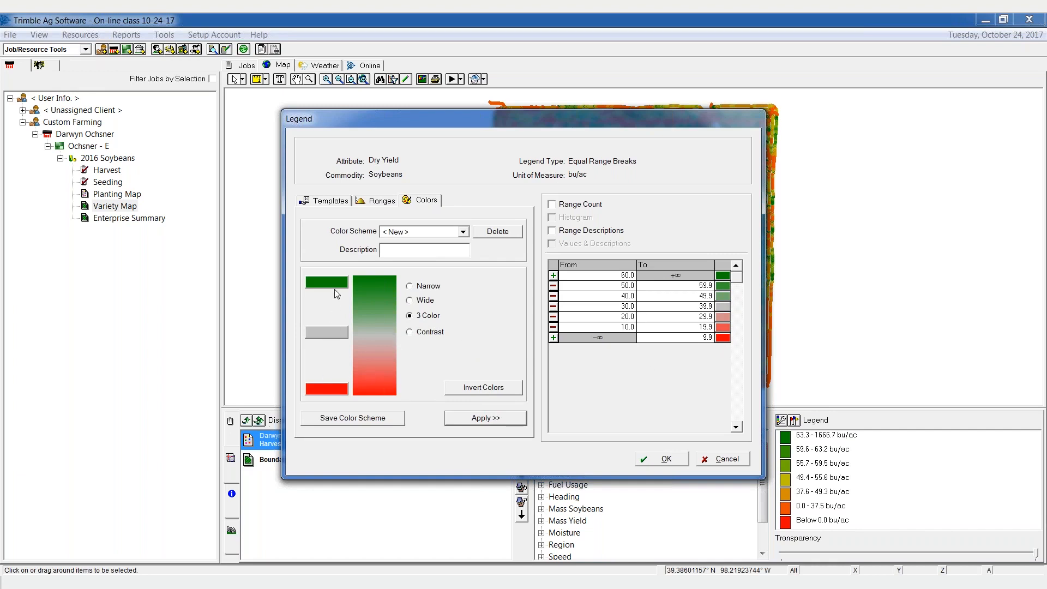
# Change the low-end legend colour to white, apply the green-to-white gradient to the ranges and accept the legend.
pyautogui.click(330, 390)
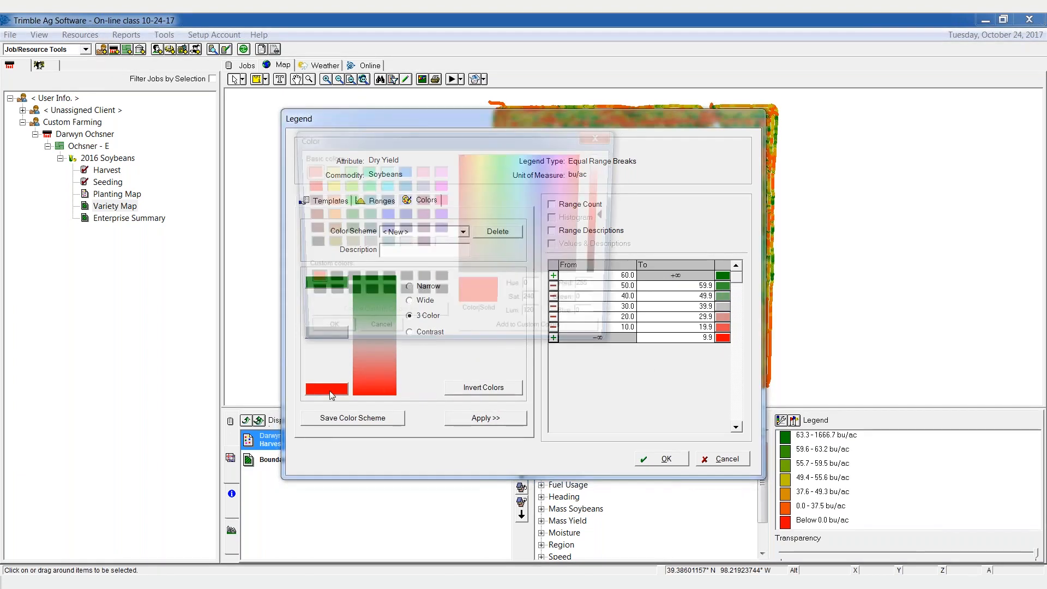
pyautogui.click(440, 245)
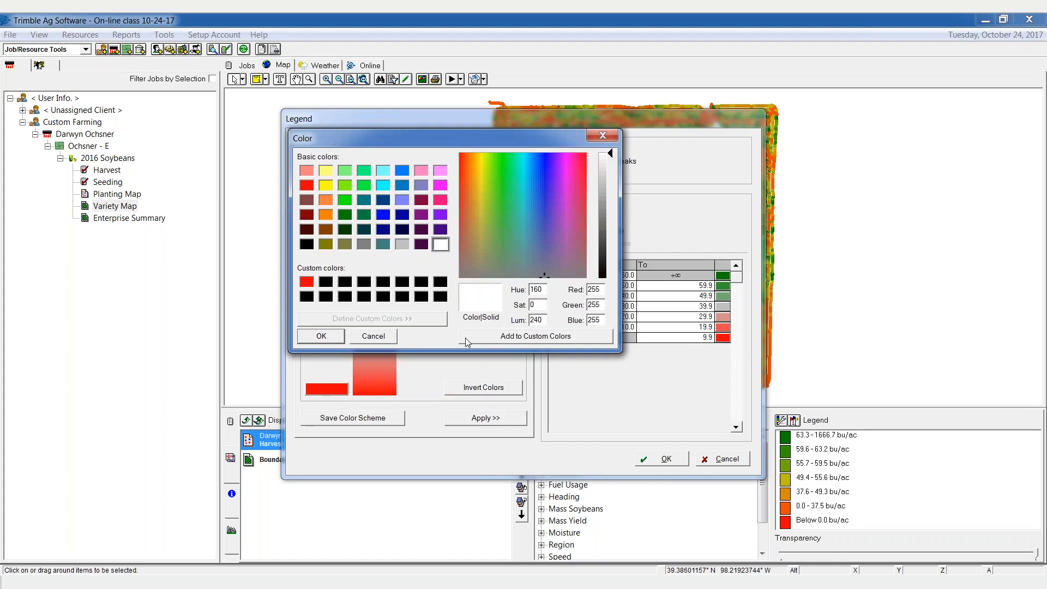
pyautogui.click(329, 337)
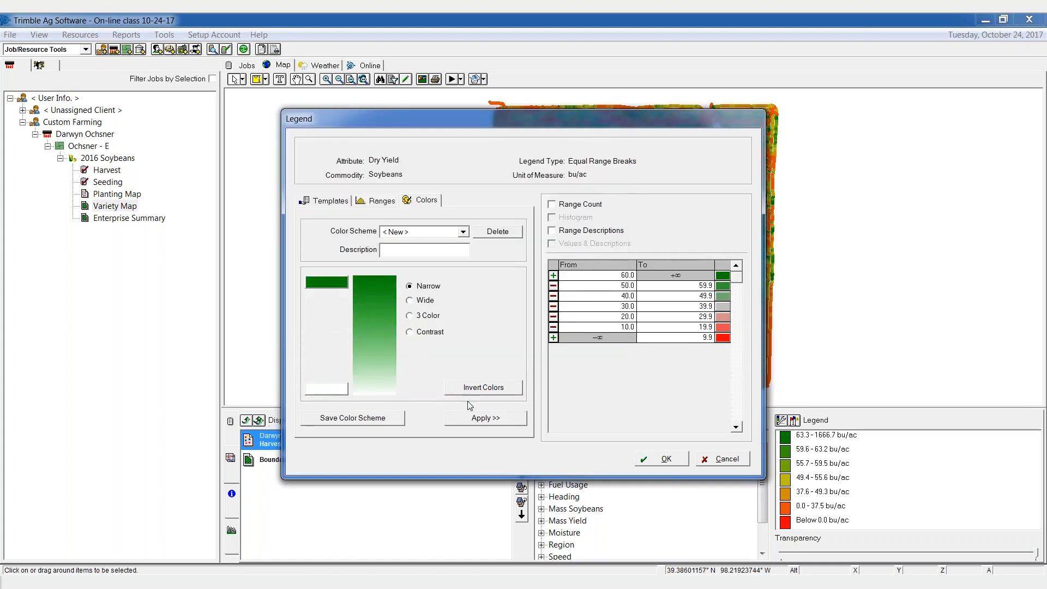
pyautogui.click(487, 418)
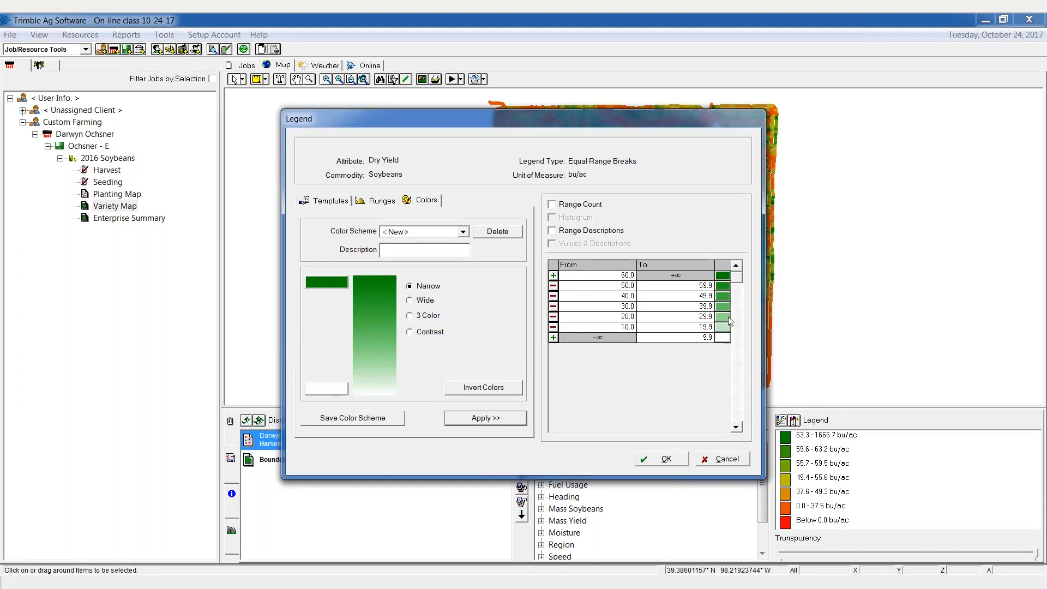
pyautogui.click(668, 459)
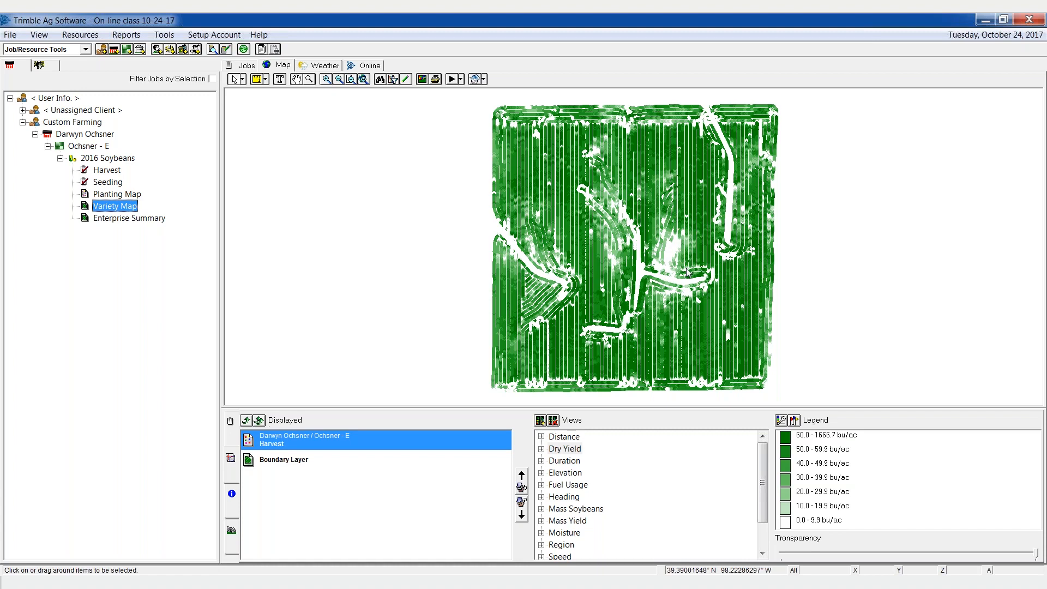
# View the harvest map by Elevation and by Moisture, and return to Dry Yield with its views expanded.
pyautogui.scroll(-2, 600, 480)
pyautogui.click(573, 451)
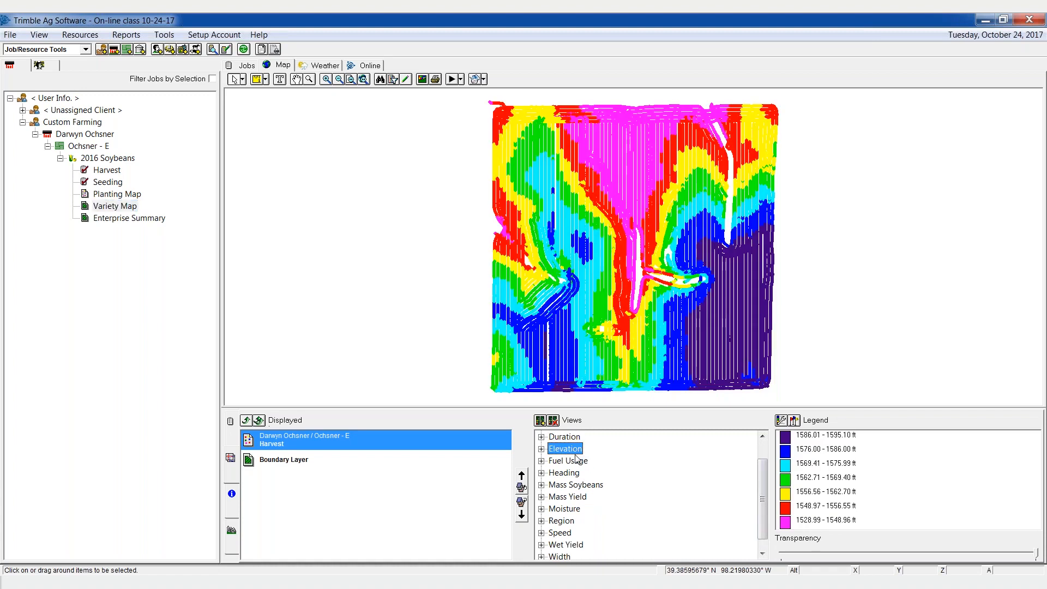
pyautogui.moveTo(765, 494); pyautogui.dragTo(765, 509)
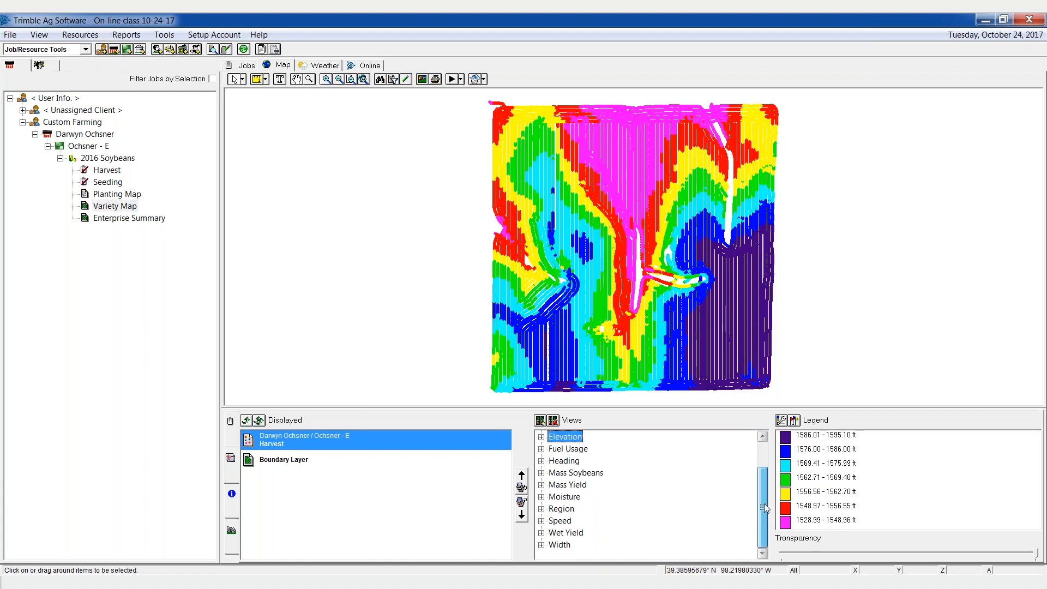
pyautogui.click(580, 497)
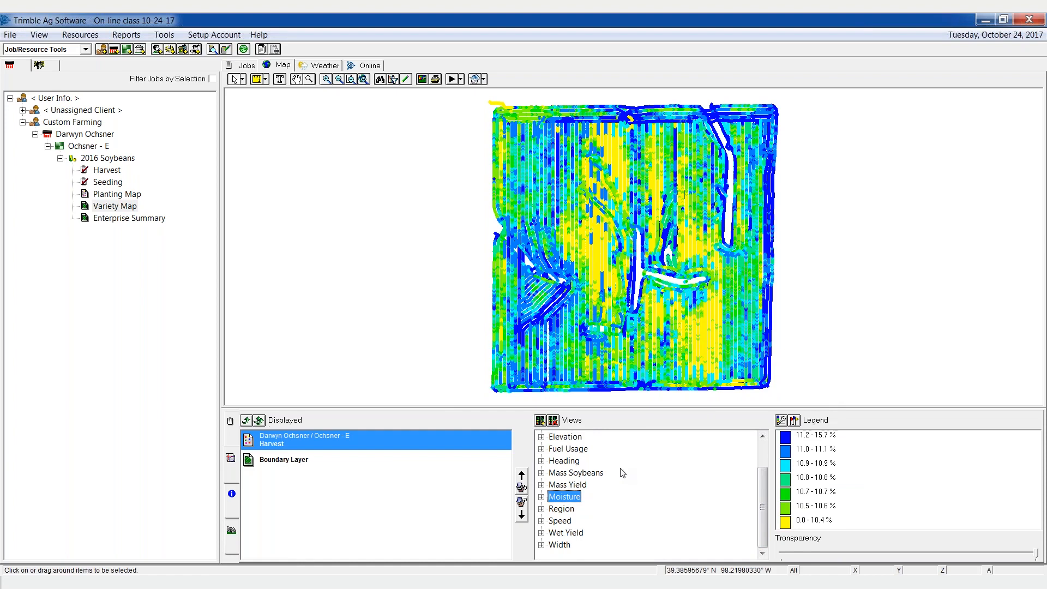
pyautogui.scroll(1, 760, 491)
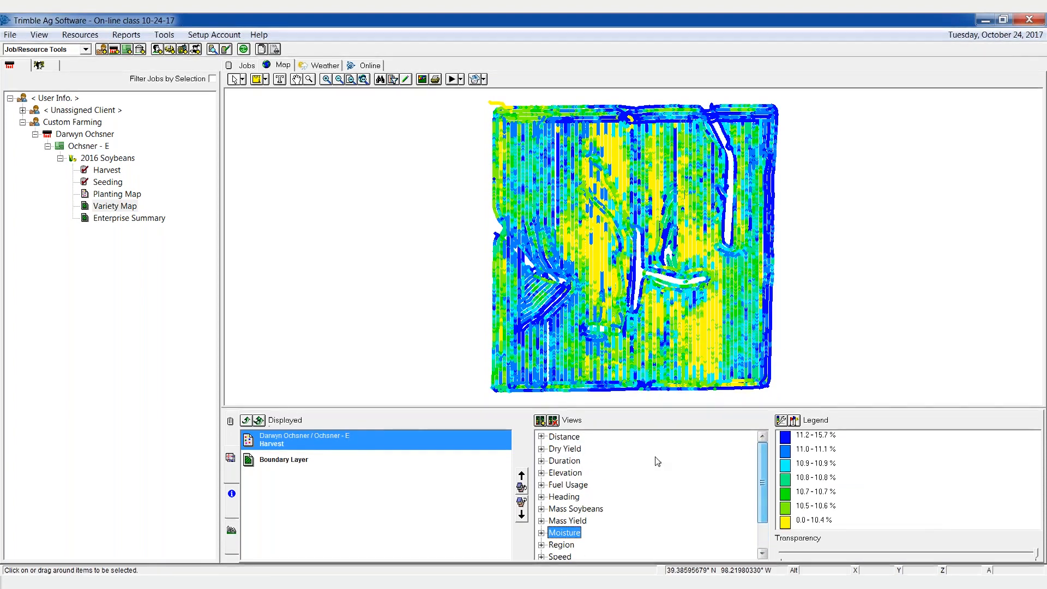
pyautogui.doubleClick(565, 449)
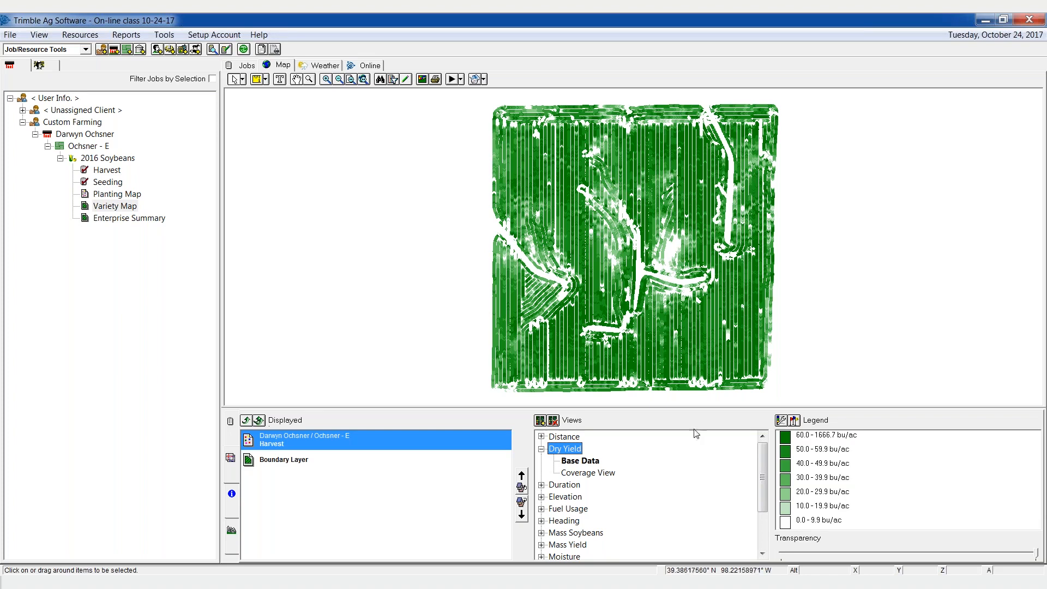
# Create a contour view from the Dry Yield base data with 50 ft cells, the Average method and 80% smoothing.
pyautogui.click(581, 462)
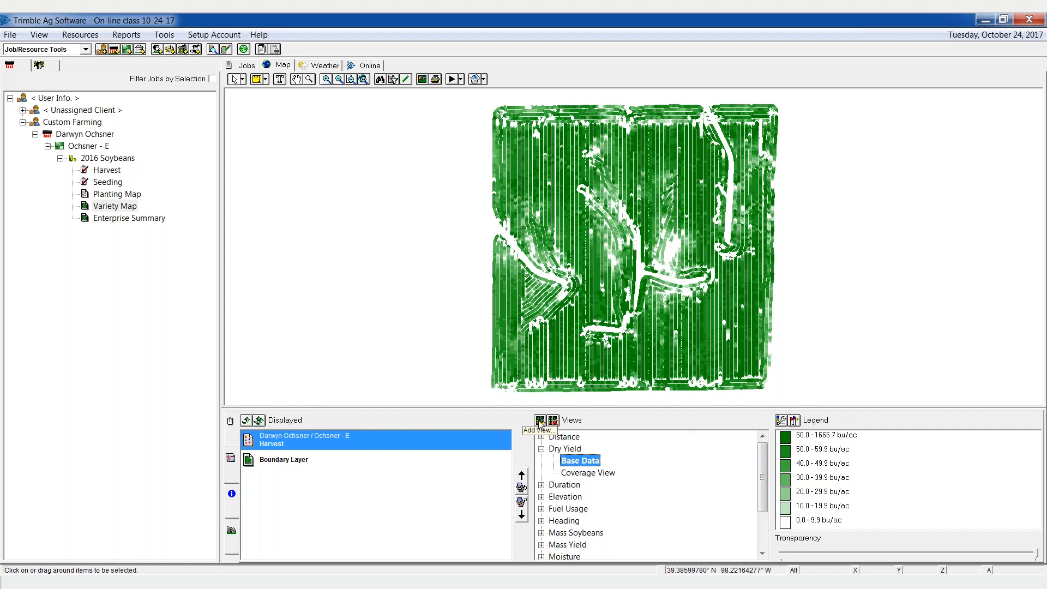
pyautogui.click(540, 421)
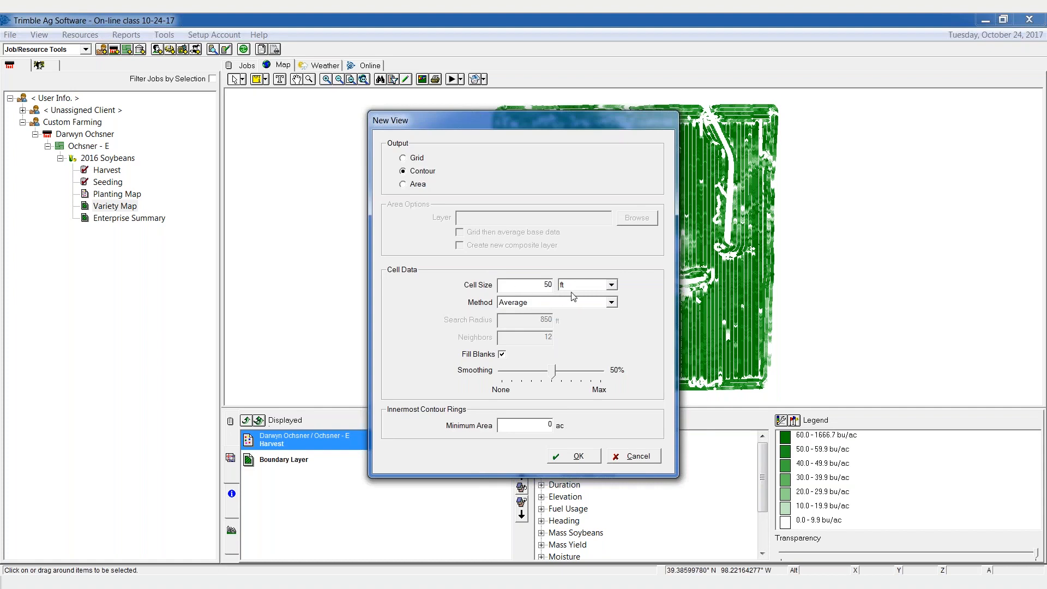
pyautogui.click(540, 306)
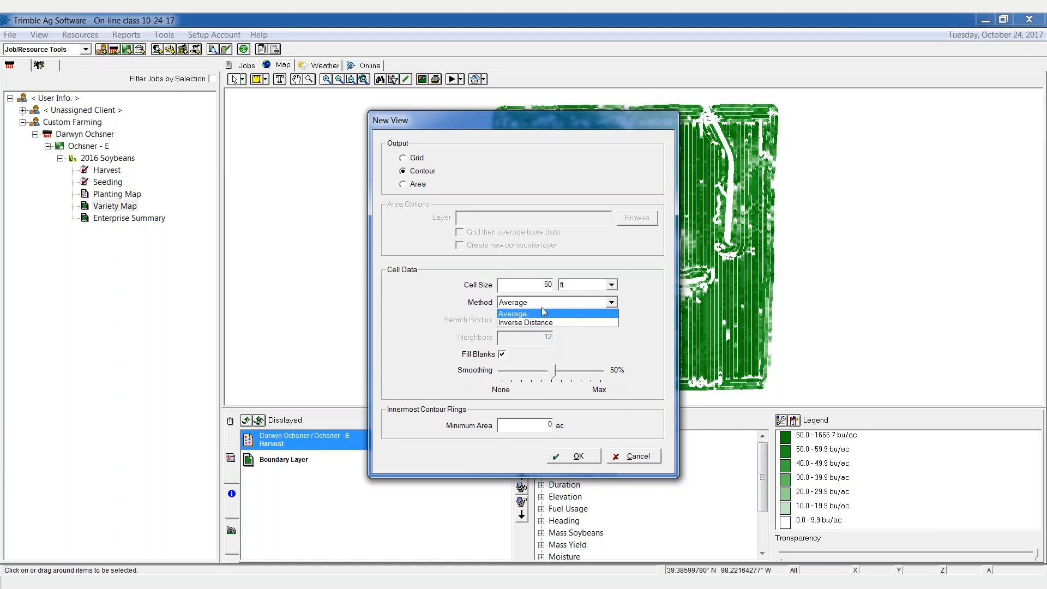
pyautogui.click(544, 314)
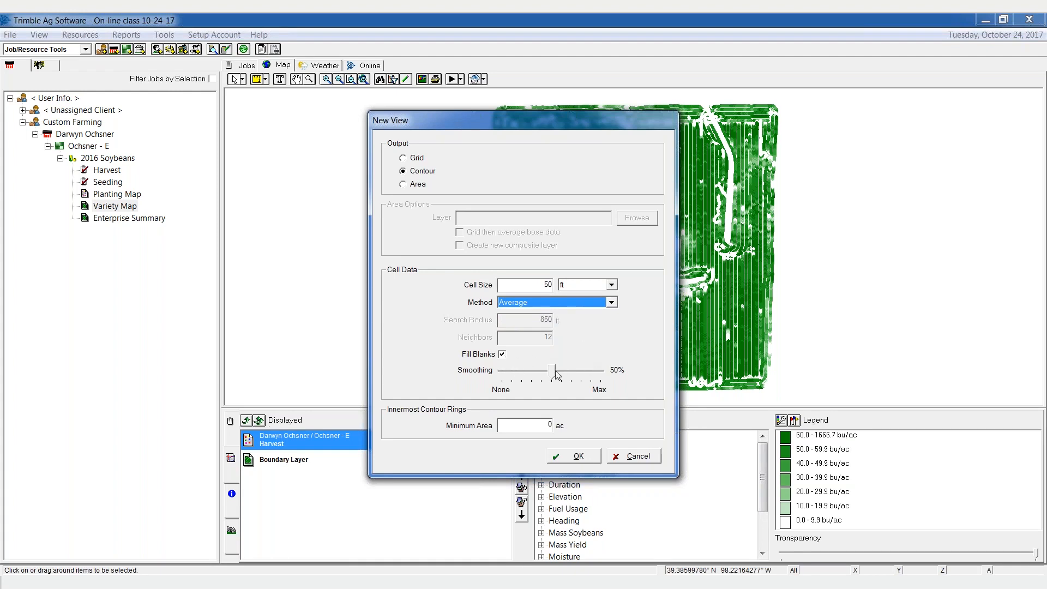
pyautogui.moveTo(557, 375); pyautogui.dragTo(583, 376)
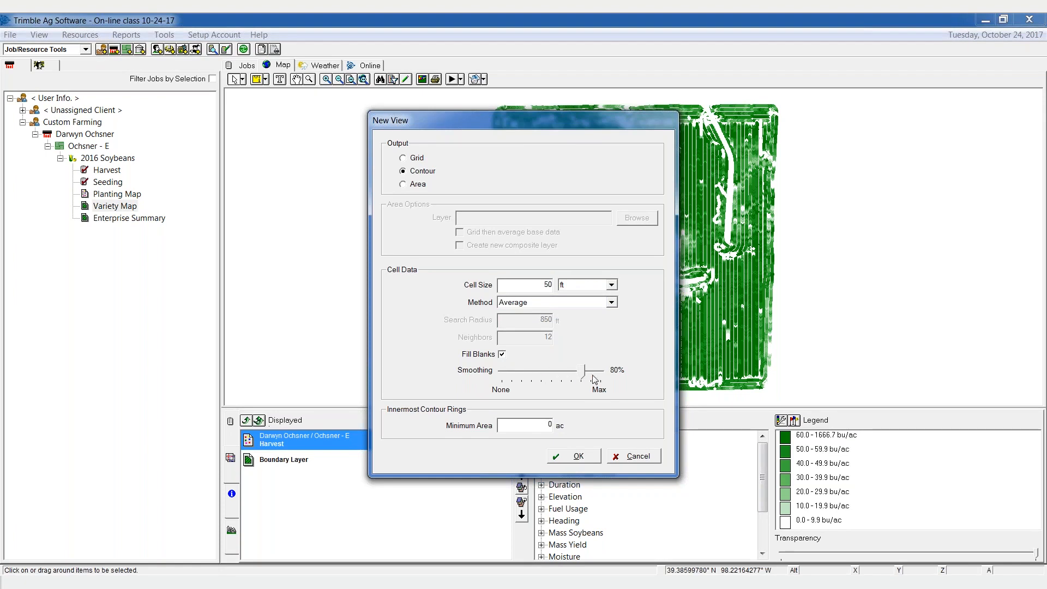
pyautogui.click(579, 457)
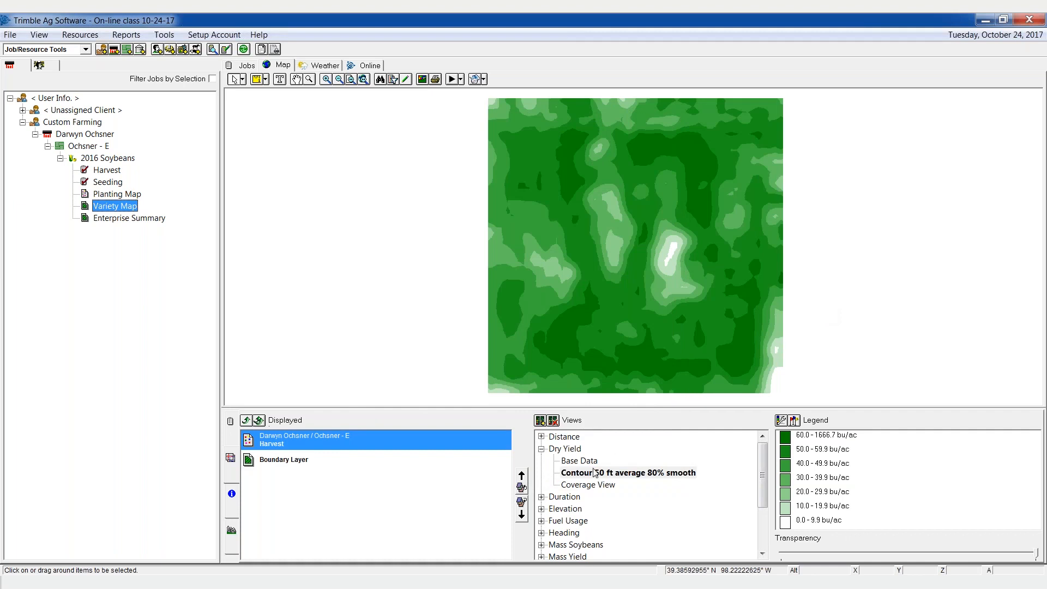
# Delete the smoothed contour view from the Dry Yield views.
pyautogui.rightClick(634, 475)
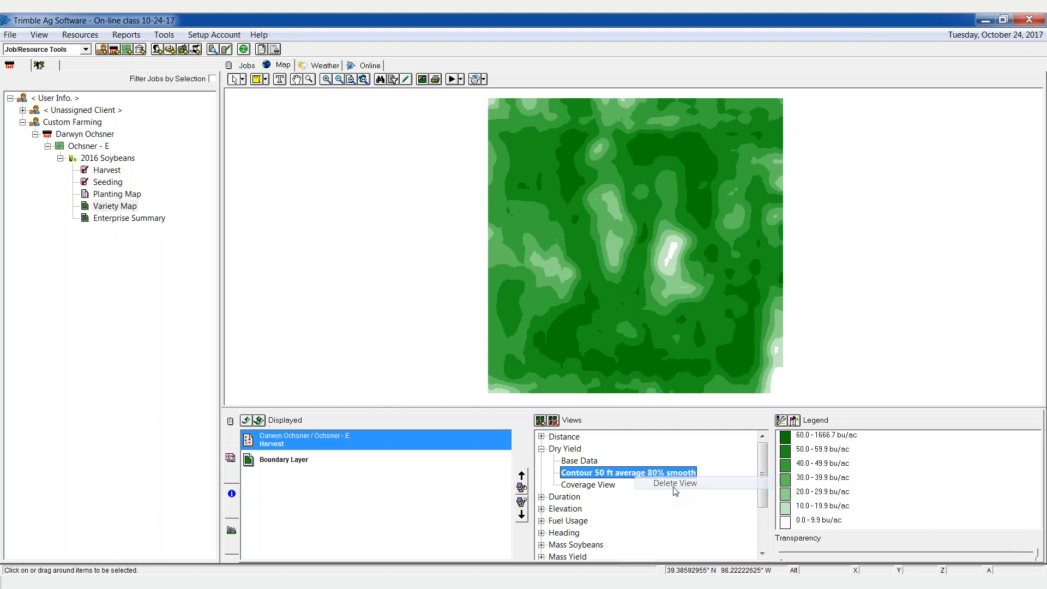
pyautogui.click(675, 484)
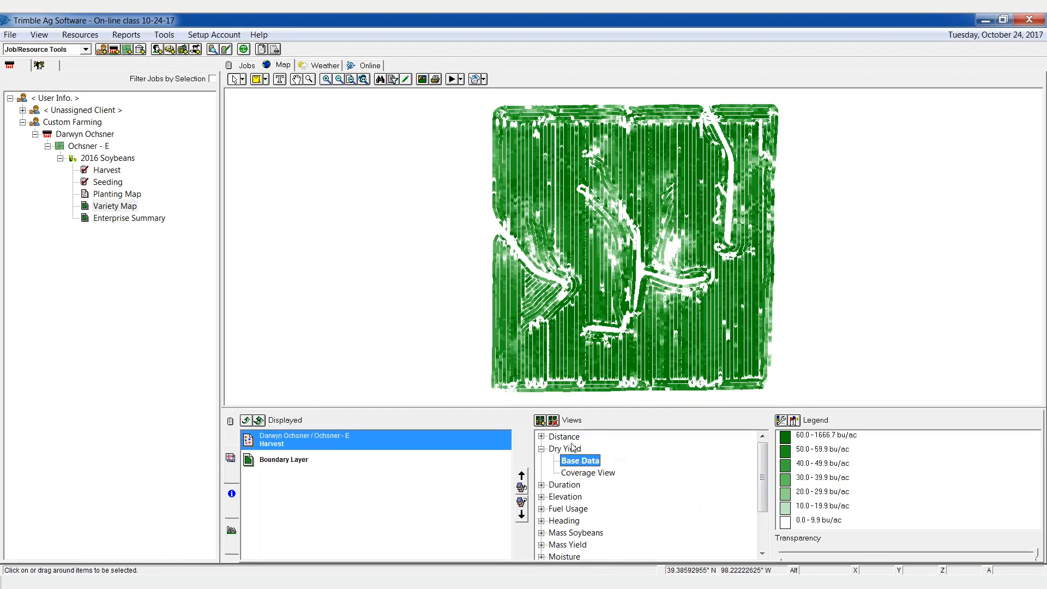
pyautogui.click(541, 421)
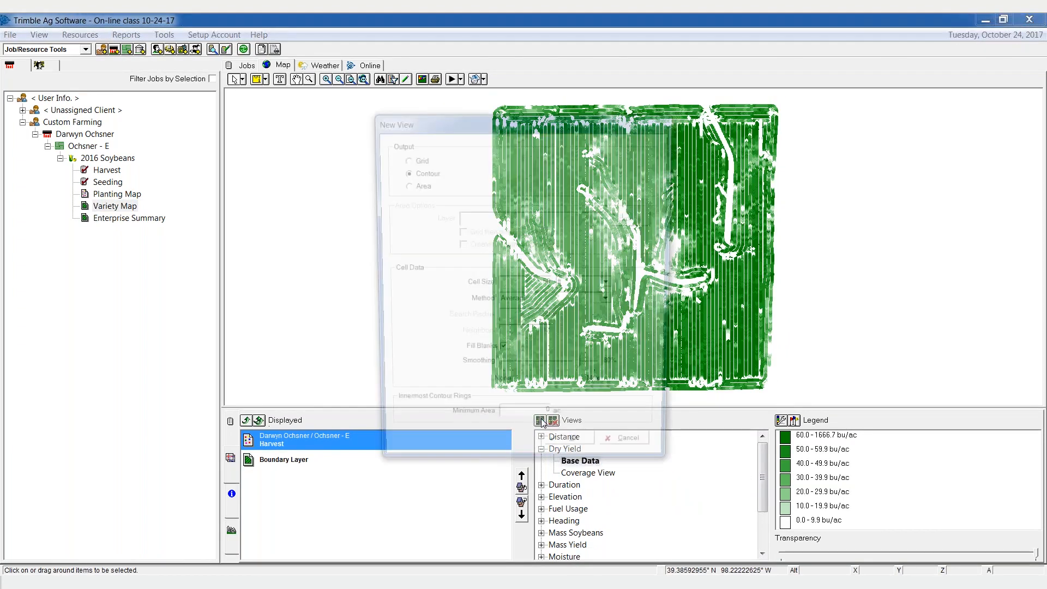
pyautogui.click(644, 455)
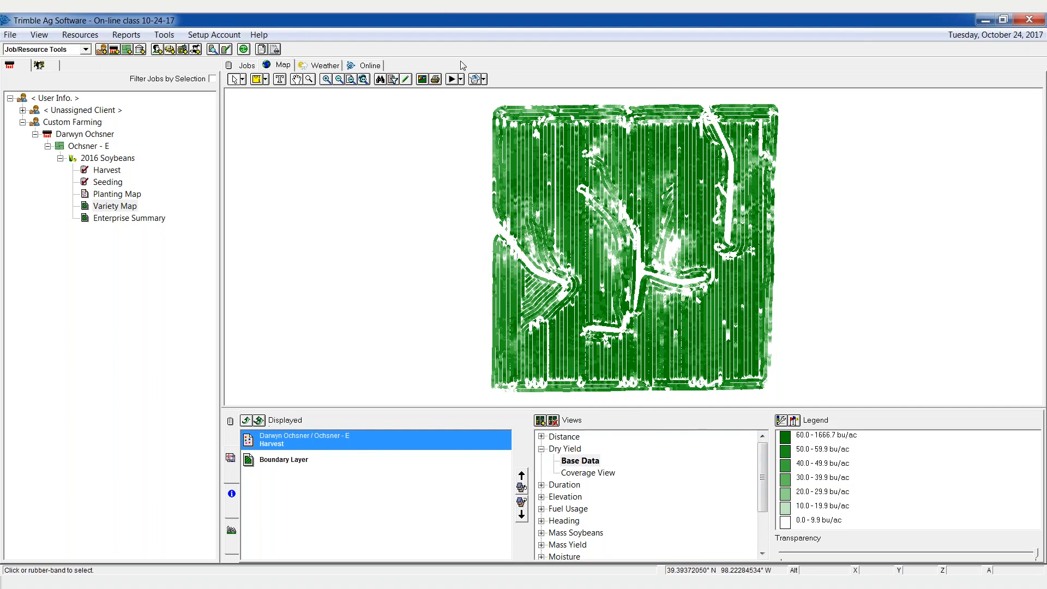
# Open the Harvest job's properties and set the overall Total Dry Qty to 8000.
pyautogui.click(252, 66)
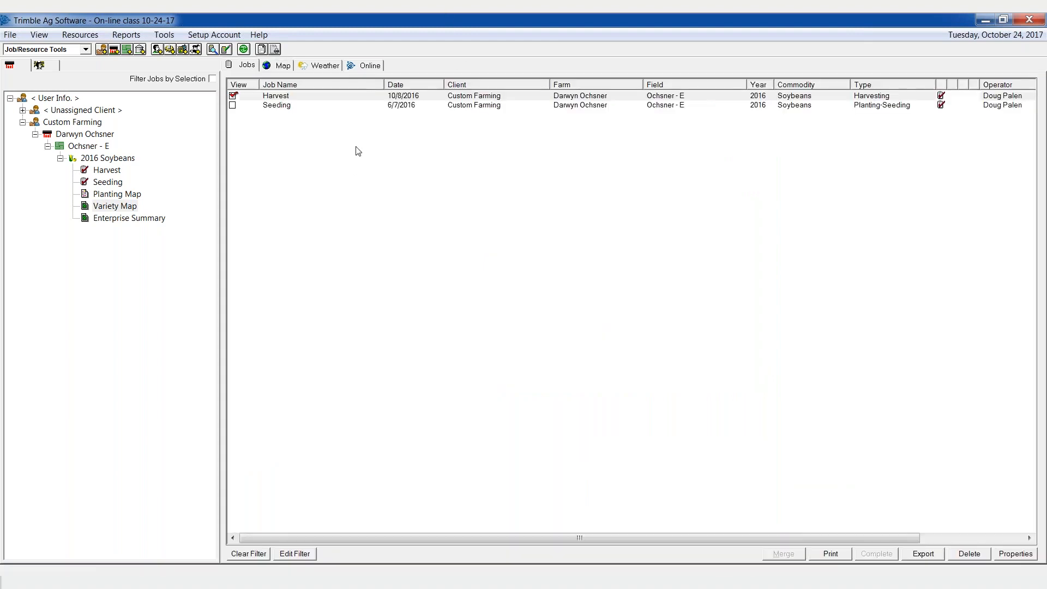
pyautogui.rightClick(281, 100)
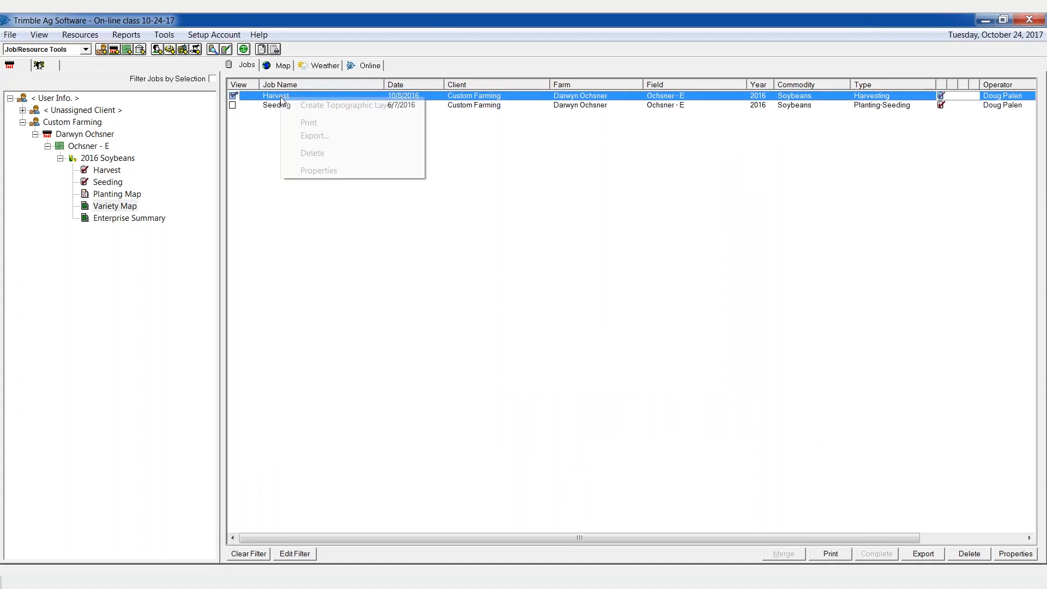
pyautogui.click(320, 169)
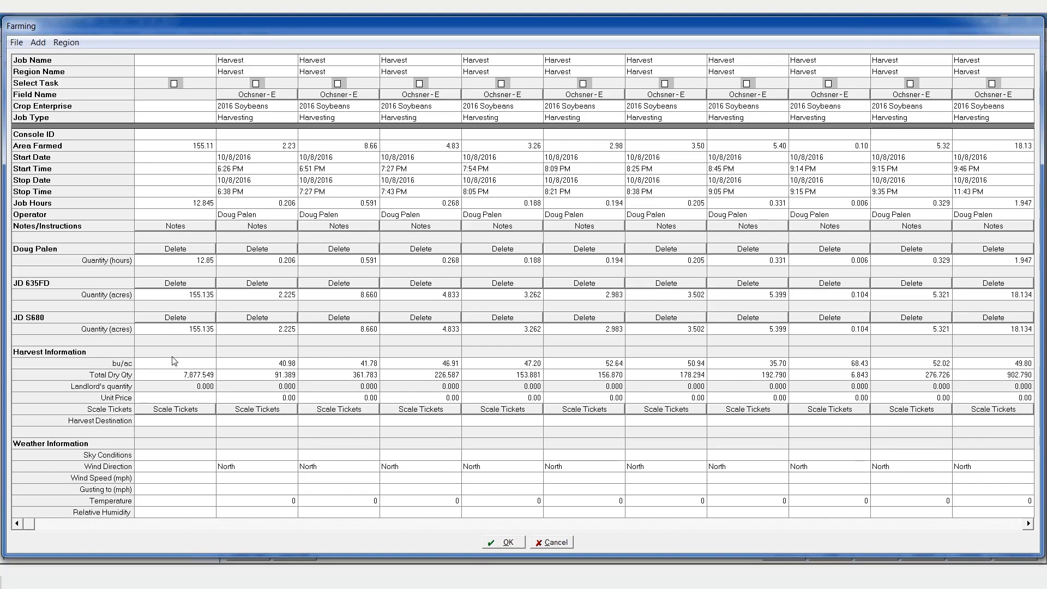
pyautogui.click(166, 375)
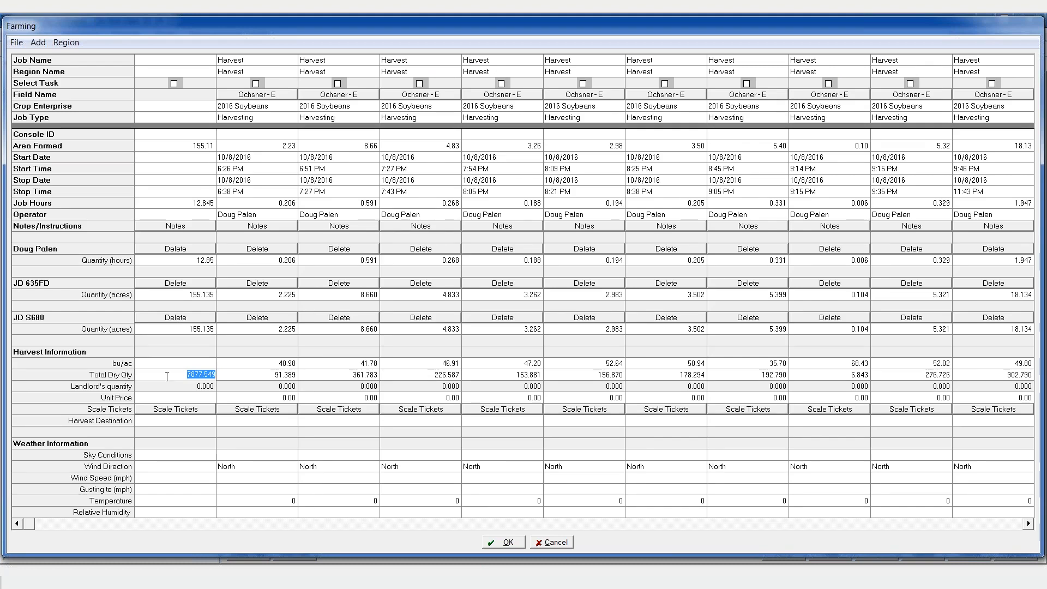
pyautogui.write('8000')
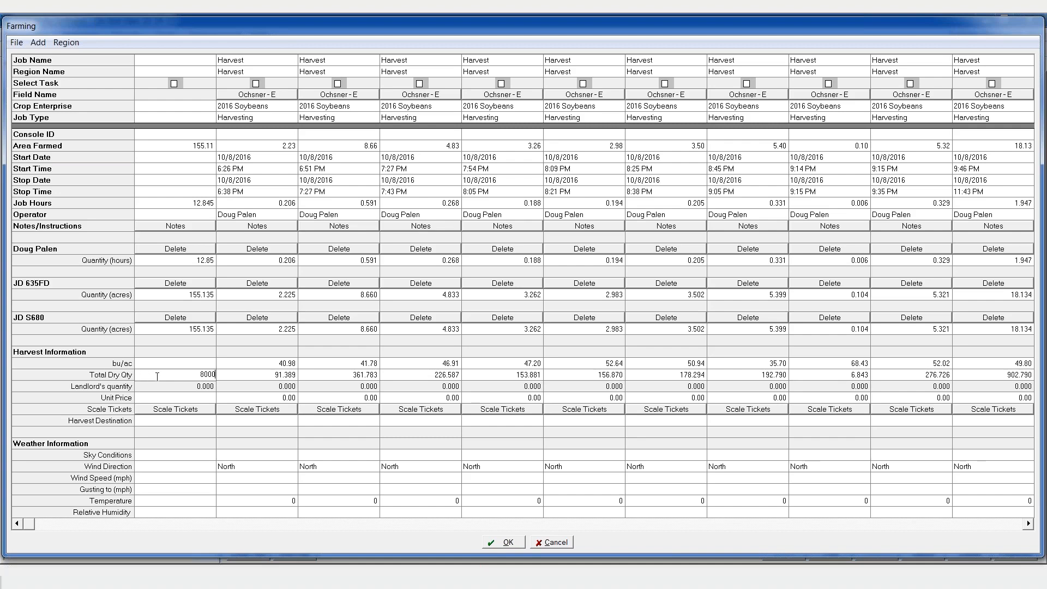
pyautogui.click(210, 397)
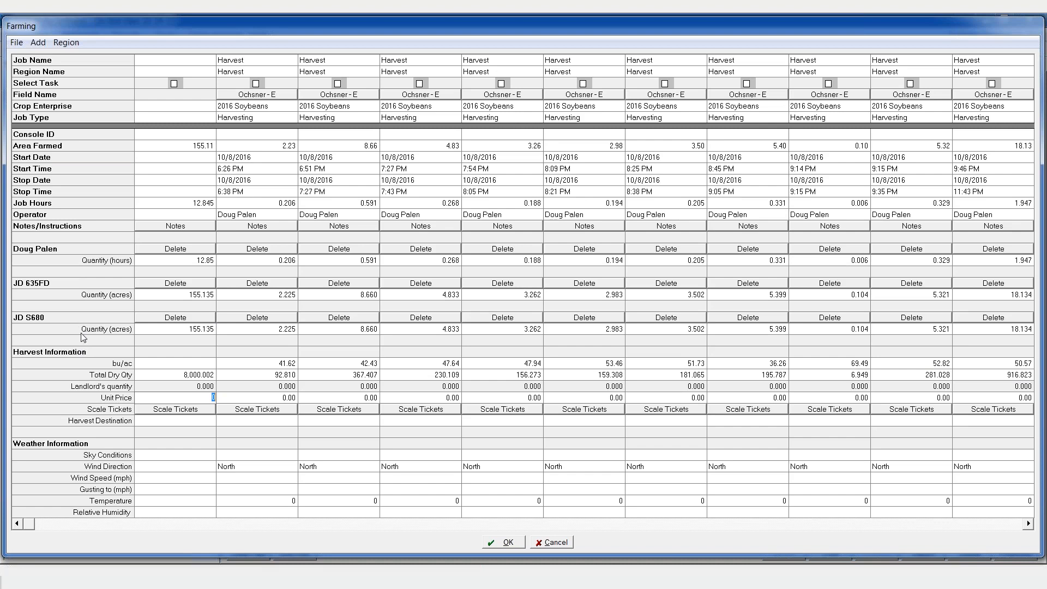
# Review the people and tractor resources available as job inputs and the scale tickets for all fields, adding nothing.
pyautogui.click(41, 46)
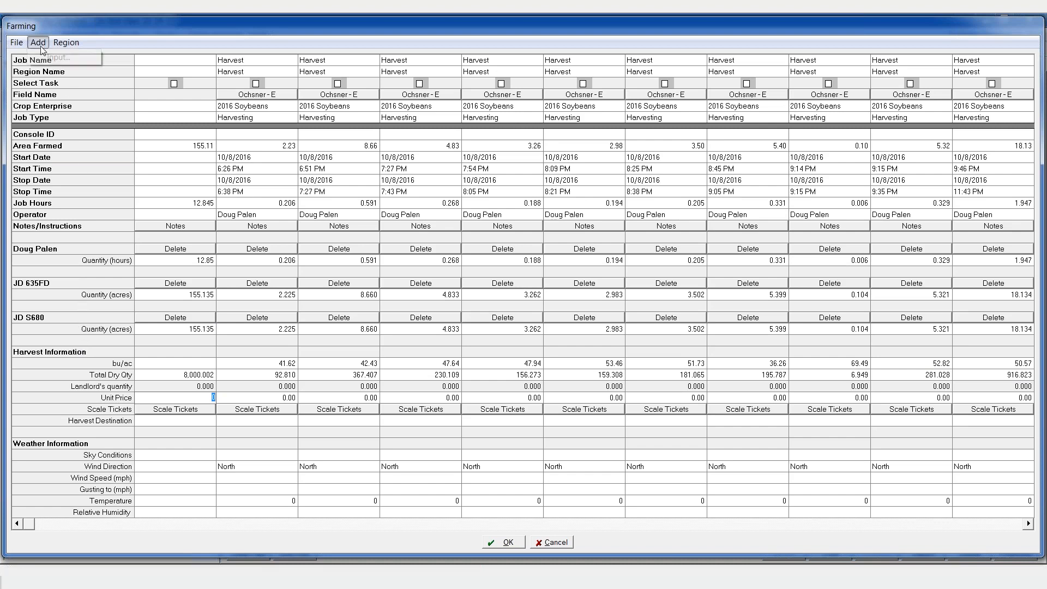
pyautogui.click(58, 57)
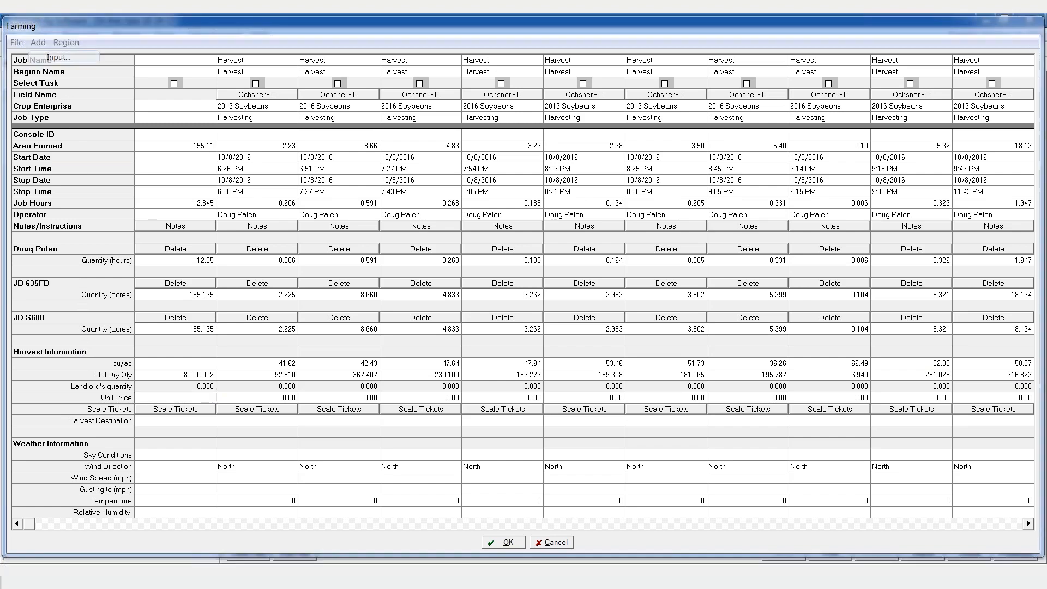
pyautogui.doubleClick(60, 118)
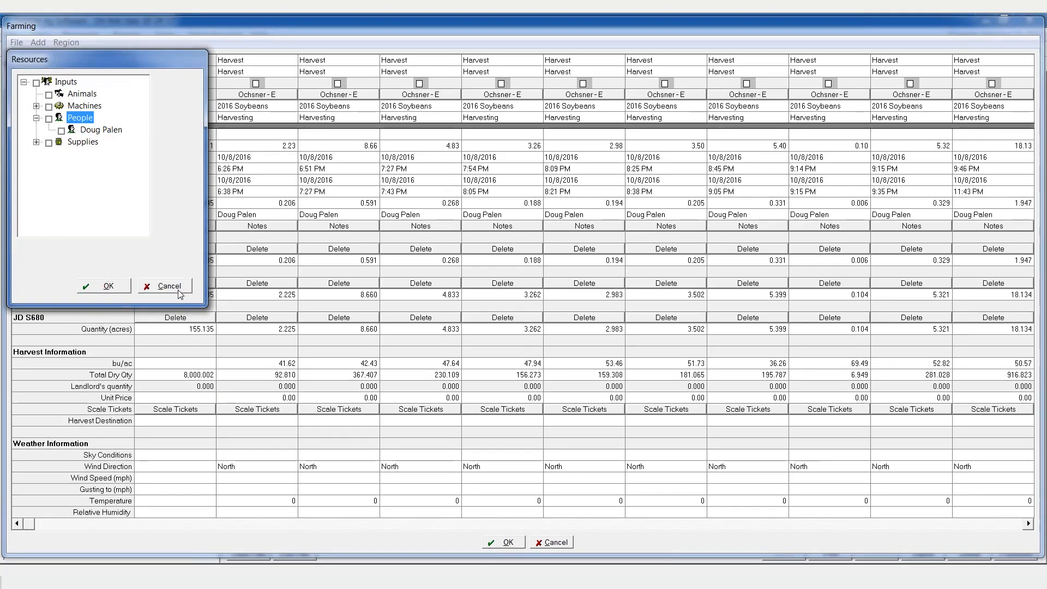
pyautogui.click(36, 106)
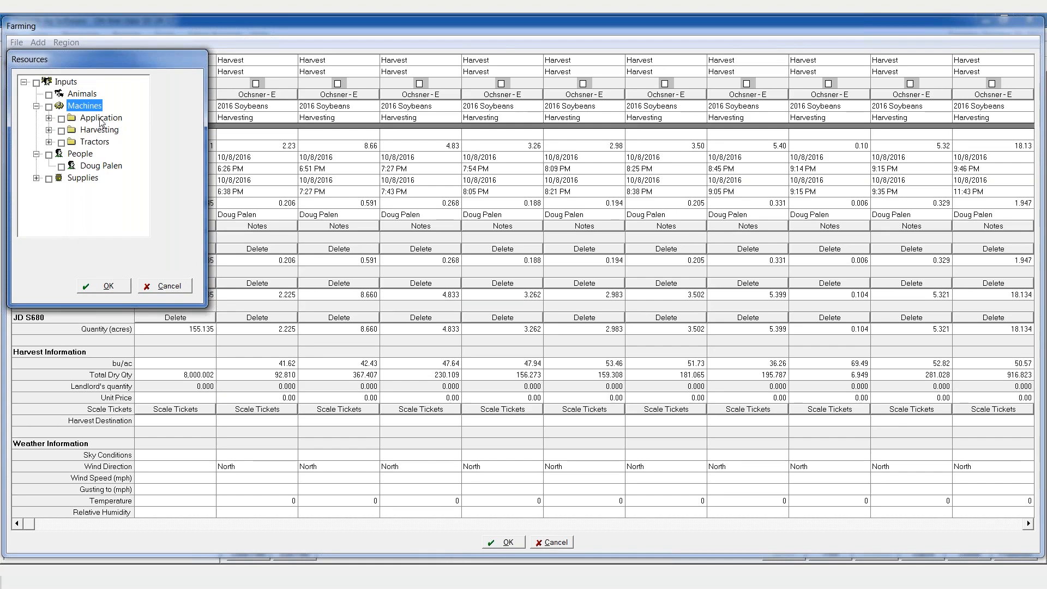
pyautogui.click(49, 142)
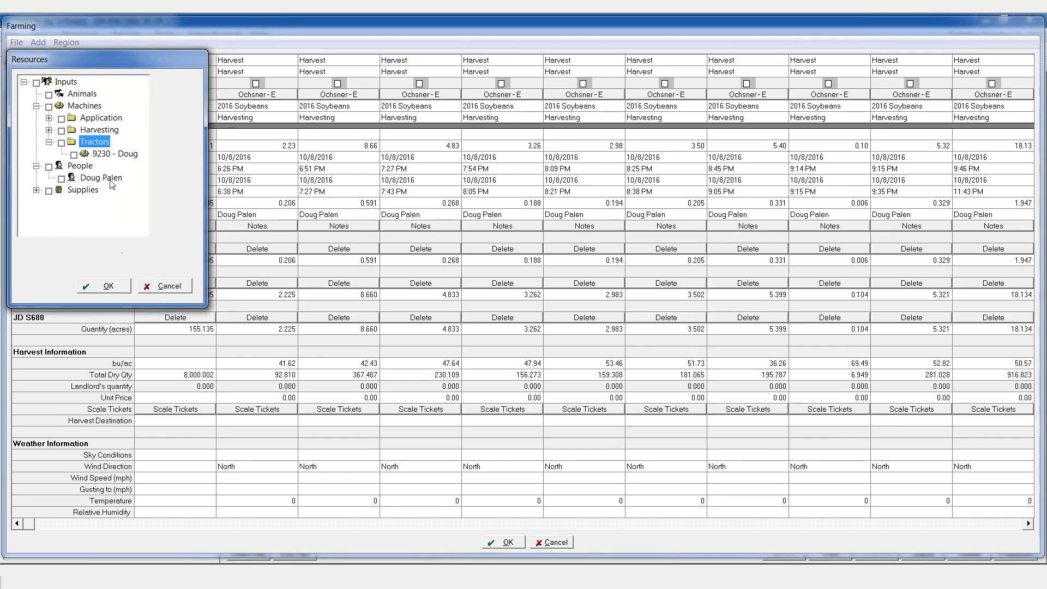
pyautogui.click(177, 287)
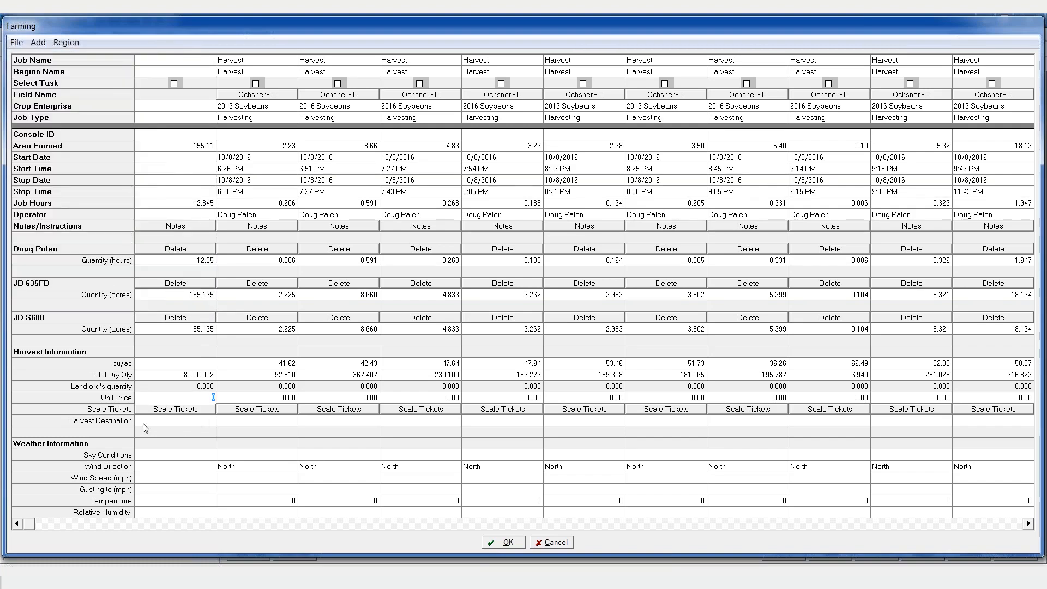
pyautogui.click(177, 413)
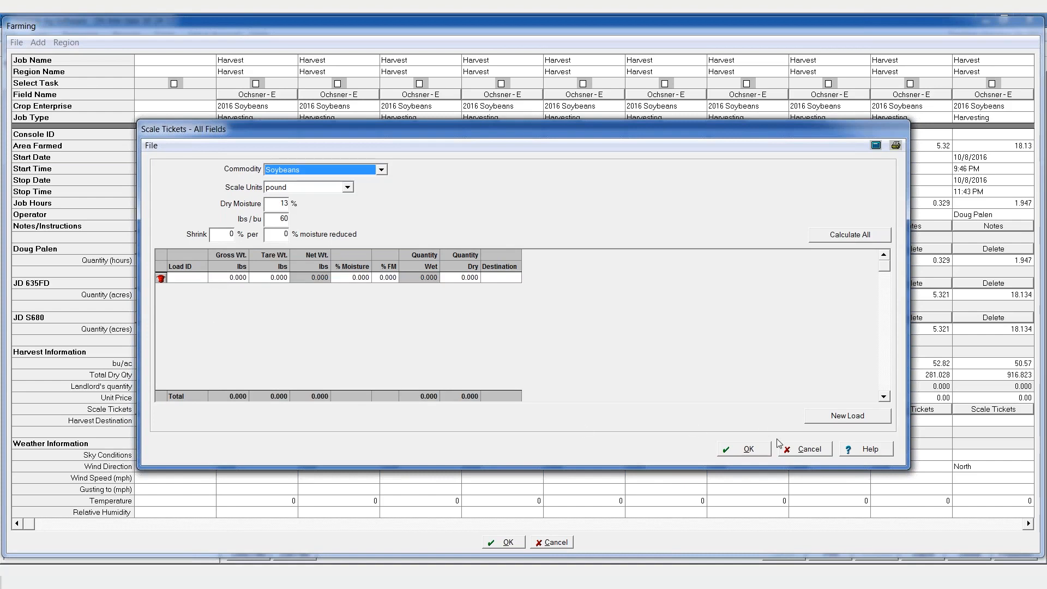
pyautogui.click(808, 450)
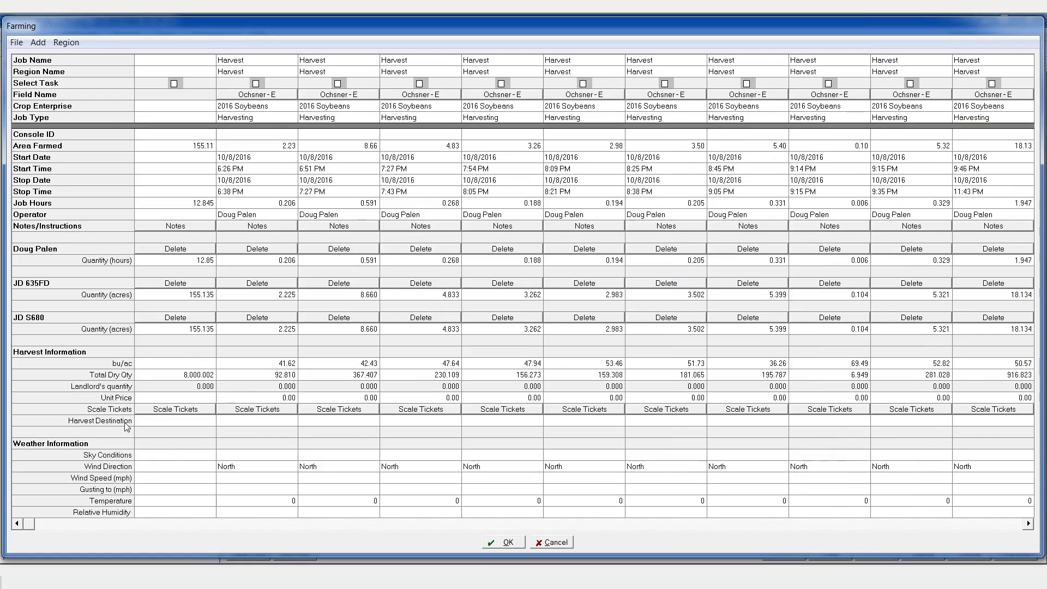
# Set the overall Harvest Destination to Off Farm and try to save the job with the map reconciled.
pyautogui.click(173, 422)
pyautogui.click(210, 424)
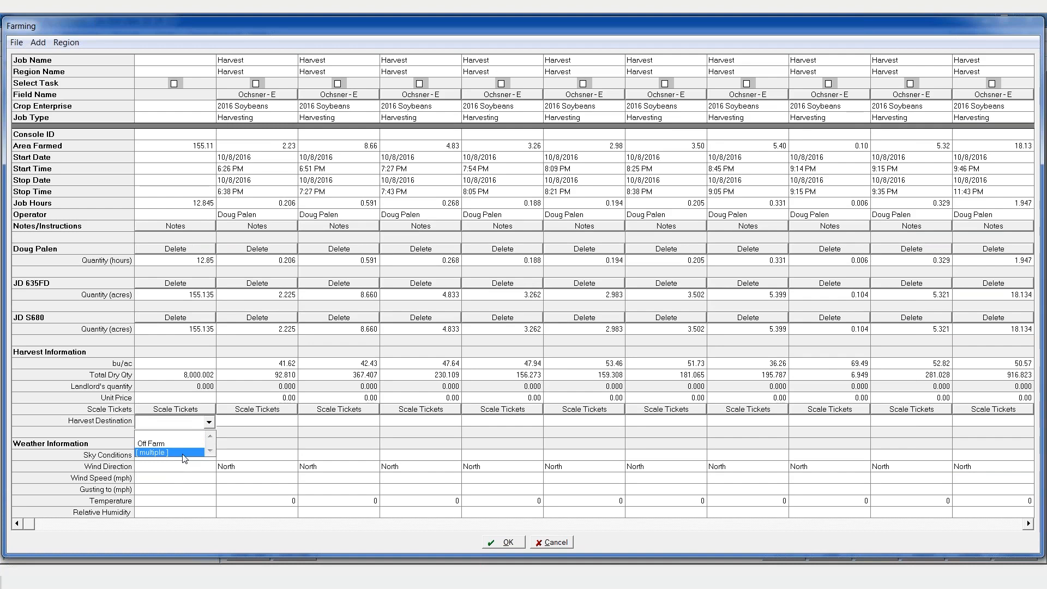
pyautogui.click(160, 445)
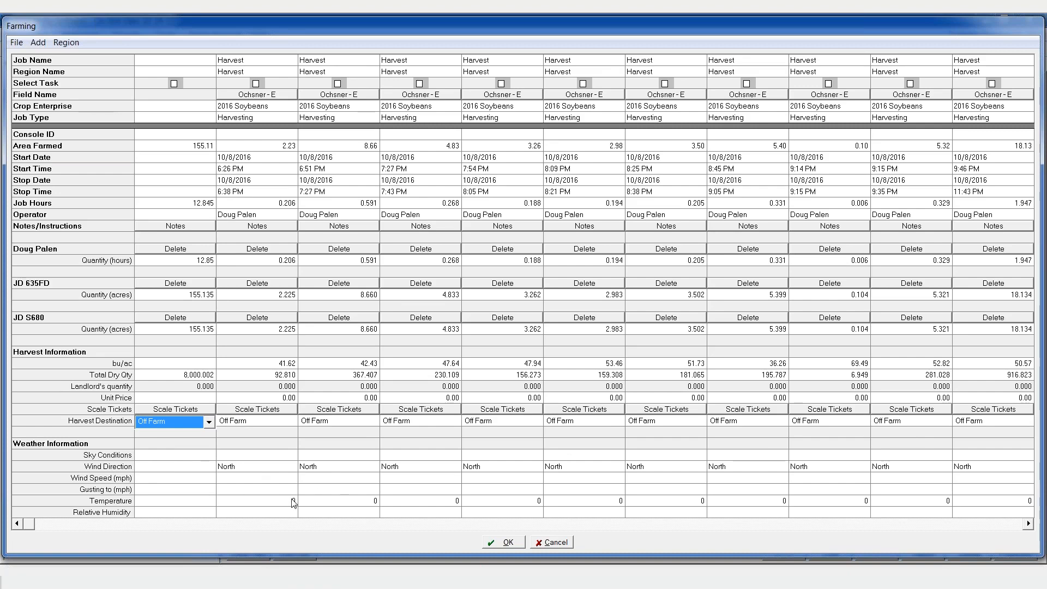
pyautogui.click(500, 543)
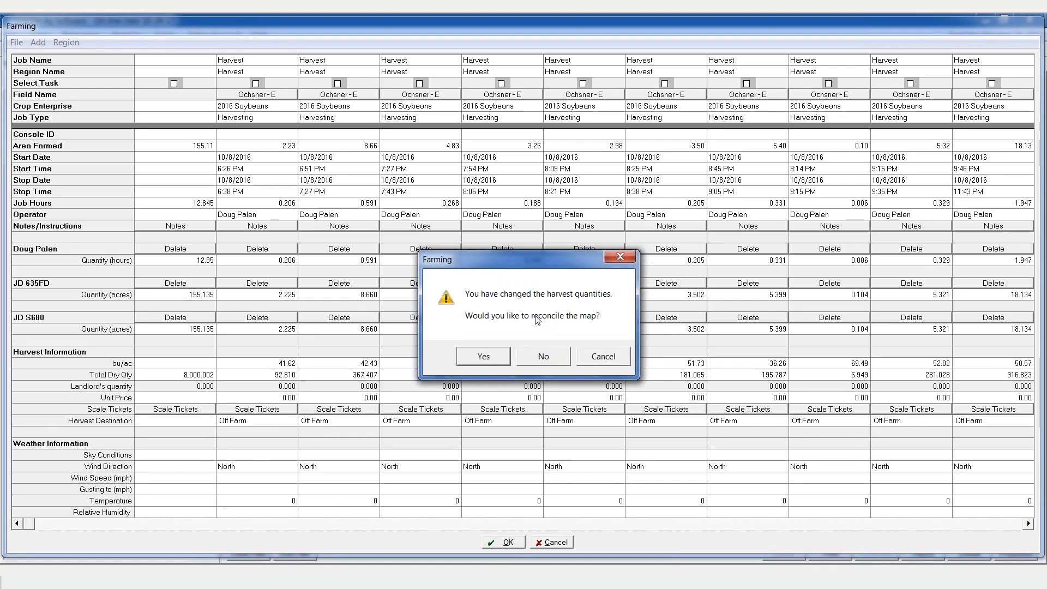
pyautogui.click(490, 361)
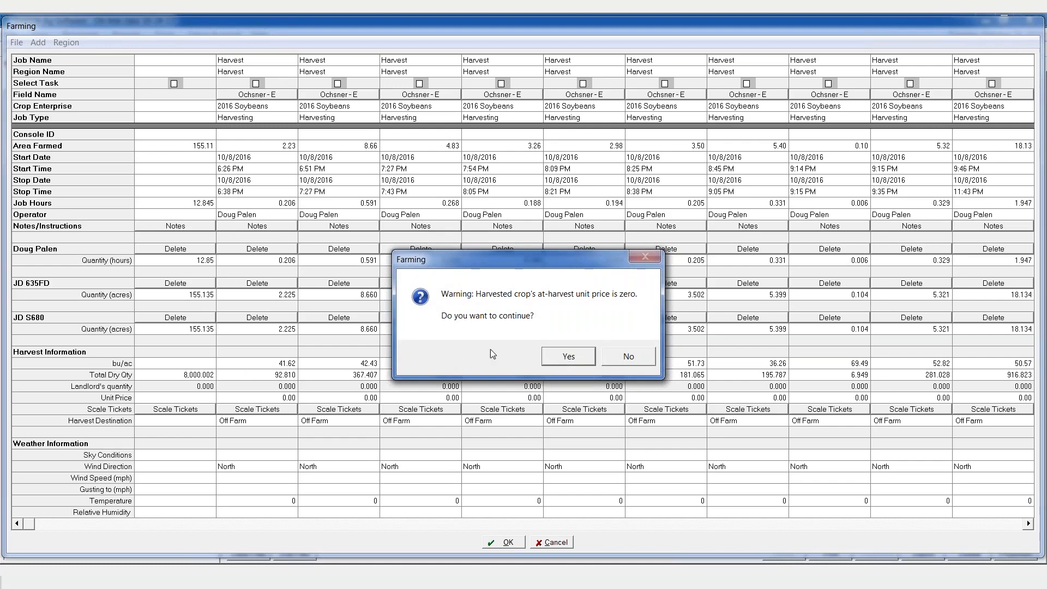
pyautogui.click(630, 360)
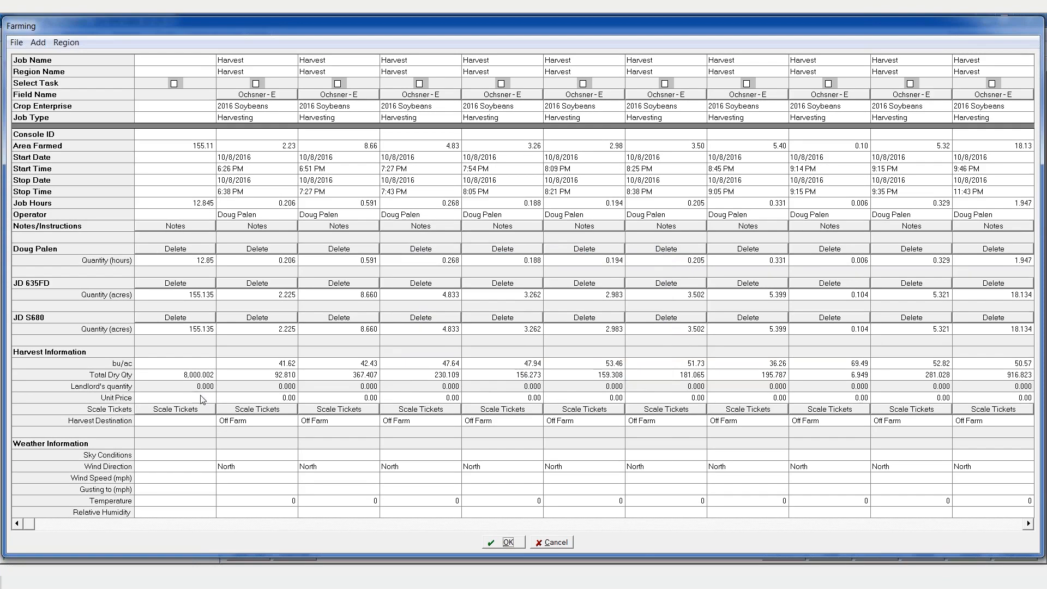
# Set the overall Unit Price of the harvested soybeans to 4.00.
pyautogui.click(202, 400)
pyautogui.write('4.00')
pyautogui.press('Return')
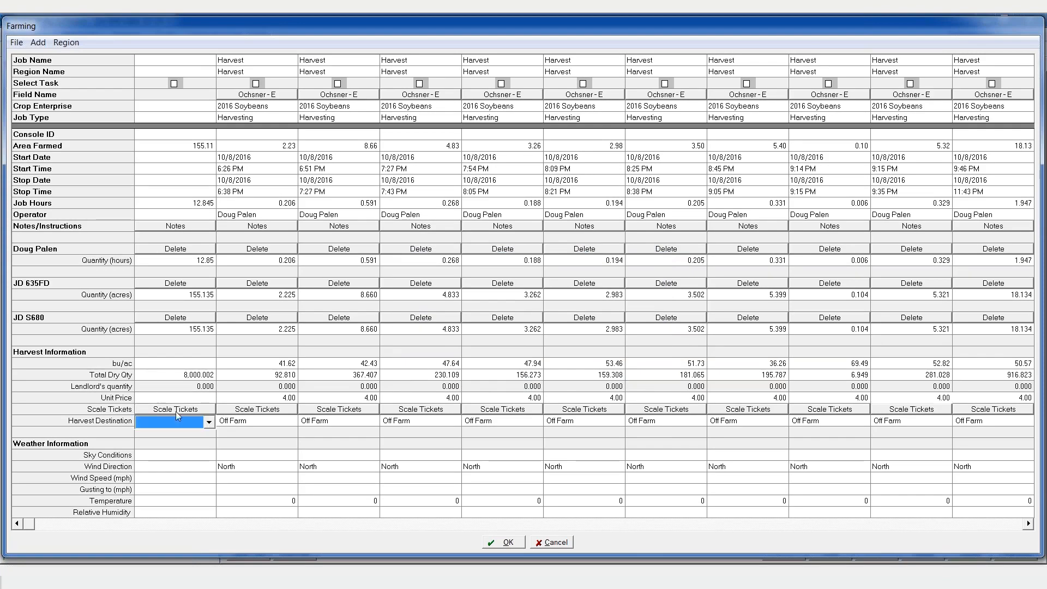
# Set the overall Unit Price to 7.50 for all harvest regions.
pyautogui.click(190, 401)
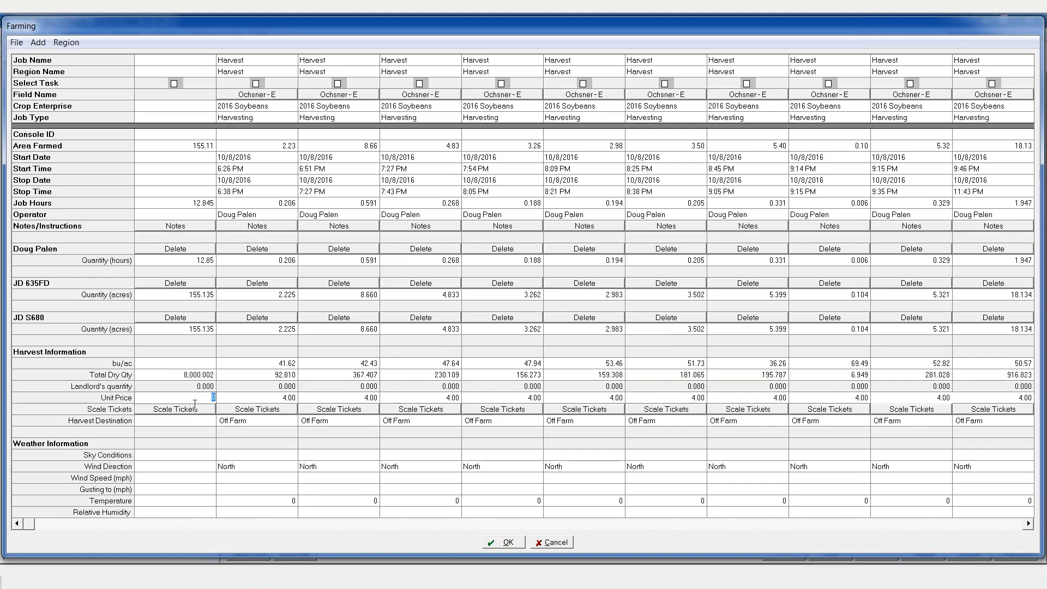
pyautogui.write('7.5')
pyautogui.press('Return')
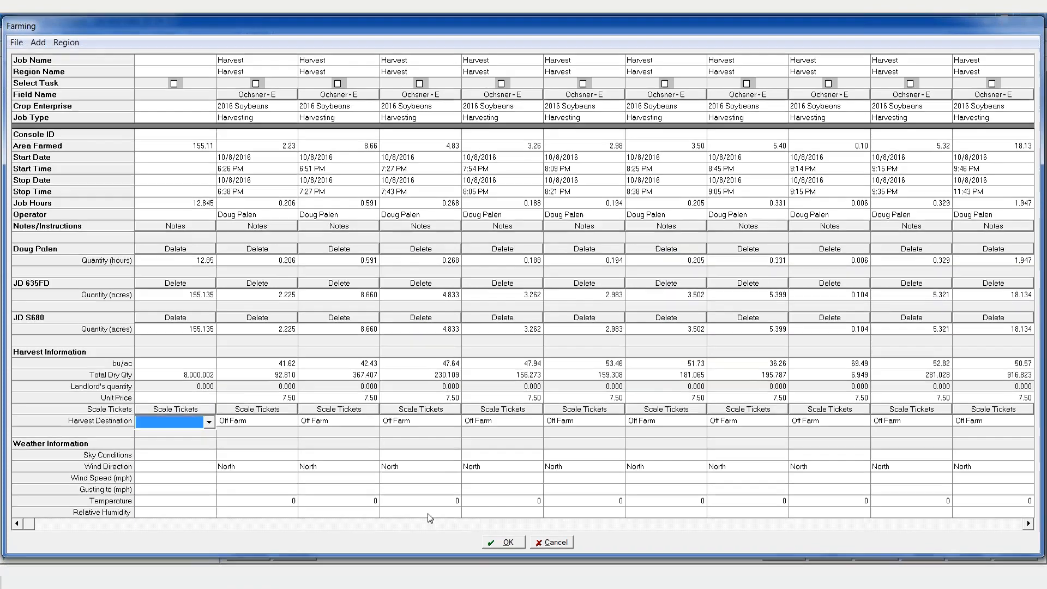
# Save the job, reconciling the map with the changed harvest quantities and refreshing the Variety Map layer.
pyautogui.click(502, 541)
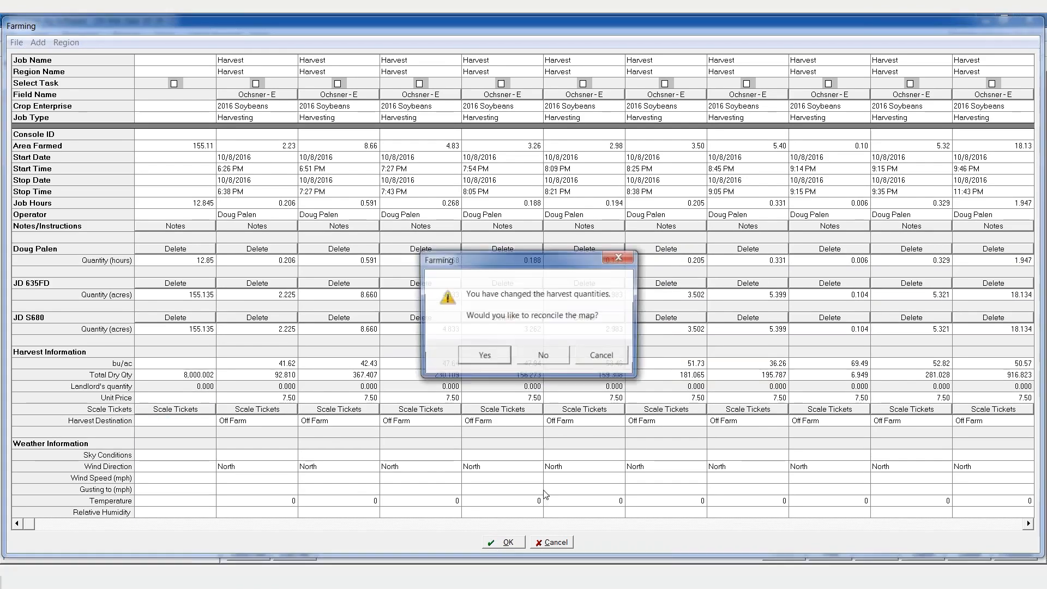
pyautogui.click(492, 358)
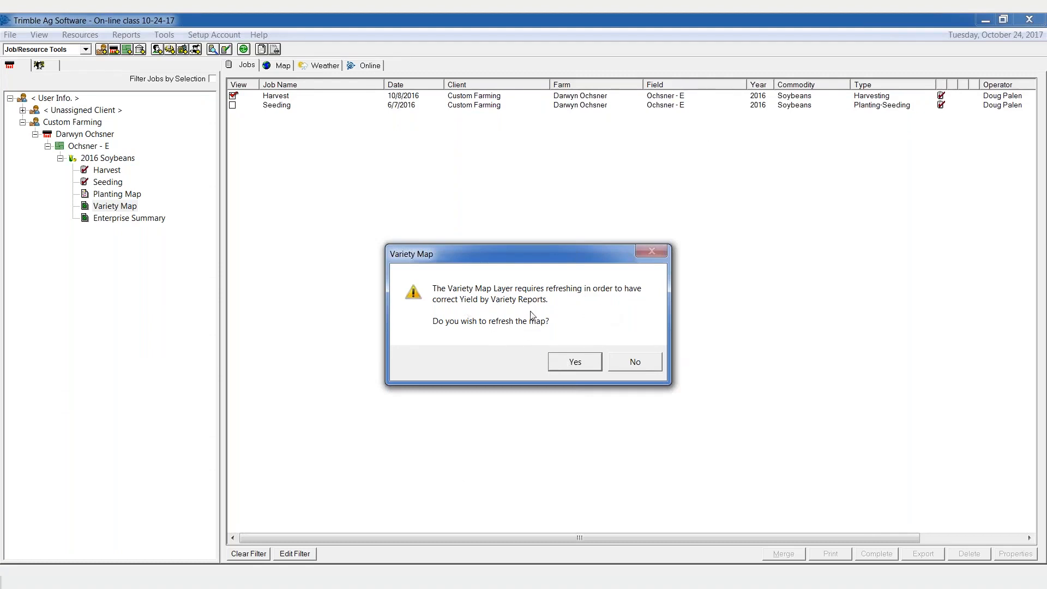
pyautogui.click(572, 364)
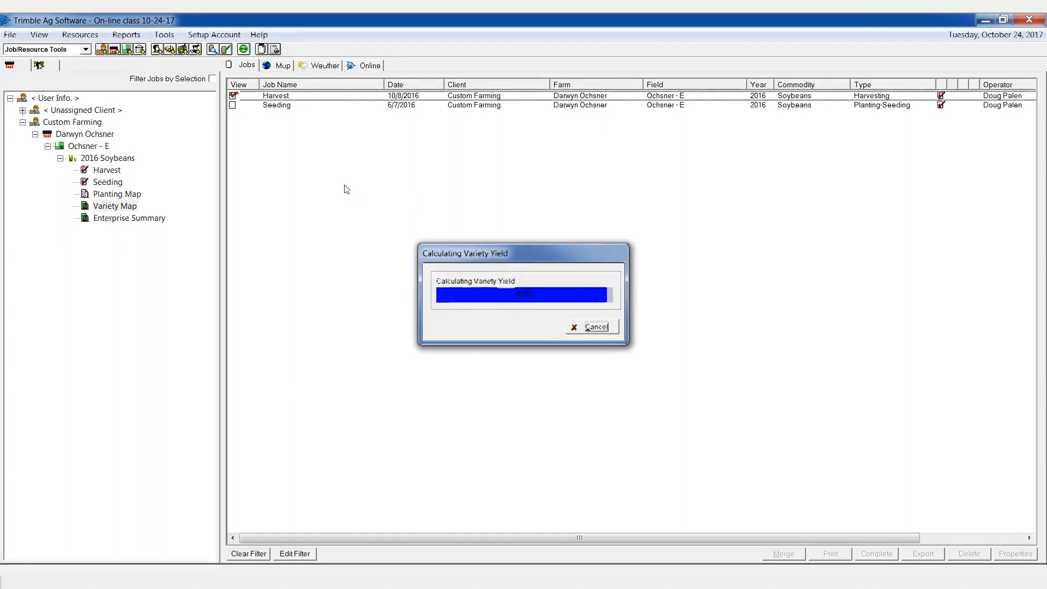
# Remove the Harvest layer from the map, load it again from the job list and display its Dry Yield (Reconciled) view.
pyautogui.click(270, 71)
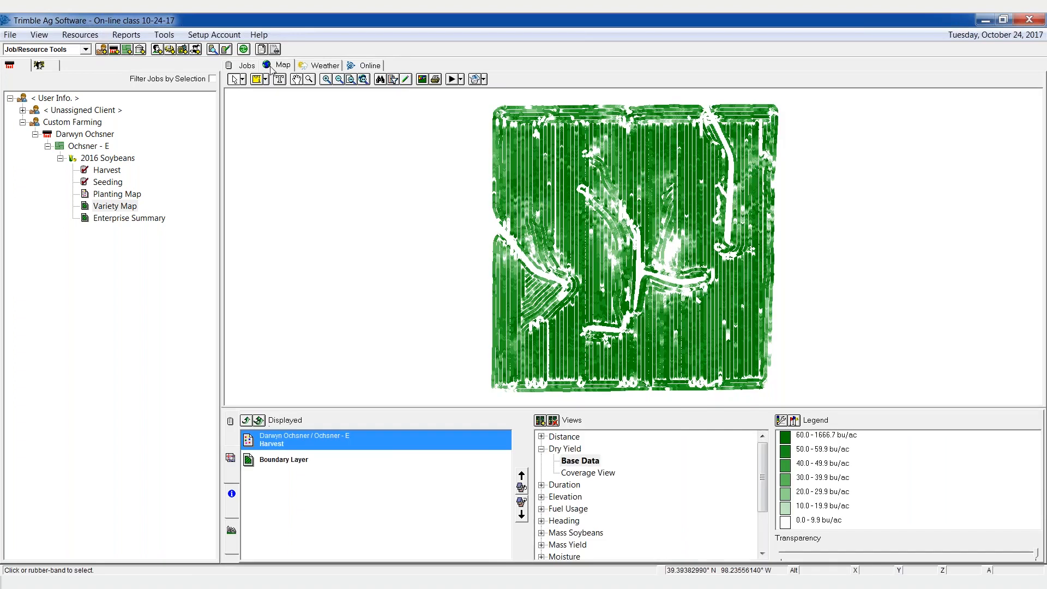
pyautogui.click(544, 449)
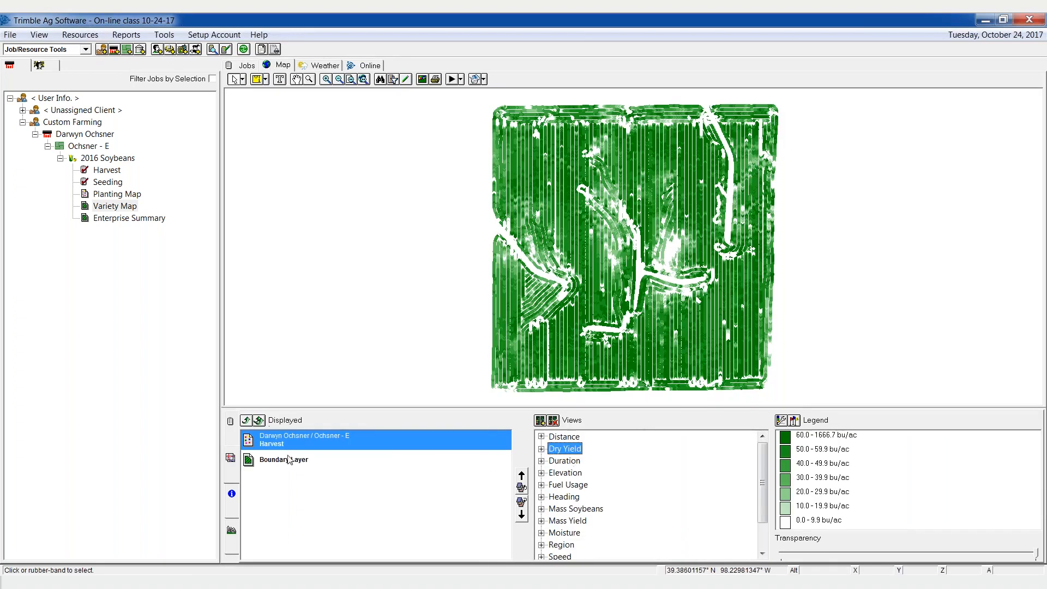
pyautogui.click(247, 421)
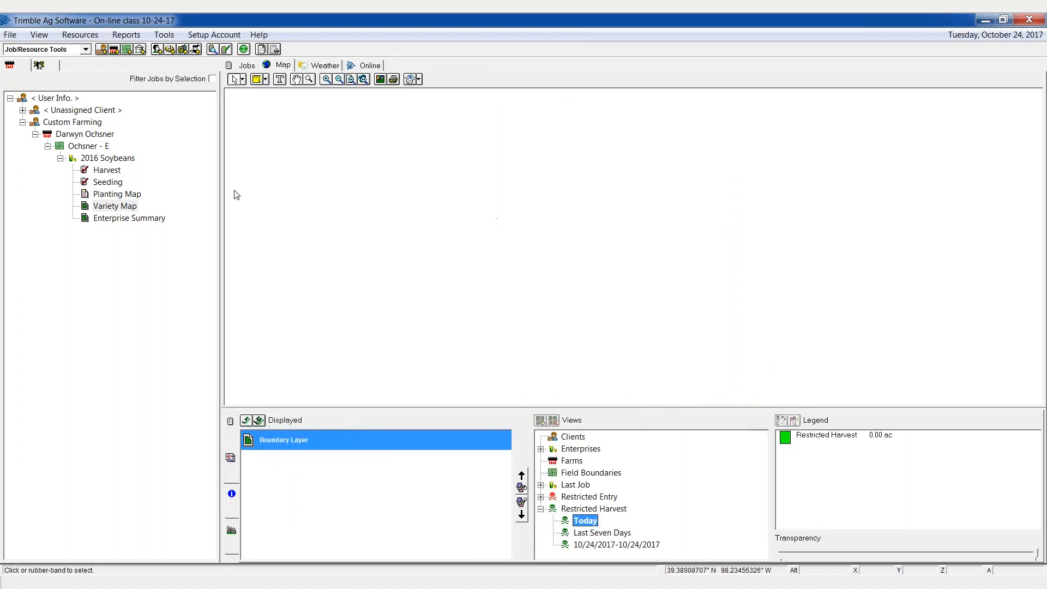
pyautogui.click(243, 65)
pyautogui.click(233, 96)
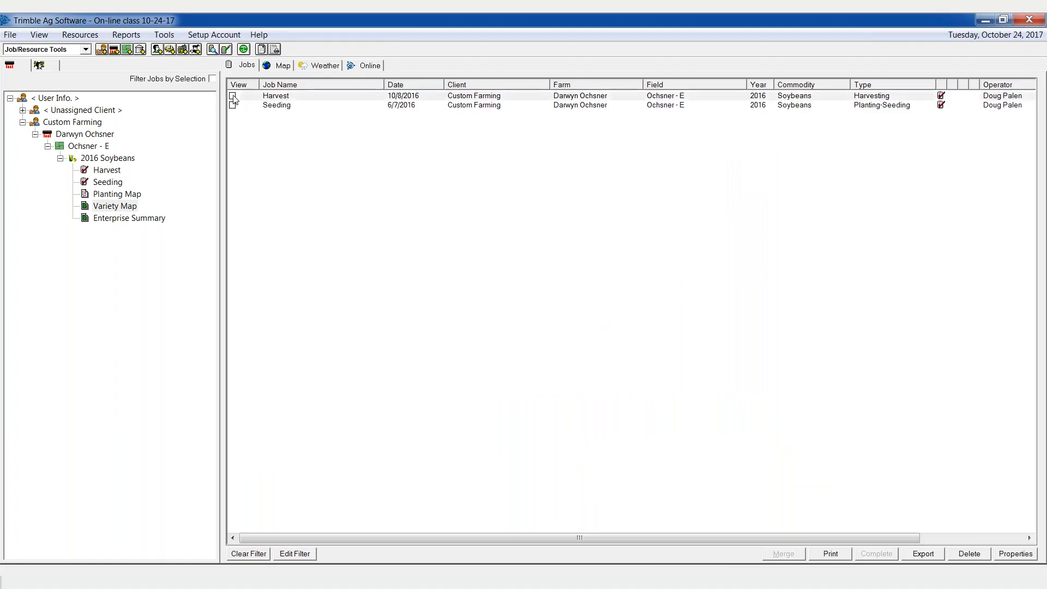
pyautogui.click(284, 65)
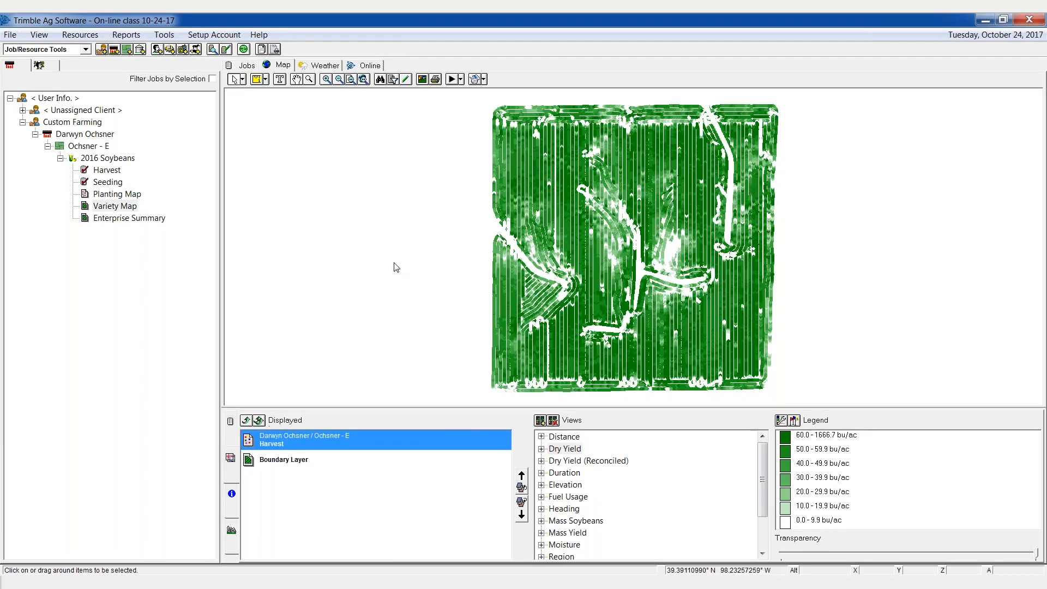
pyautogui.click(571, 454)
pyautogui.click(569, 462)
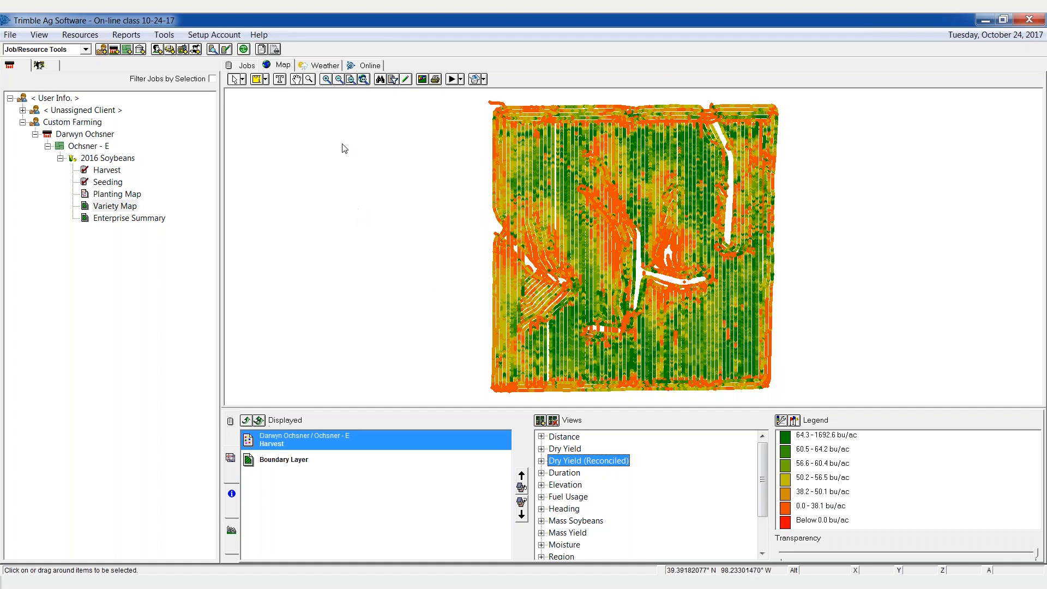
# Generate the Harvest job's printable report, review the region details from the first to the last page, and close it.
pyautogui.click(246, 67)
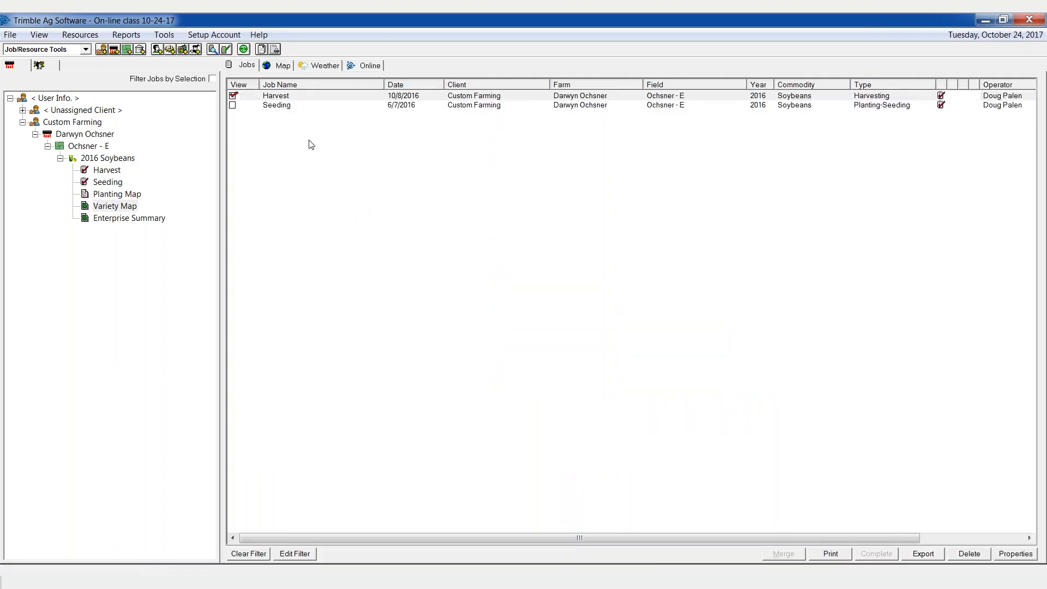
pyautogui.rightClick(288, 98)
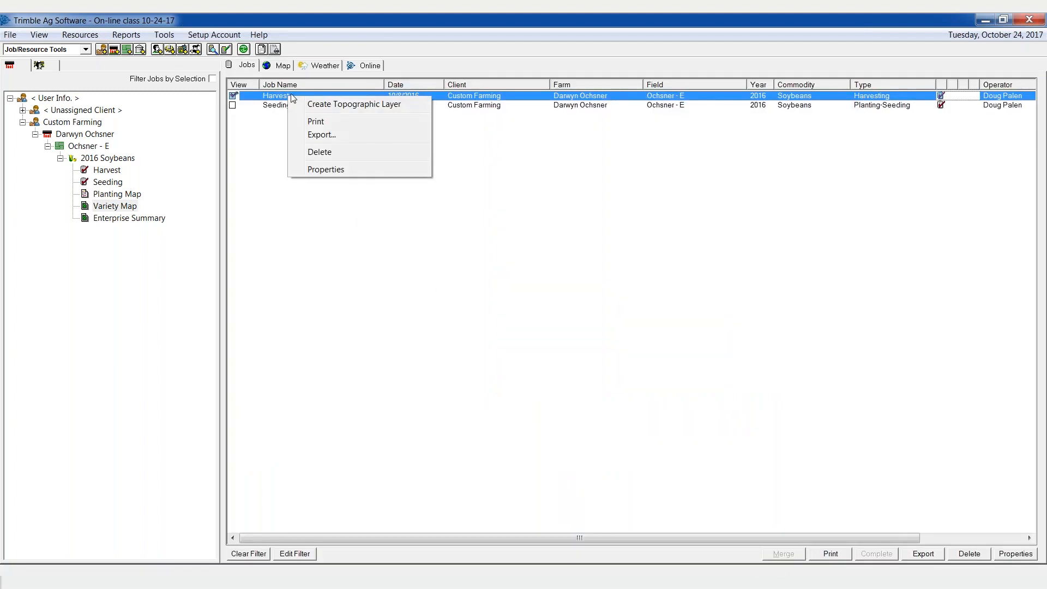
pyautogui.click(321, 122)
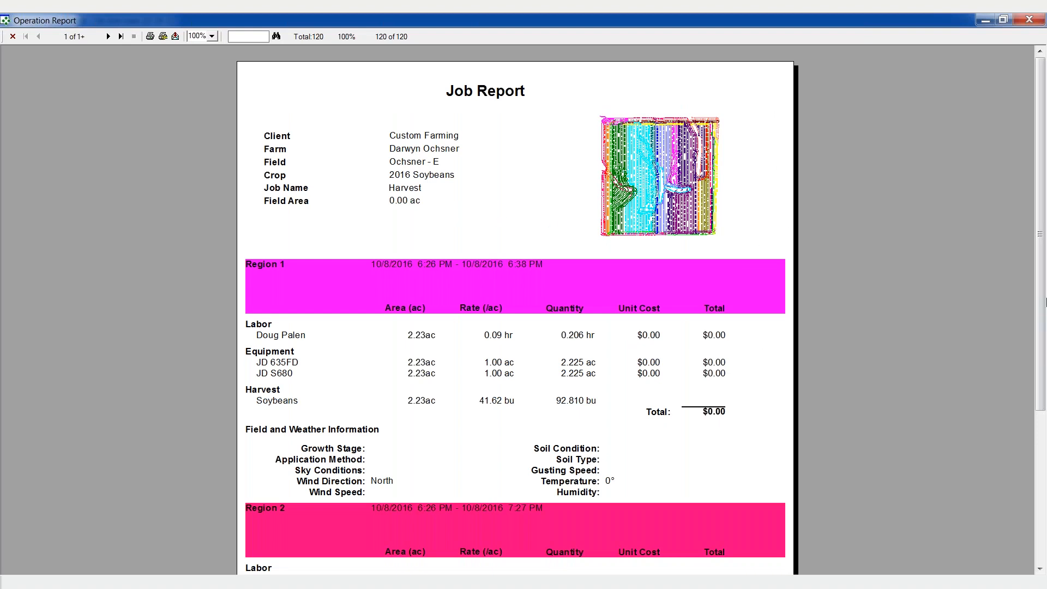
pyautogui.moveTo(1042, 305); pyautogui.dragTo(1042, 451)
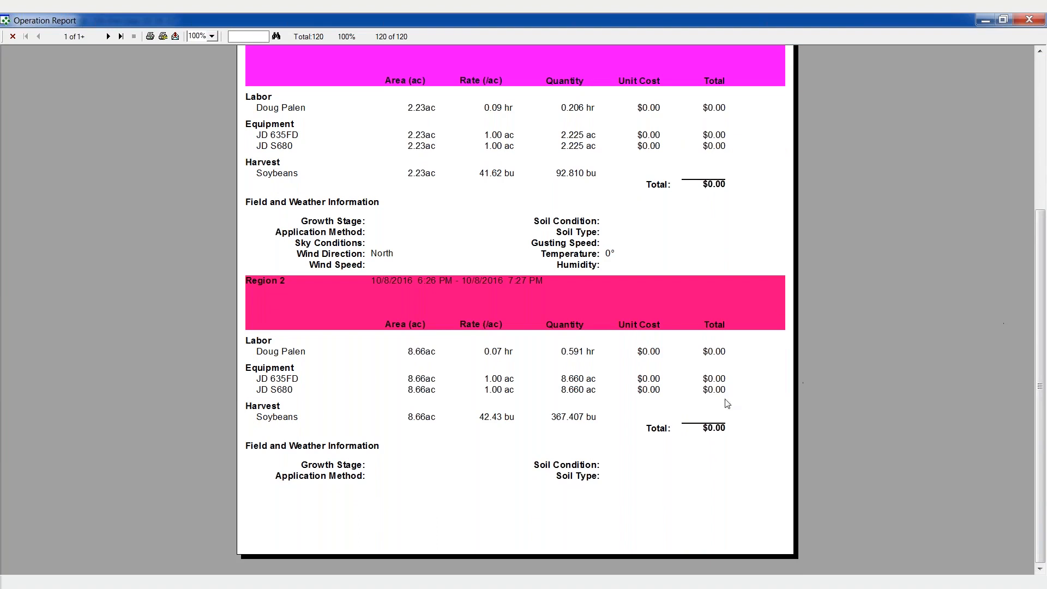
pyautogui.click(121, 37)
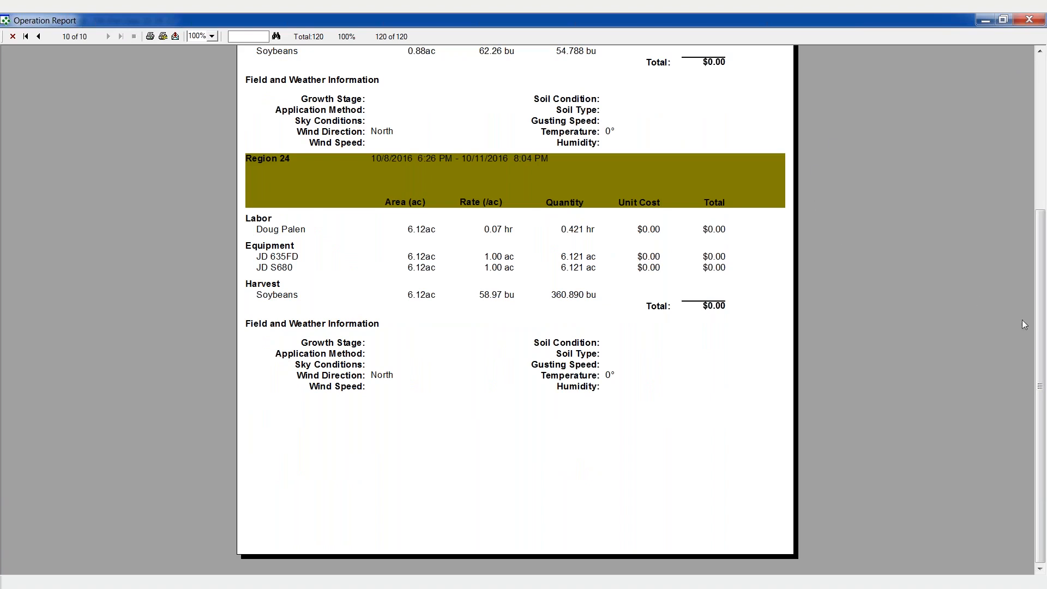
pyautogui.moveTo(1042, 335); pyautogui.dragTo(1043, 295)
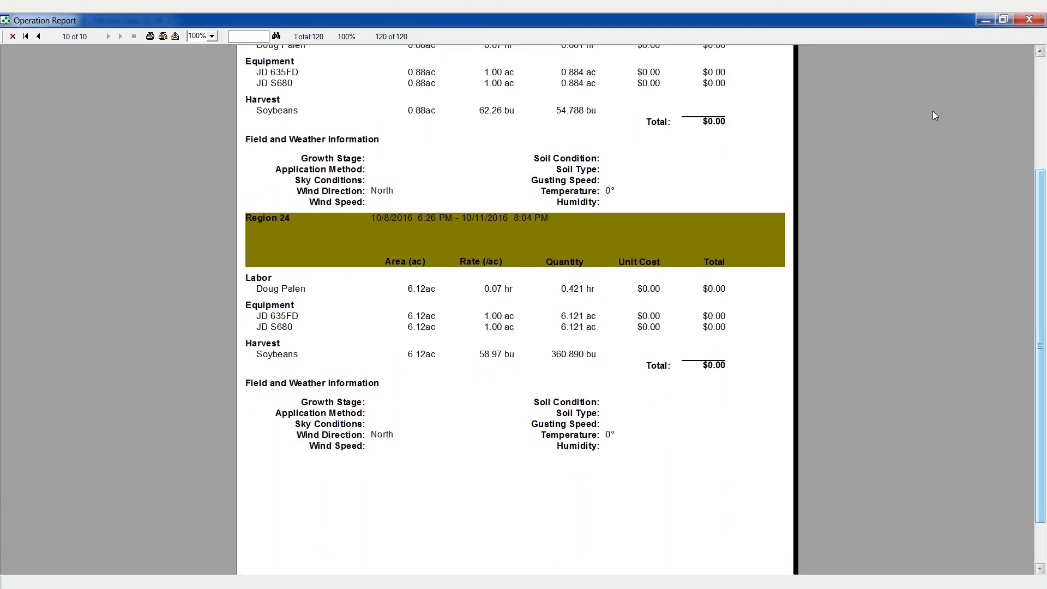
pyautogui.click(1035, 20)
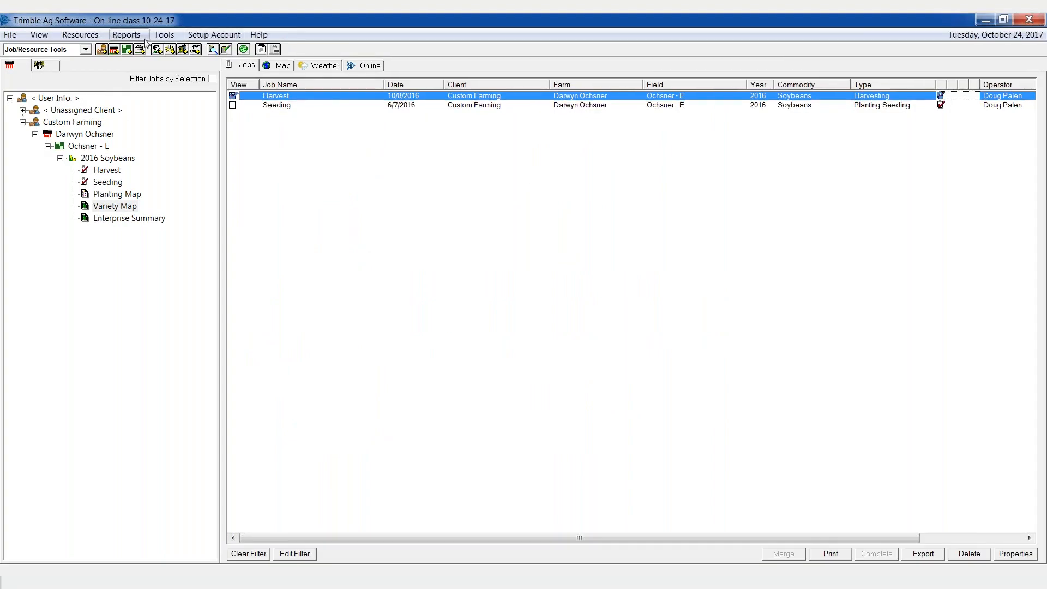
# Generate the Yield Monitor Load Report for the 2016 soybean Harvest layer, review its loads, and close it.
pyautogui.click(126, 37)
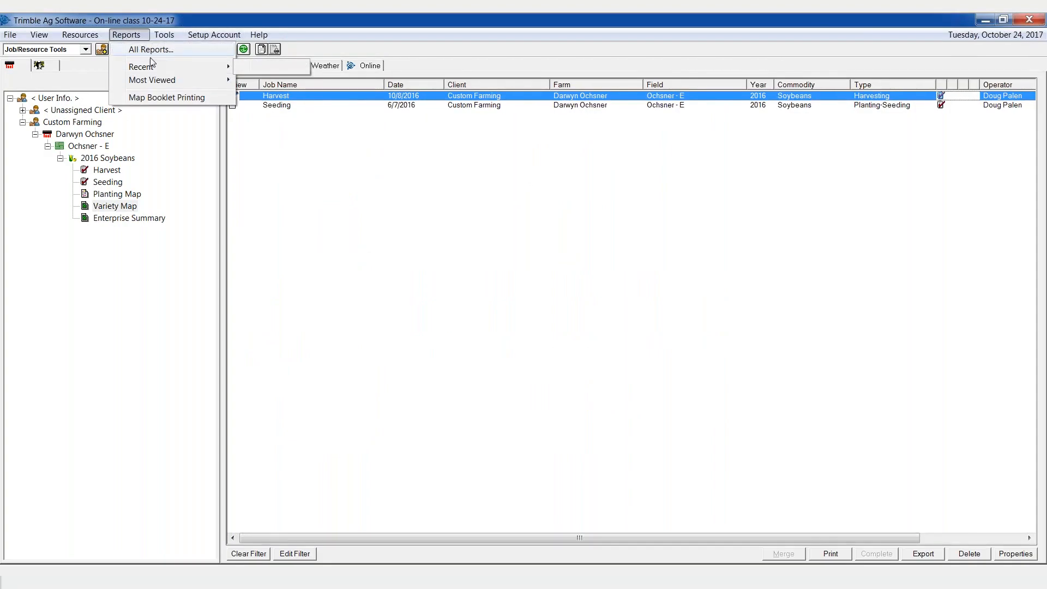
pyautogui.click(151, 50)
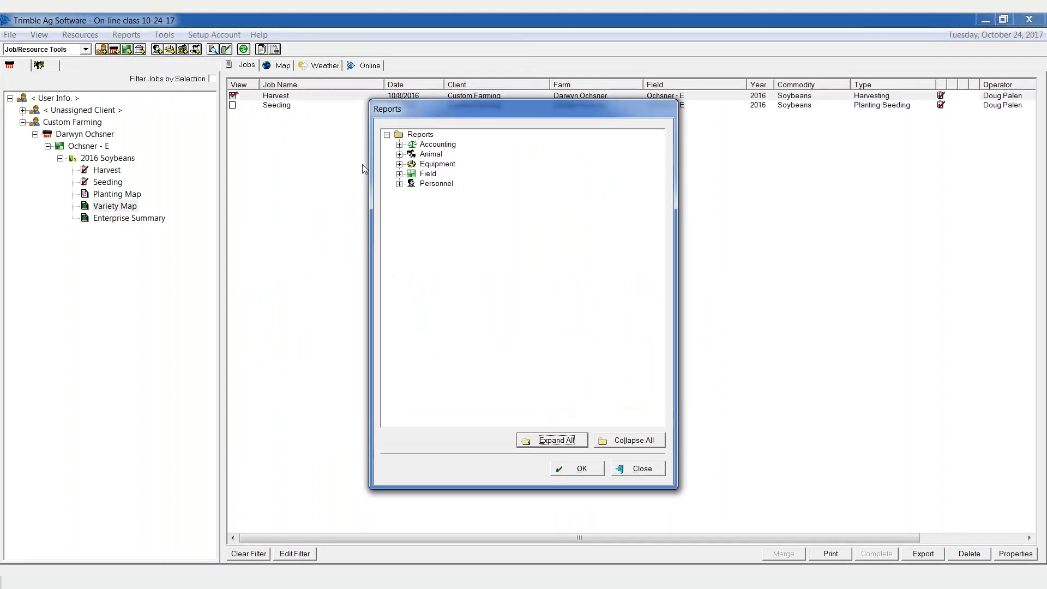
pyautogui.click(399, 174)
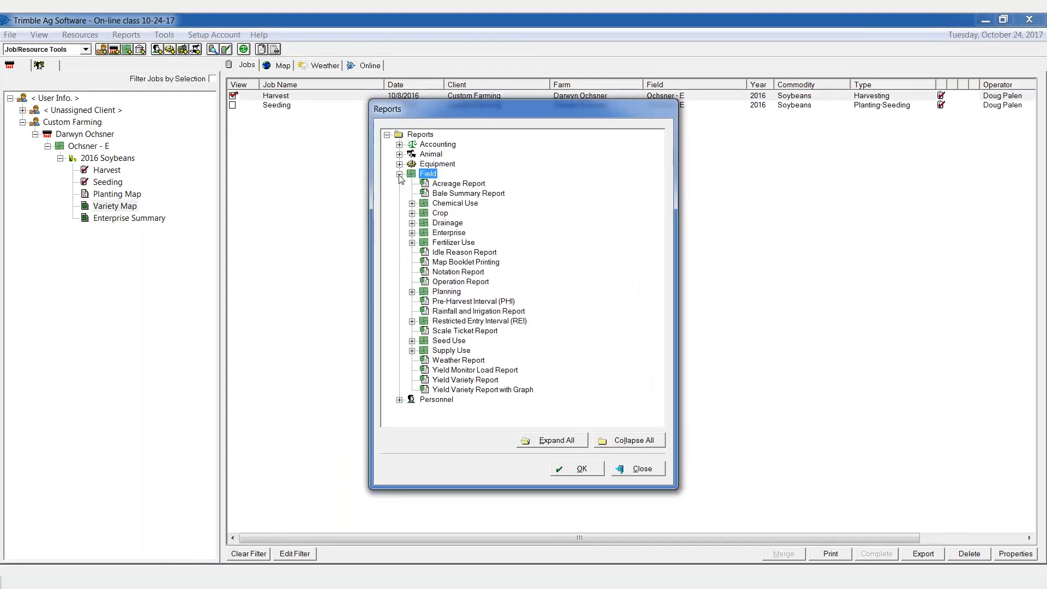
pyautogui.doubleClick(466, 371)
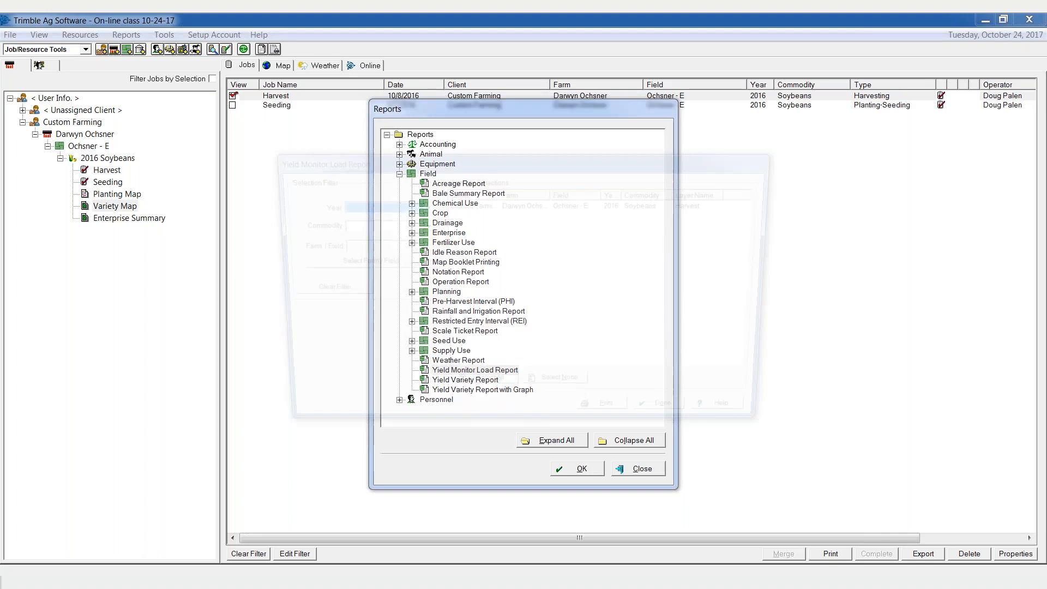
pyautogui.click(485, 204)
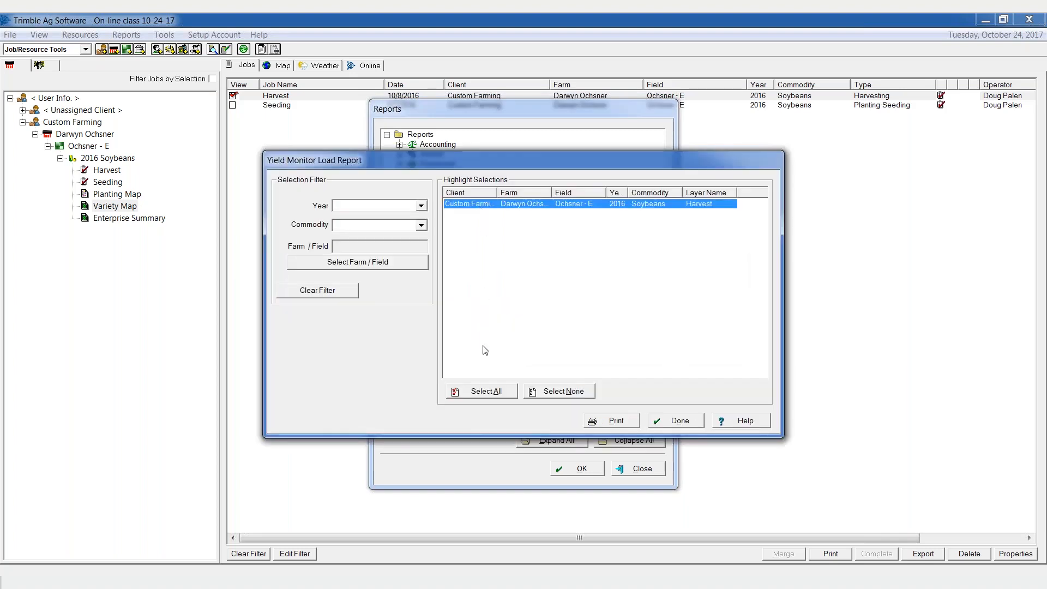
pyautogui.click(587, 422)
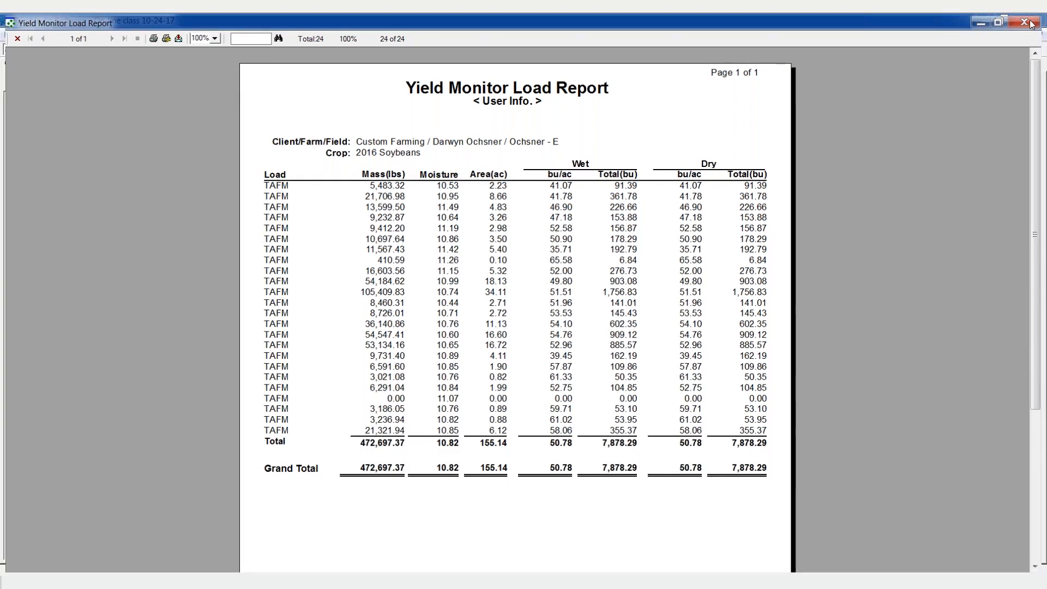
pyautogui.click(1024, 22)
pyautogui.click(685, 353)
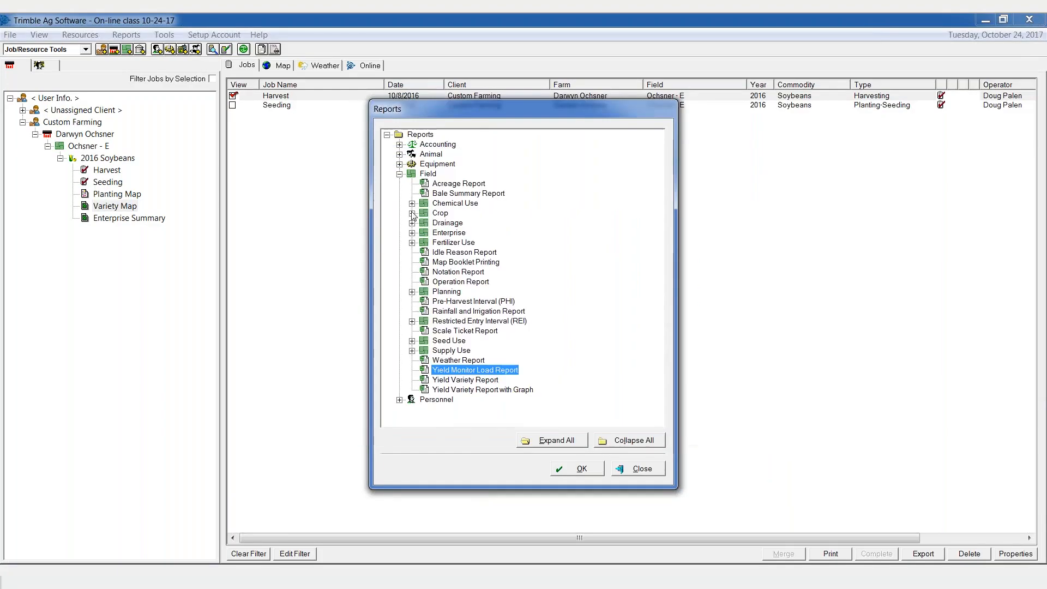
# Open the crop Custom Summary report and select the 2016 Soybeans field for it.
pyautogui.click(412, 214)
pyautogui.click(486, 225)
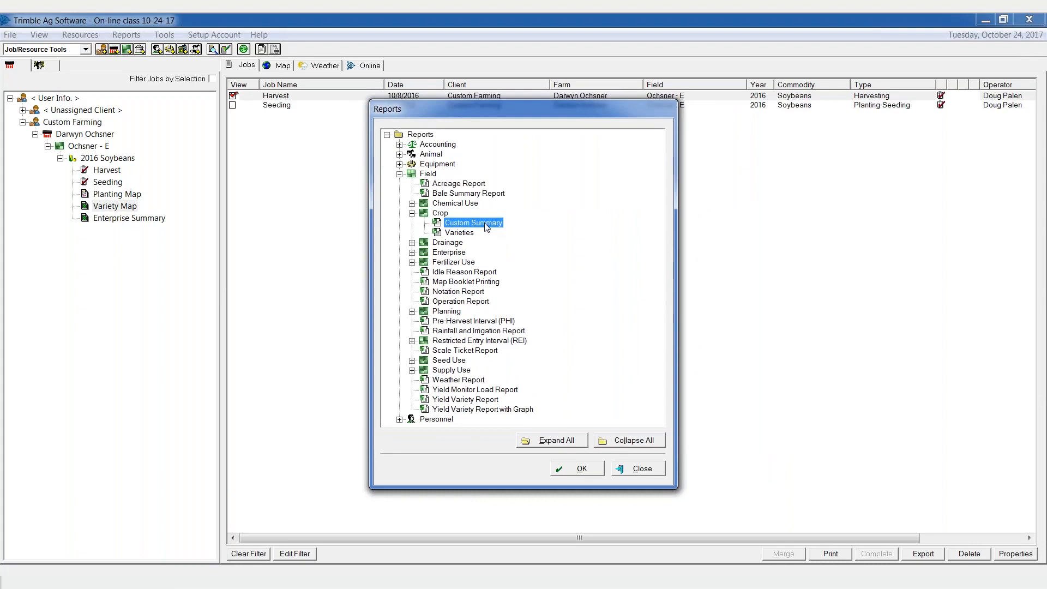
pyautogui.click(580, 470)
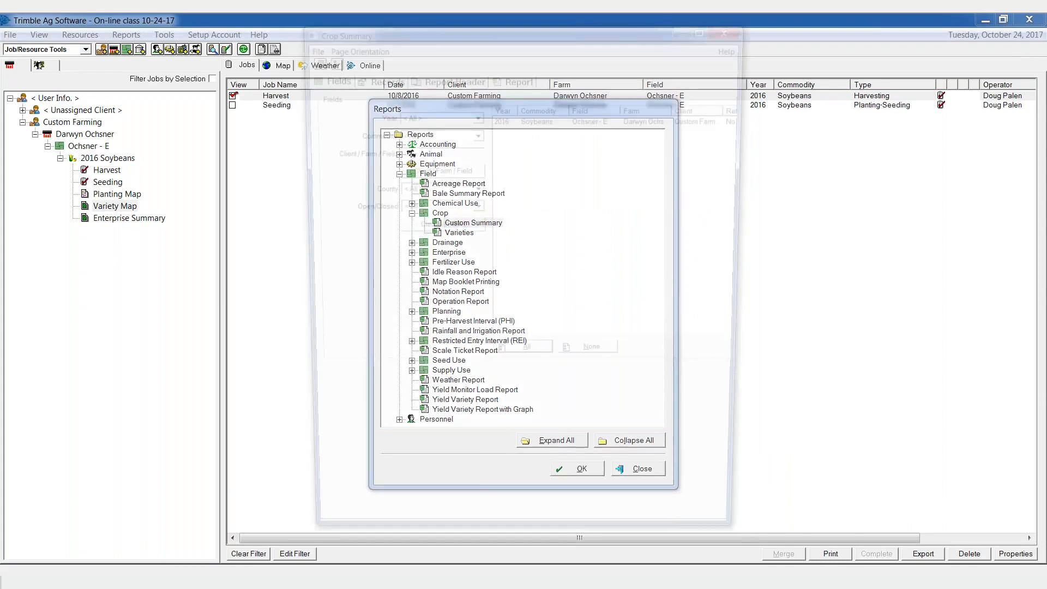
pyautogui.moveTo(749, 275); pyautogui.dragTo(922, 281)
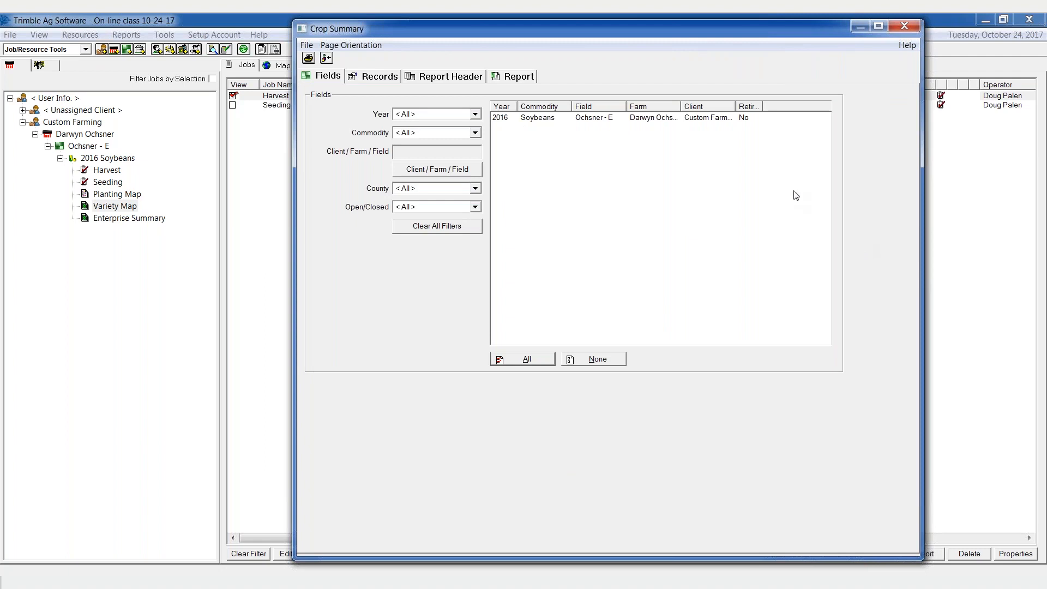
pyautogui.click(532, 120)
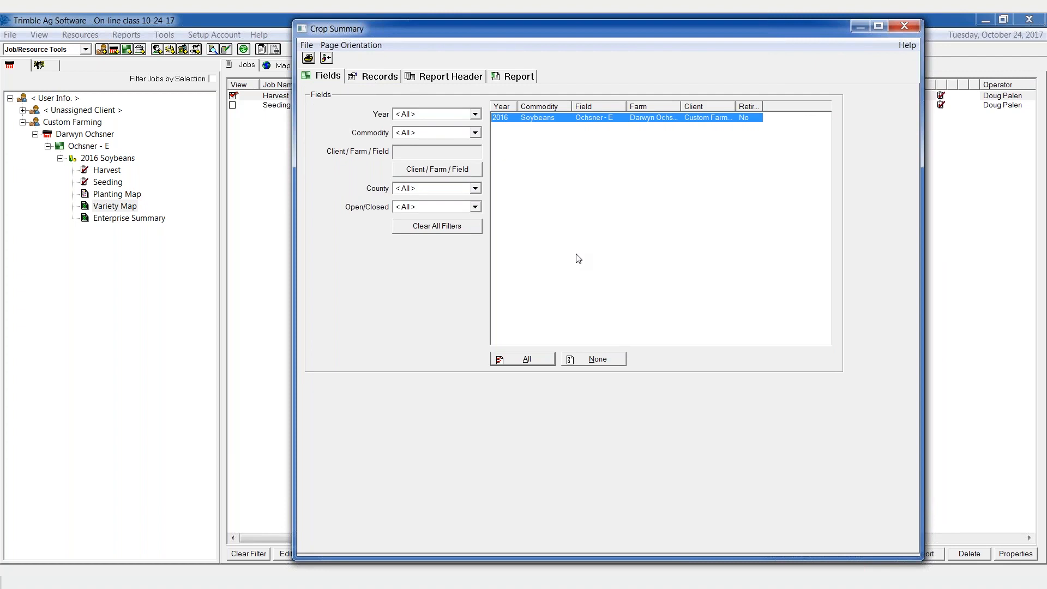
# Include Field Name, Area, Commodity, Yields, Farm, Avg. Yield and Client in the crop summary's records.
pyautogui.click(379, 79)
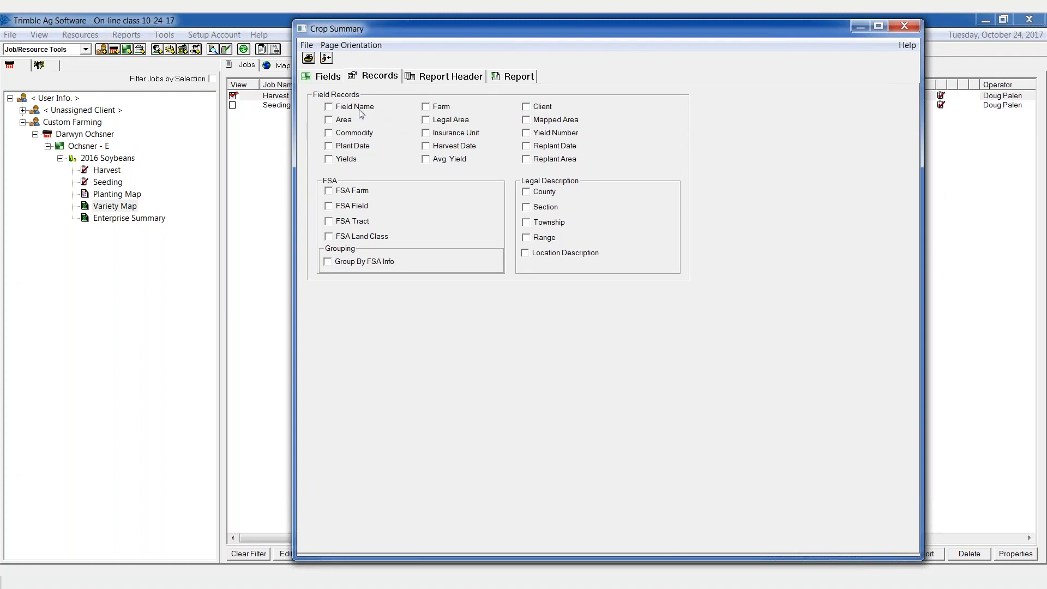
pyautogui.click(327, 106)
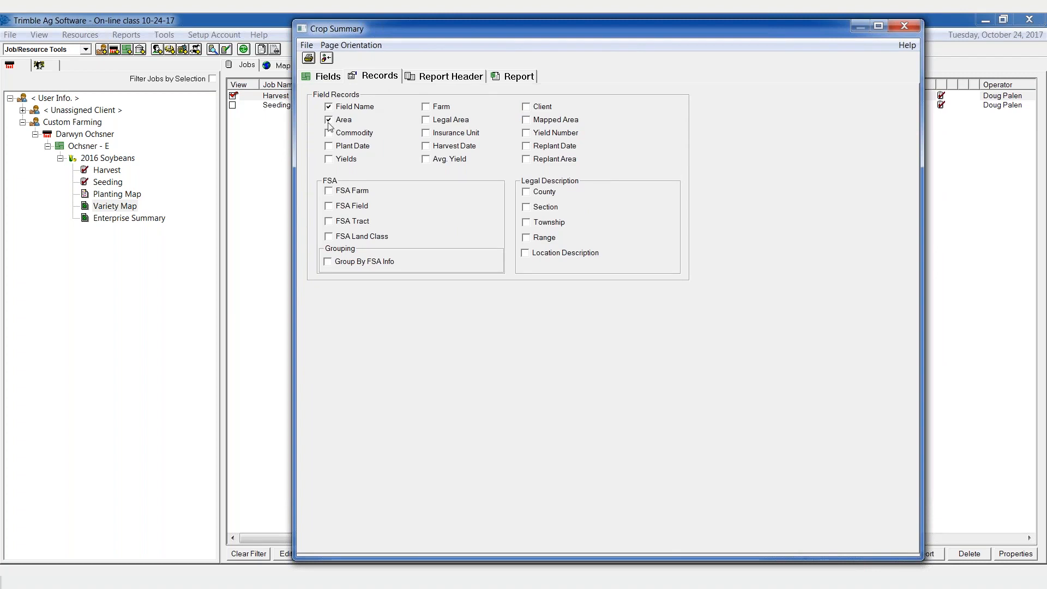
pyautogui.click(329, 133)
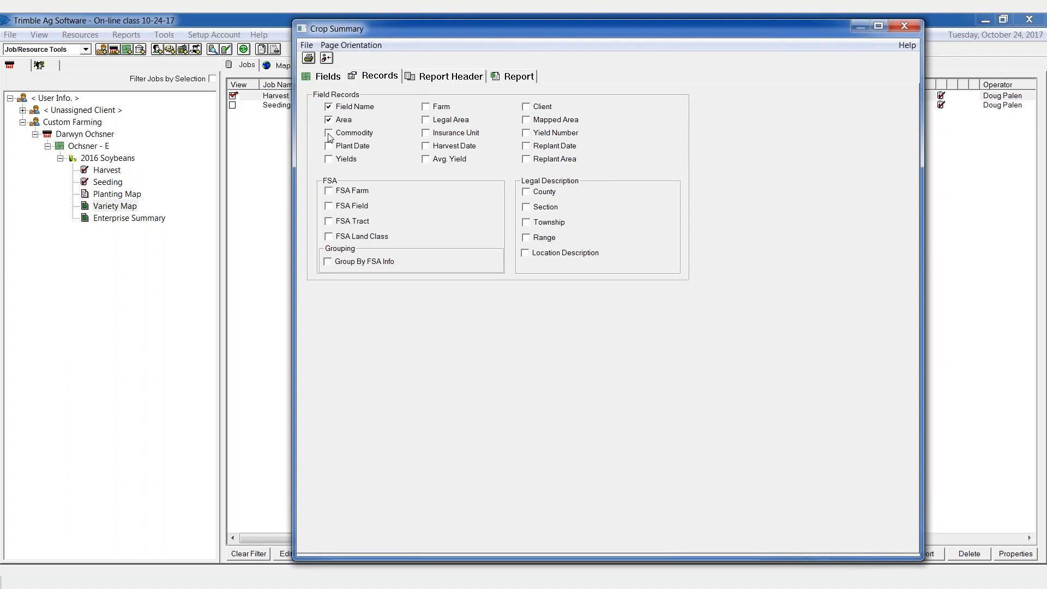
pyautogui.click(330, 160)
pyautogui.click(526, 107)
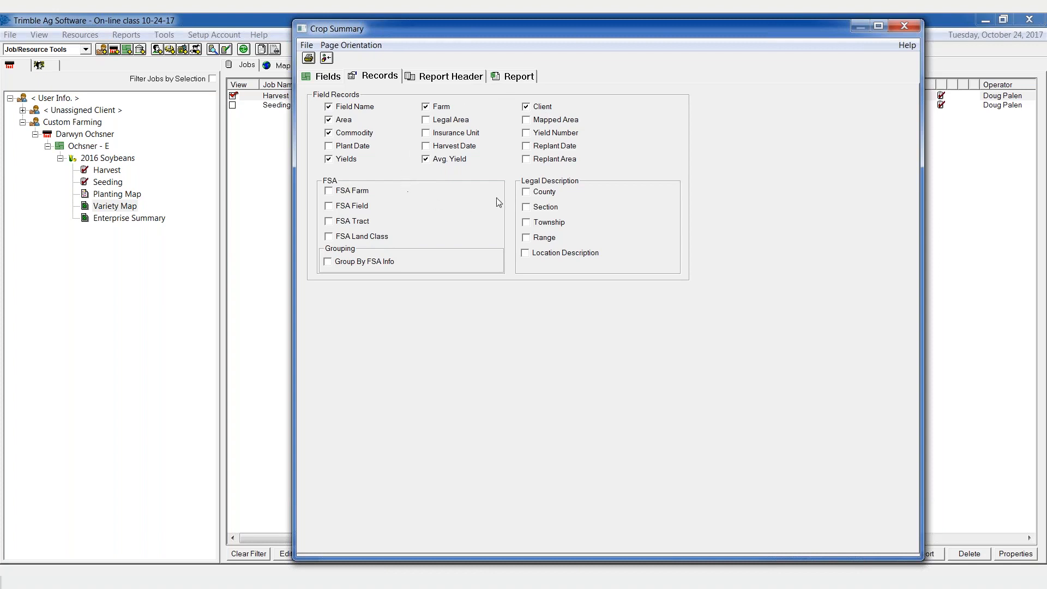
# Preview the crop summary as a printable report, review its area and yield columns, and close the reports.
pyautogui.click(513, 80)
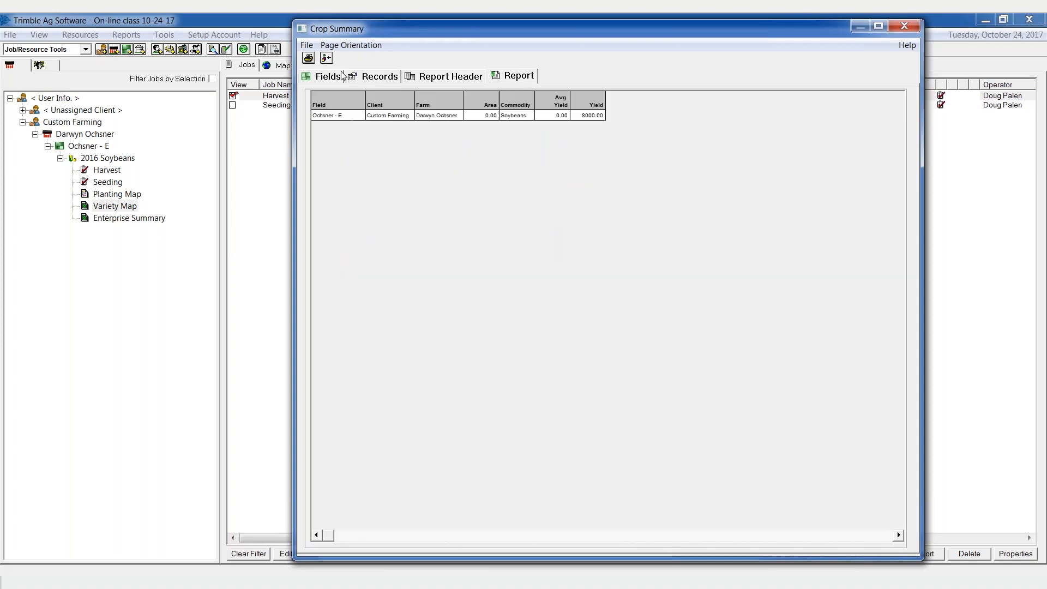
pyautogui.click(309, 58)
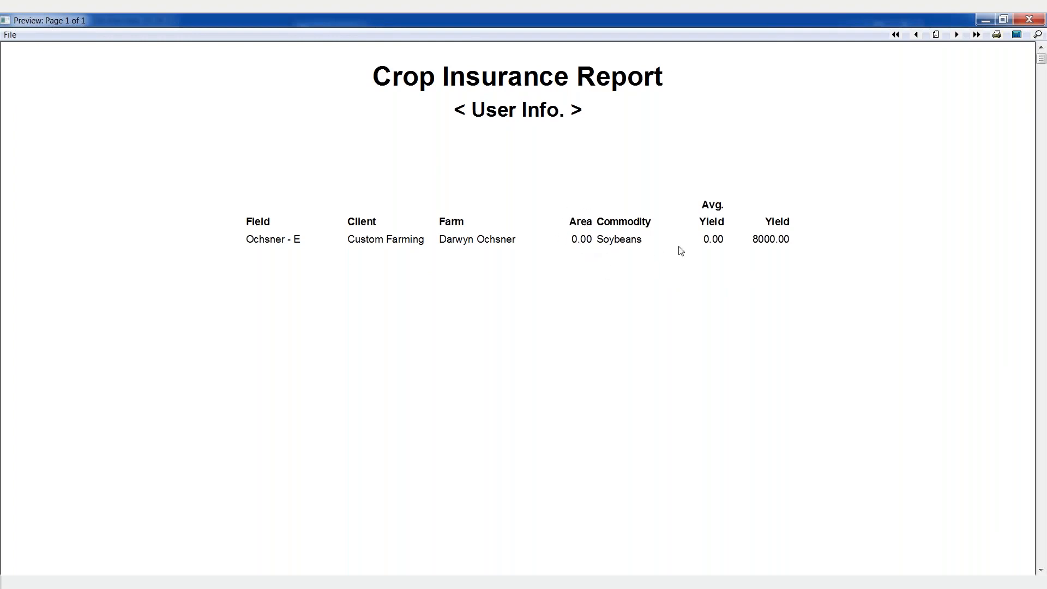
pyautogui.click(1030, 20)
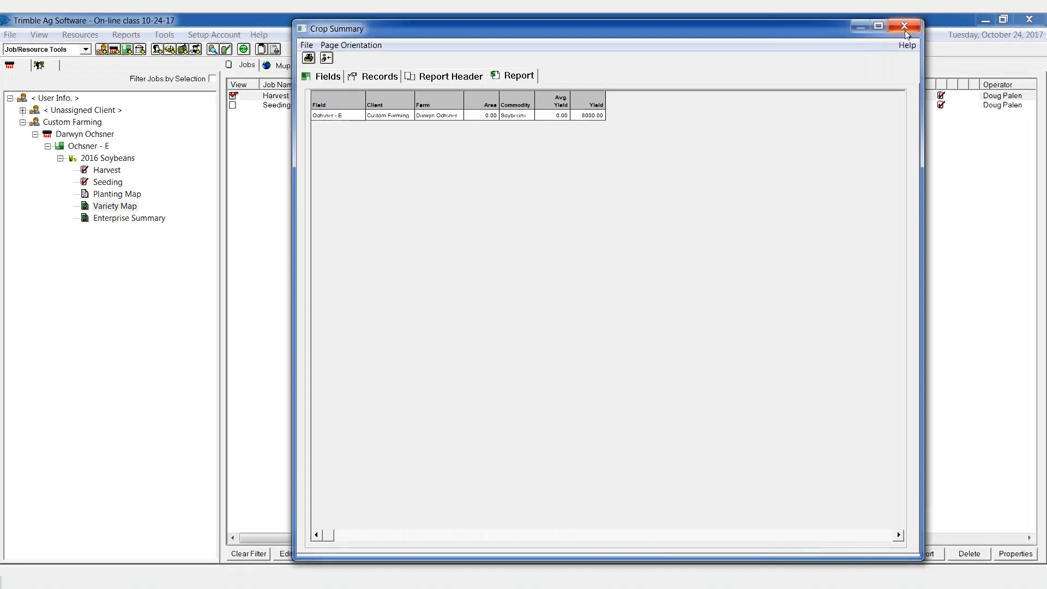
pyautogui.click(904, 26)
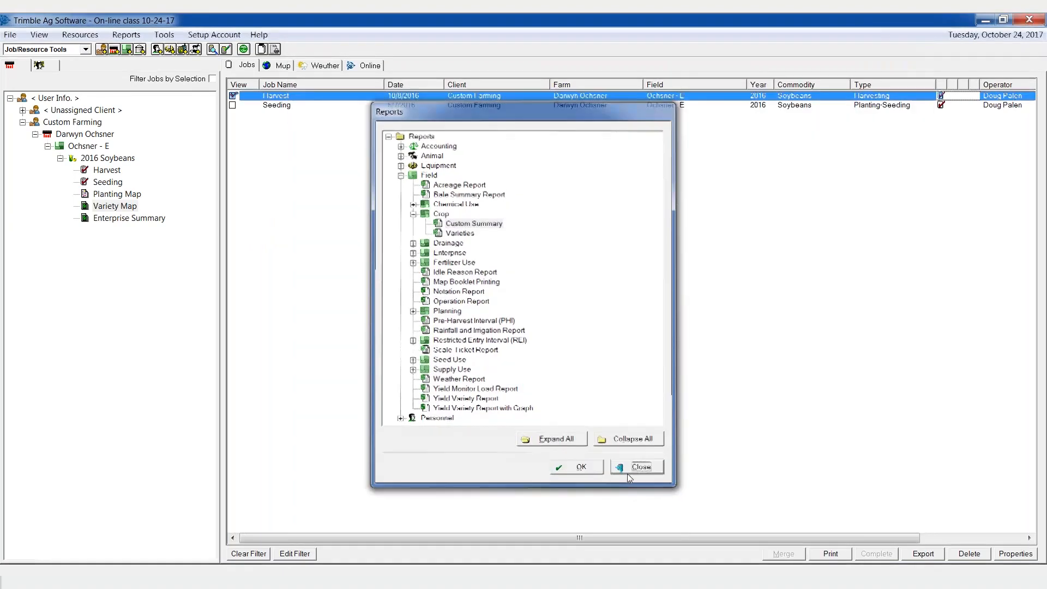
pyautogui.click(627, 472)
# Check the area entries in the properties of the field, the Harvest job and the 2016 Soybeans enterprise without changing them.
pyautogui.rightClick(86, 146)
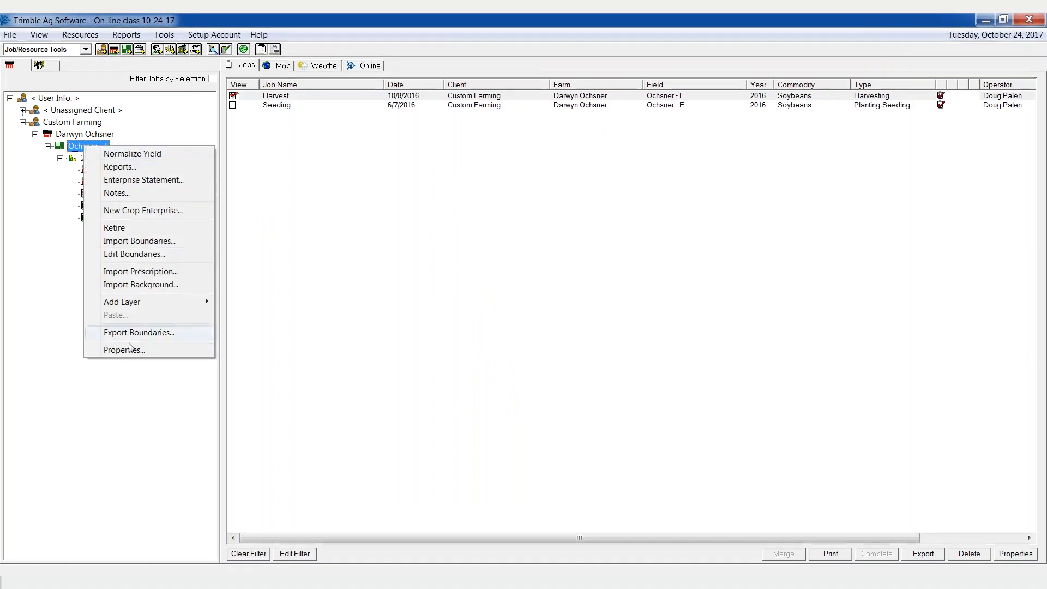
pyautogui.click(135, 351)
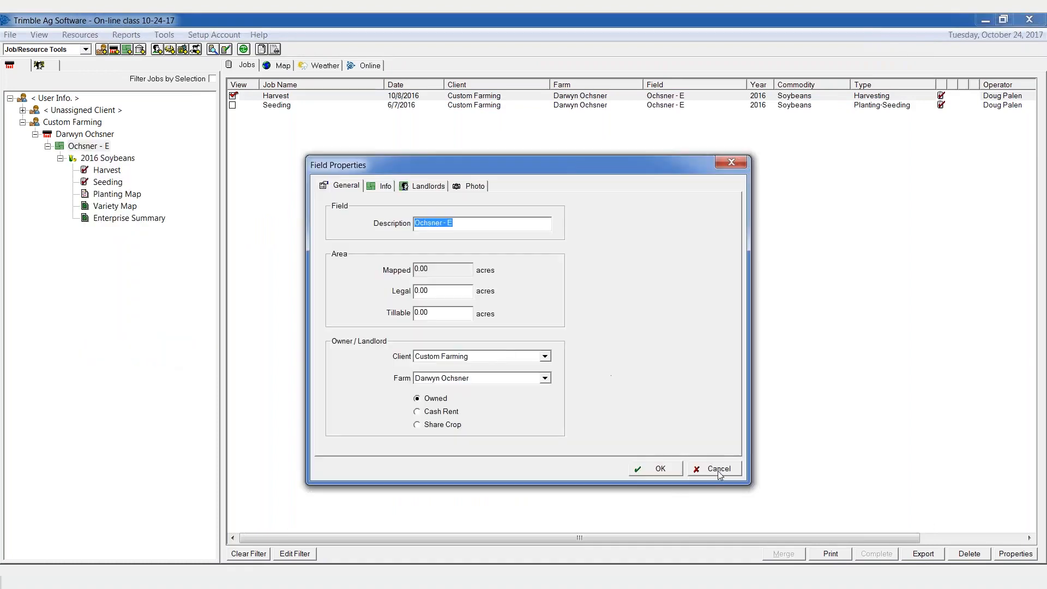
pyautogui.click(718, 471)
pyautogui.rightClick(280, 97)
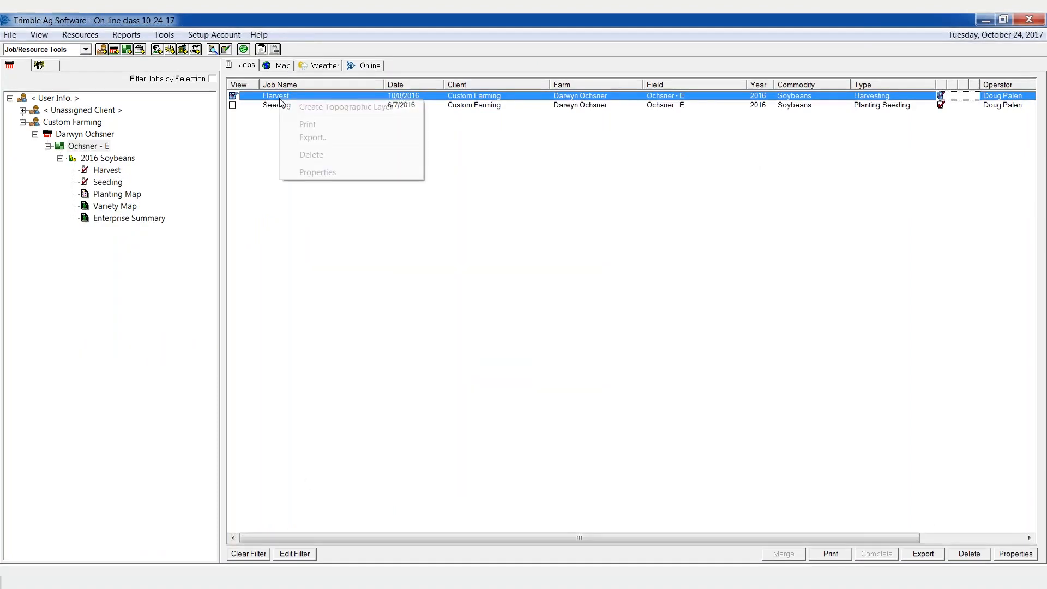
pyautogui.click(313, 171)
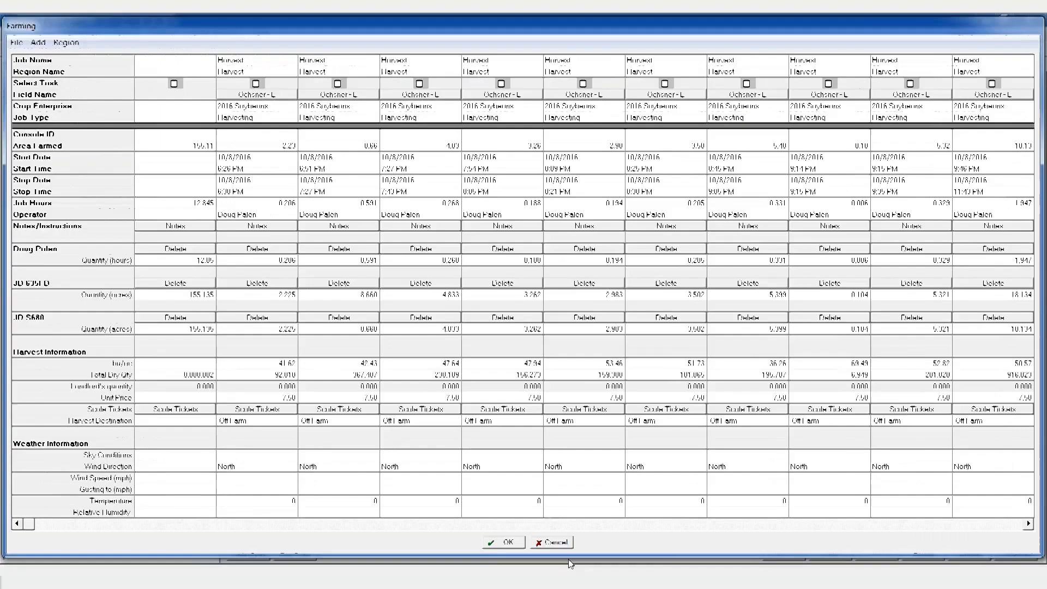
pyautogui.click(552, 542)
pyautogui.rightClick(109, 158)
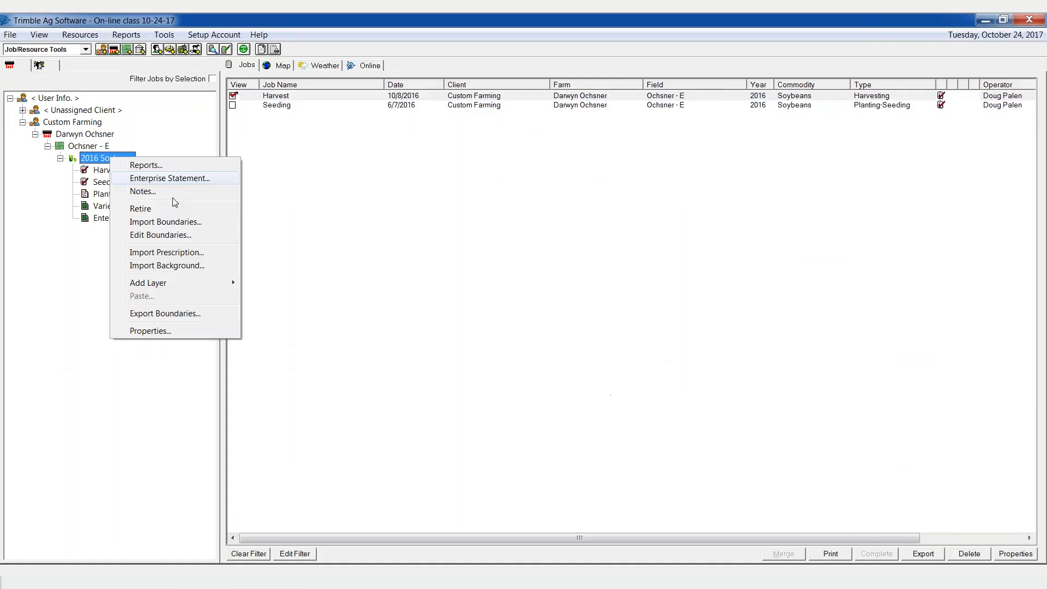
pyautogui.click(166, 334)
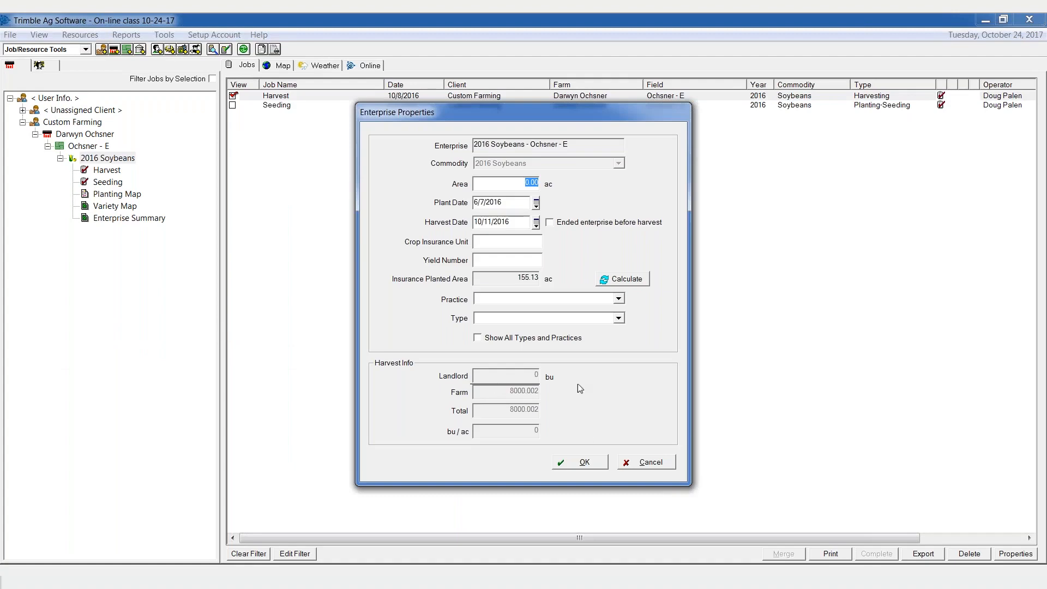
pyautogui.click(650, 463)
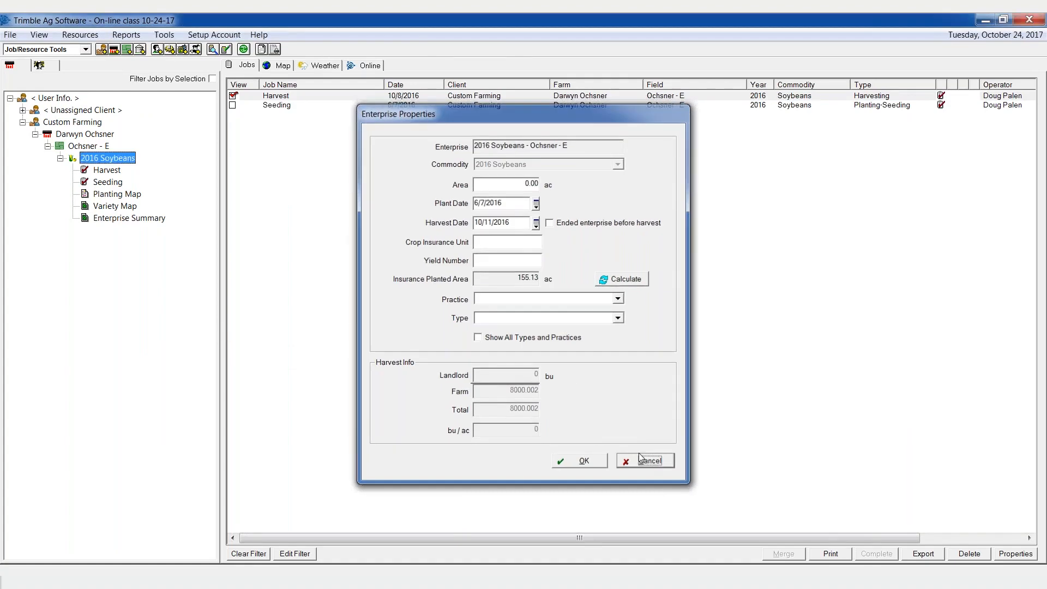
# Enter an area of 115 acres in the soybean field's properties and save them.
pyautogui.rightClick(104, 146)
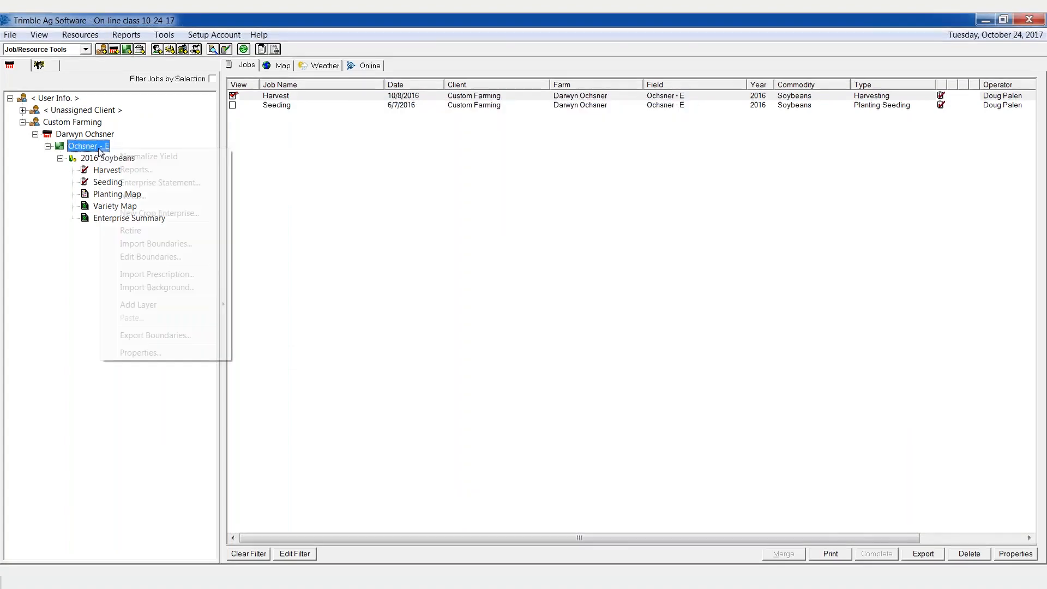
pyautogui.click(156, 355)
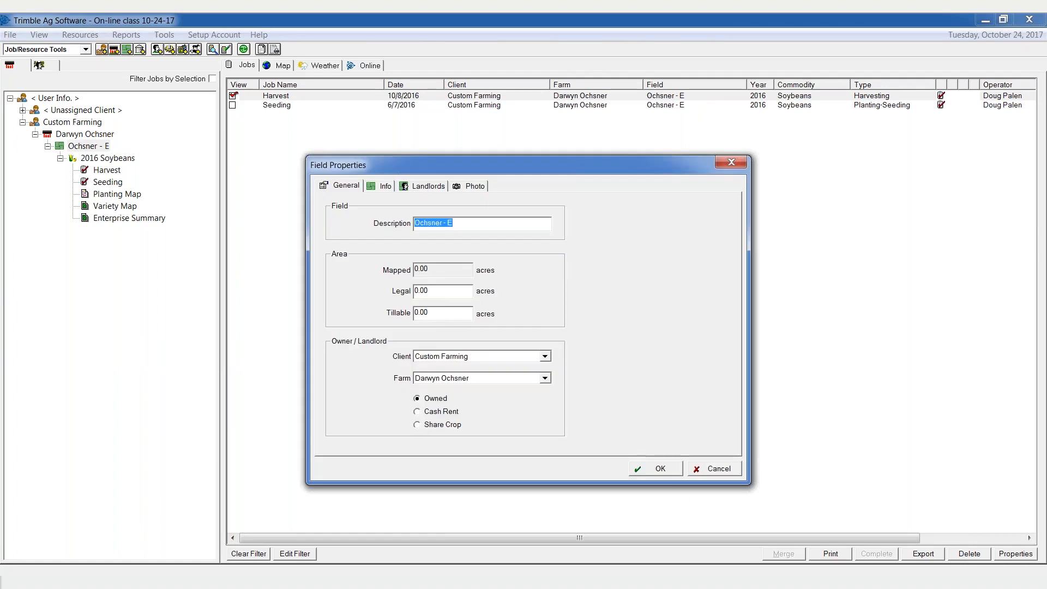
pyautogui.press('Tab')
pyautogui.press('Tab')
pyautogui.write('115')
pyautogui.click(658, 469)
# Reopen the Crop Custom Summary for the 2016 Soybeans field, check its area and average yield, and close it.
pyautogui.click(126, 35)
pyautogui.moveTo(140, 69)
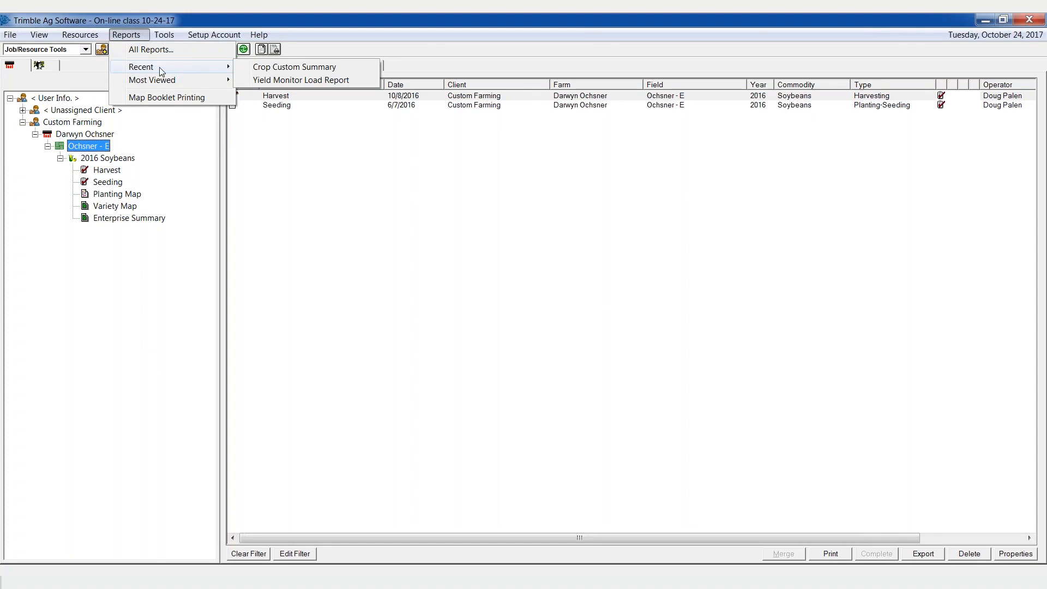
pyautogui.click(288, 69)
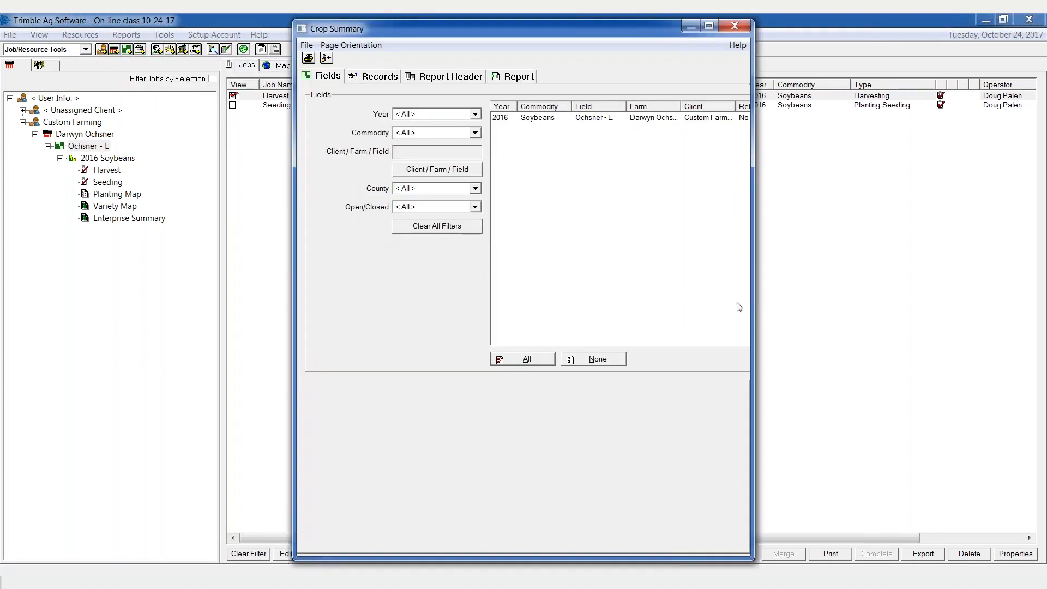
pyautogui.moveTo(752, 303); pyautogui.dragTo(940, 303)
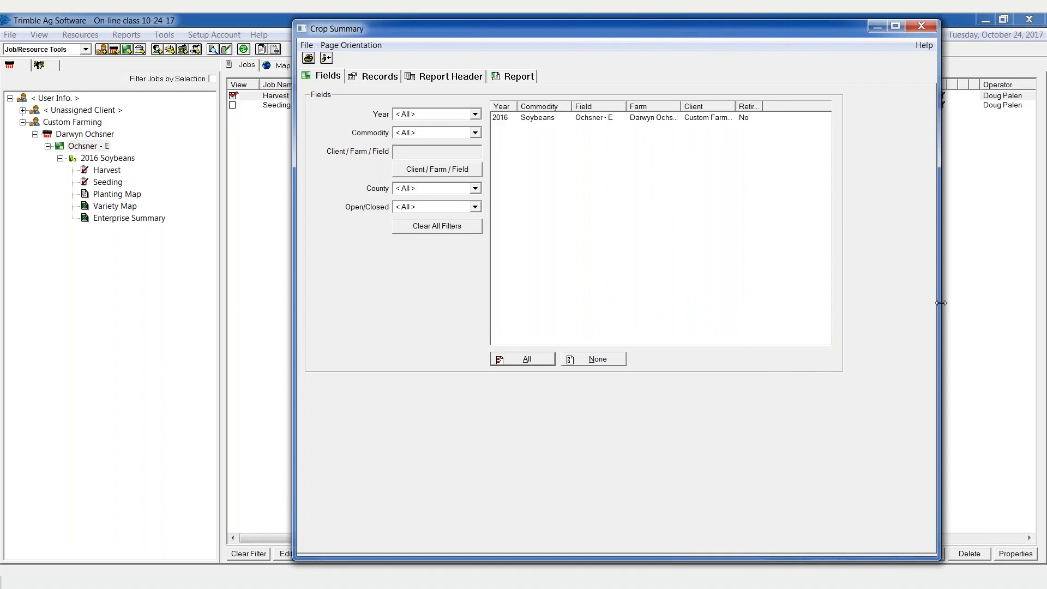
pyautogui.click(537, 118)
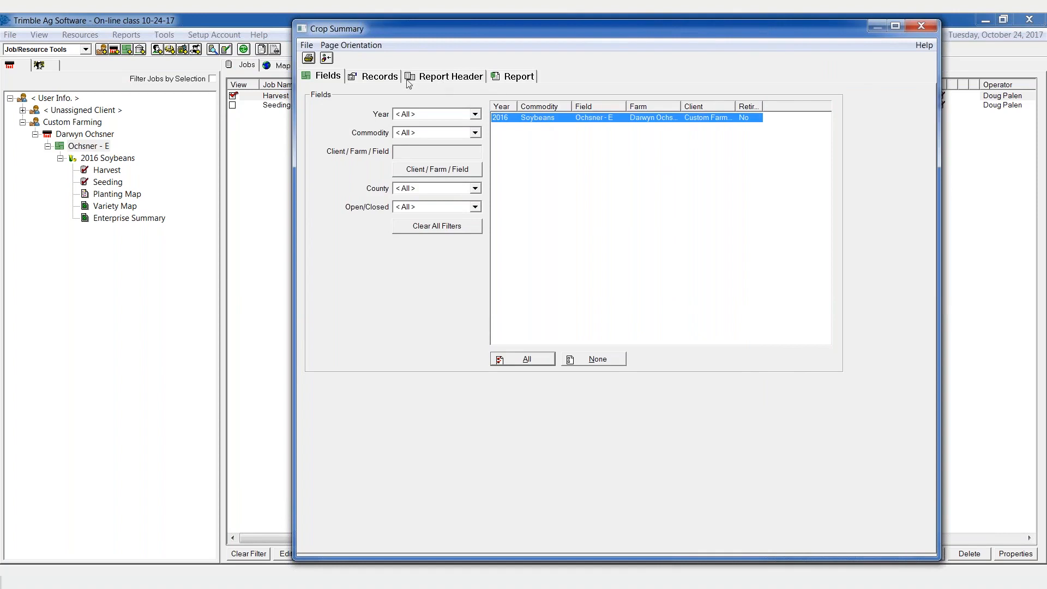
pyautogui.click(507, 81)
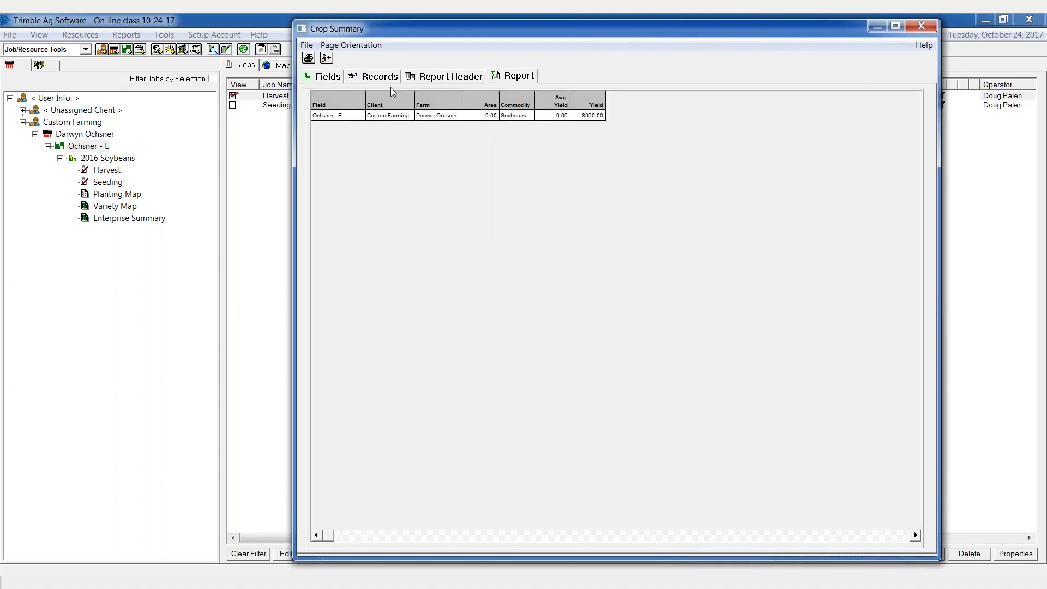
pyautogui.click(325, 76)
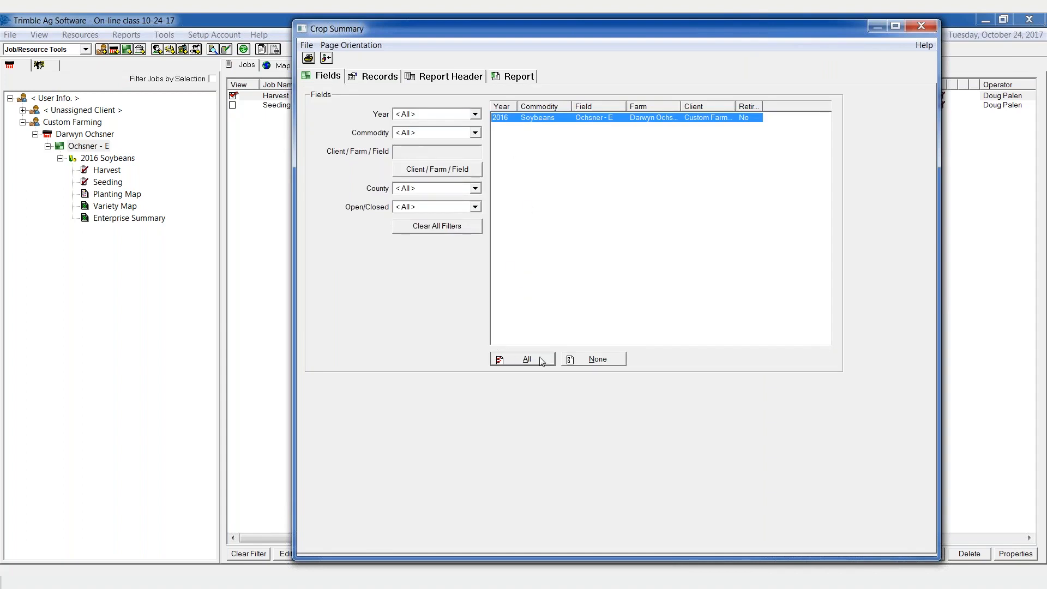
pyautogui.click(907, 25)
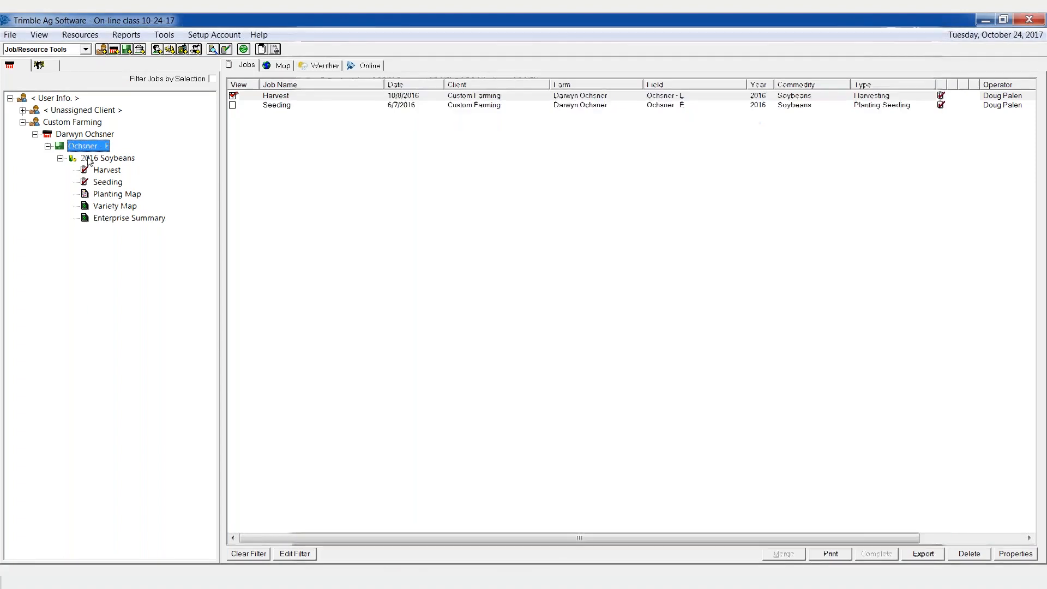
# Set the area to 155.10 acres in the 2016 Soybeans enterprise properties and save them.
pyautogui.rightClick(89, 162)
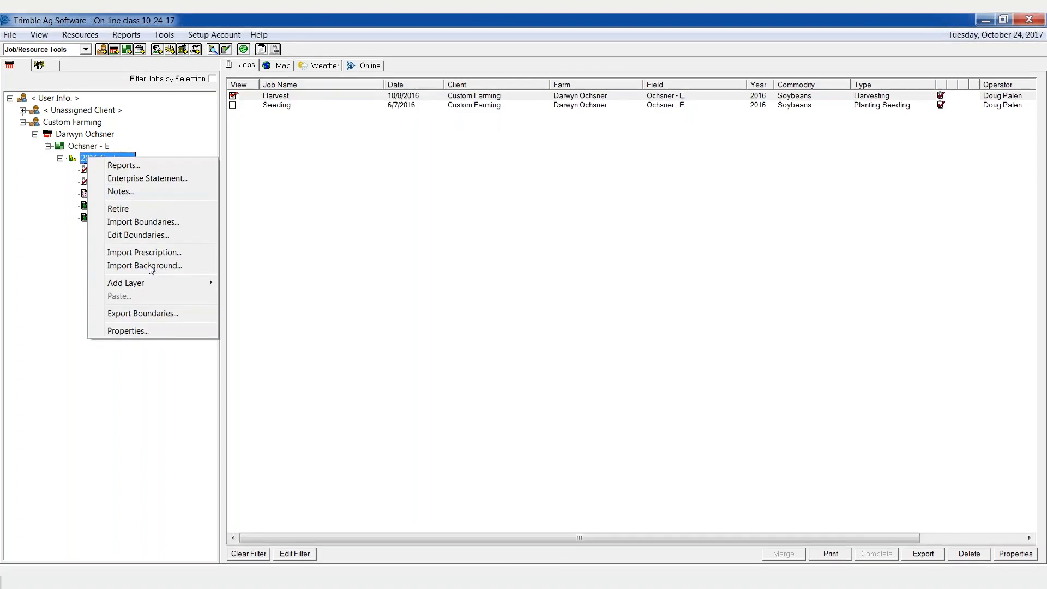
pyautogui.click(117, 331)
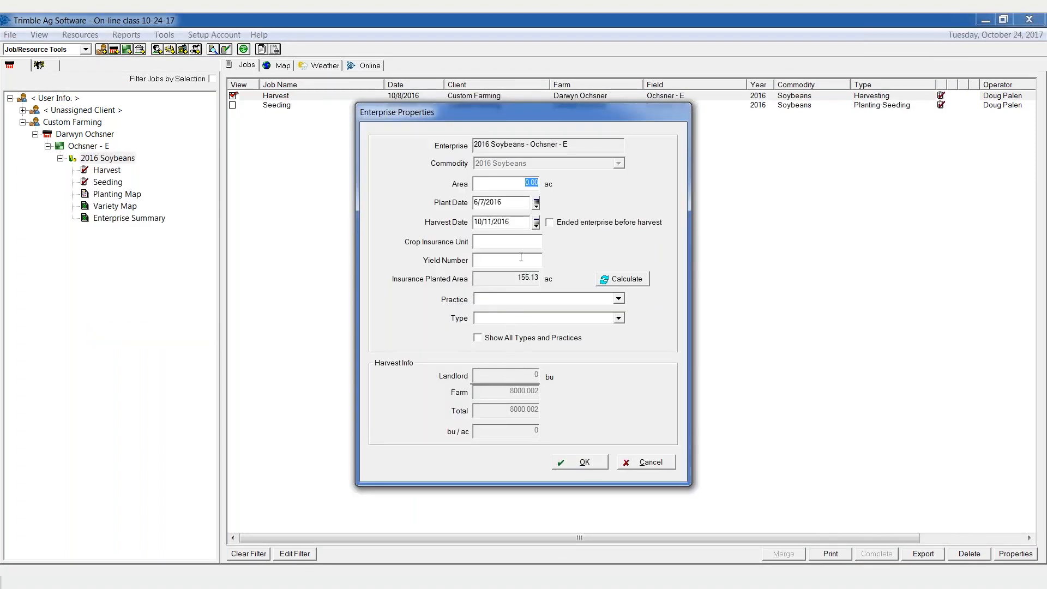
pyautogui.write('155.10')
pyautogui.click(586, 463)
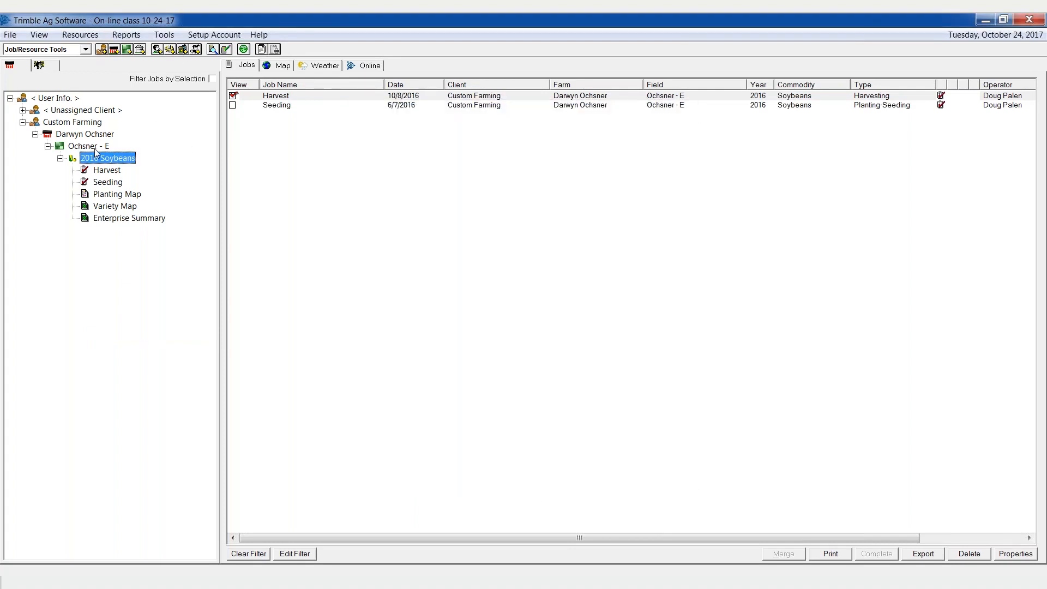
# Run the Crop Custom Summary for the 2016 Soybeans field and check its area and yield figures in the print preview.
pyautogui.click(216, 36)
pyautogui.moveTo(172, 39)
pyautogui.moveTo(126, 35)
pyautogui.moveTo(163, 67)
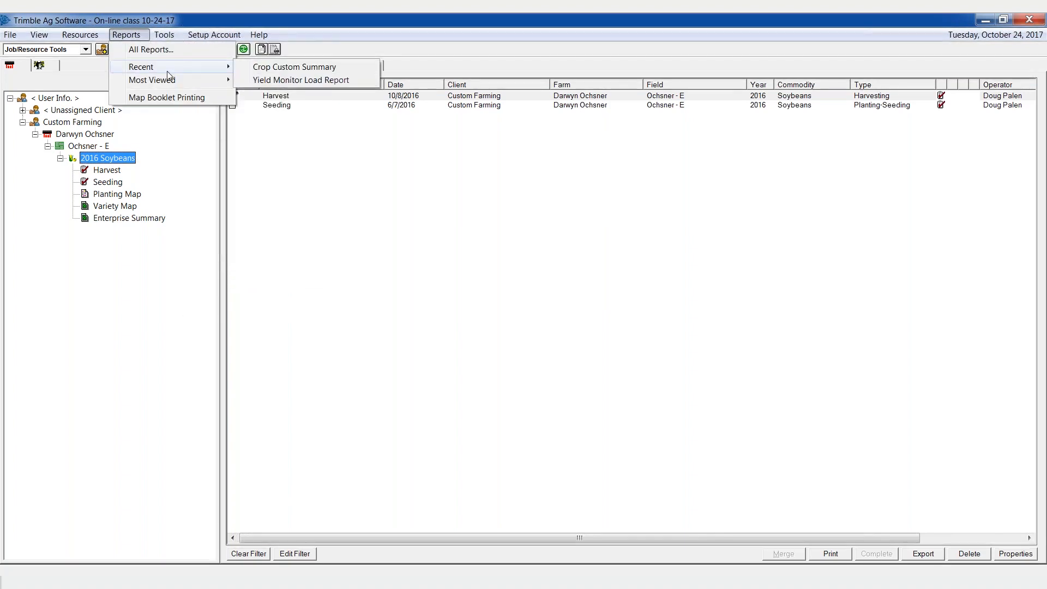
pyautogui.click(289, 67)
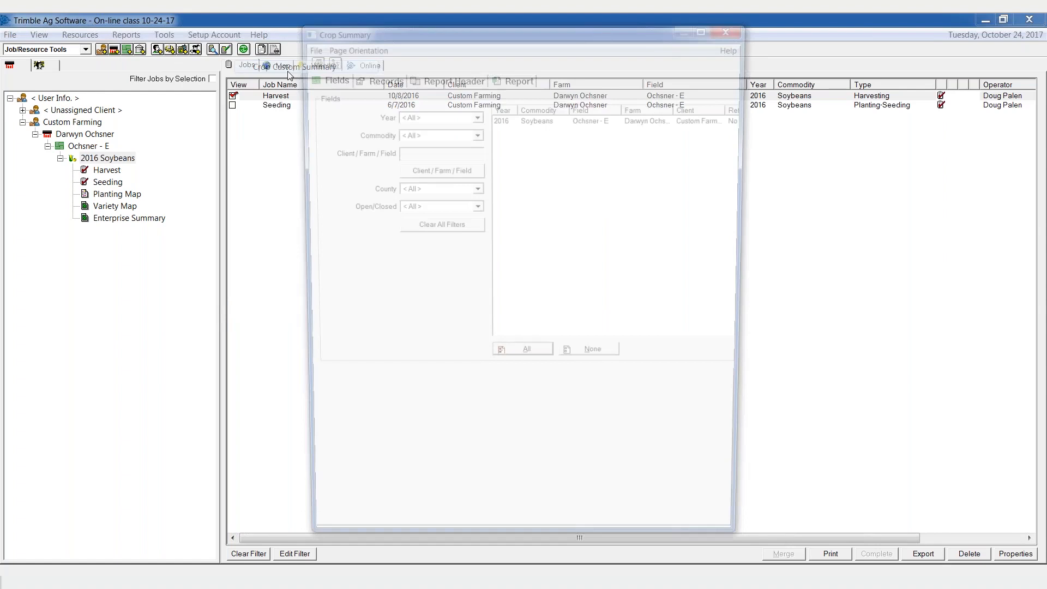
pyautogui.click(530, 123)
pyautogui.click(526, 80)
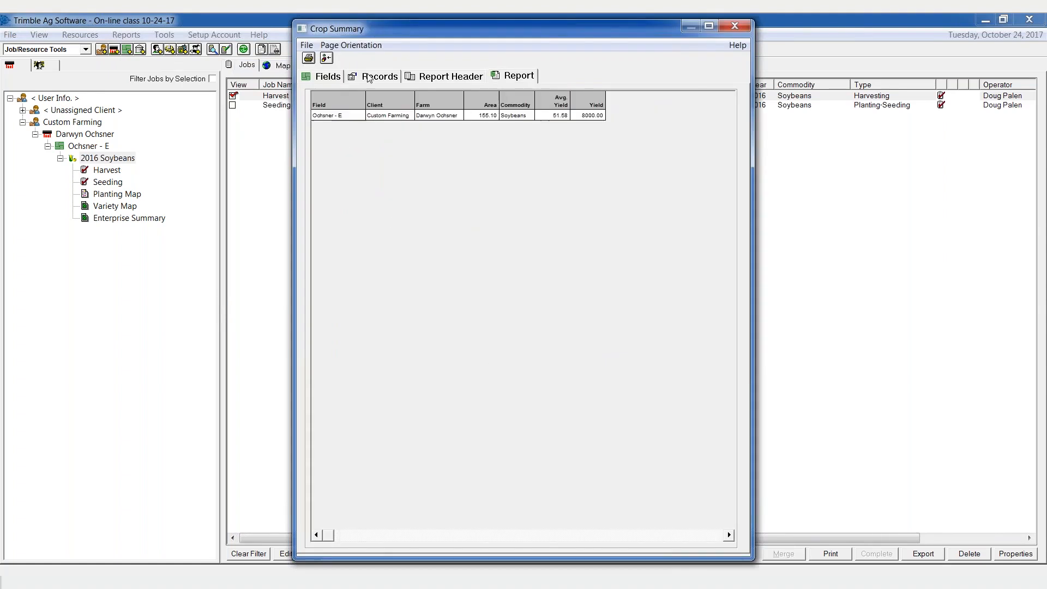
pyautogui.click(309, 58)
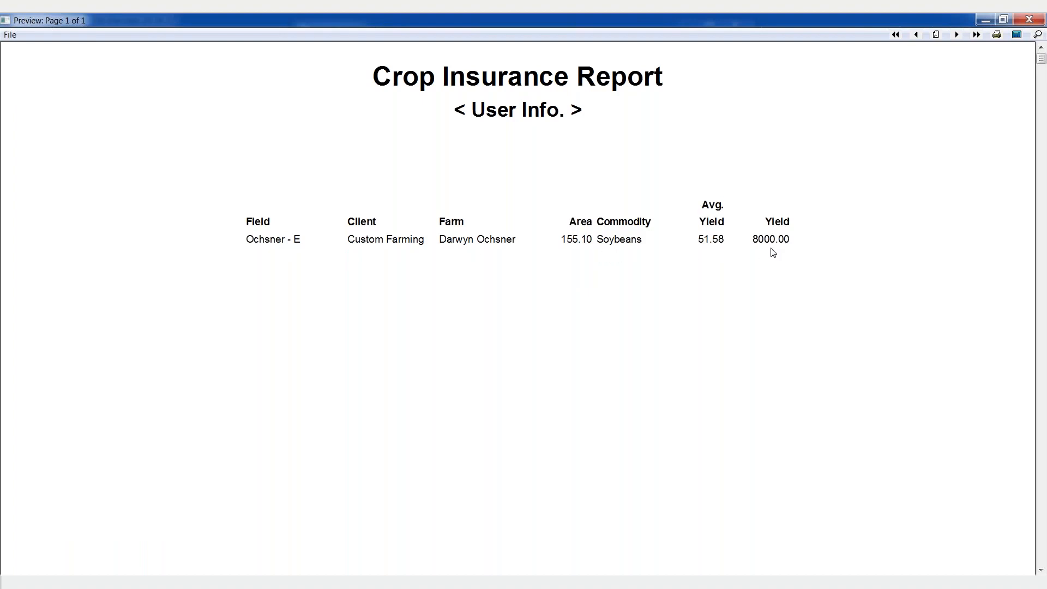
pyautogui.click(1037, 20)
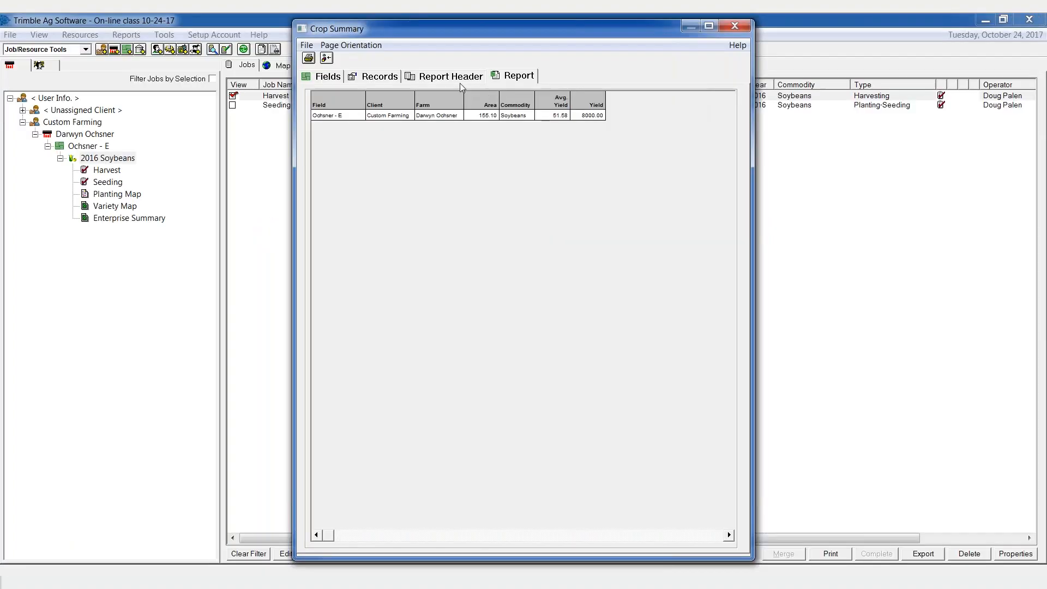
# Retitle the crop summary "Total Yield Report" in its header, preview the printable version, and close the report.
pyautogui.click(457, 81)
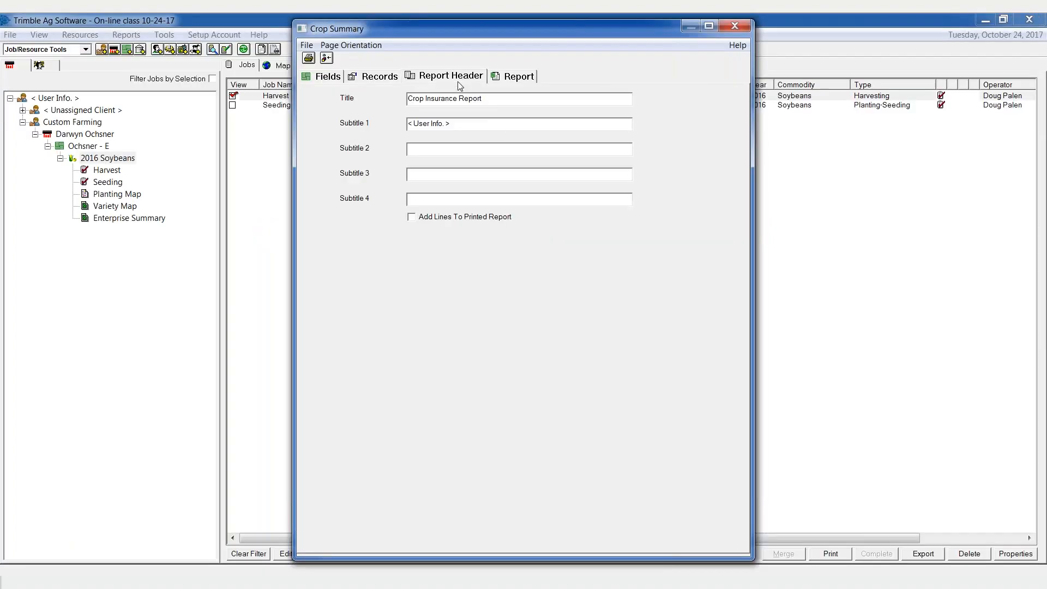
pyautogui.moveTo(506, 101); pyautogui.dragTo(383, 110)
pyautogui.write('Total Yield')
pyautogui.click(515, 77)
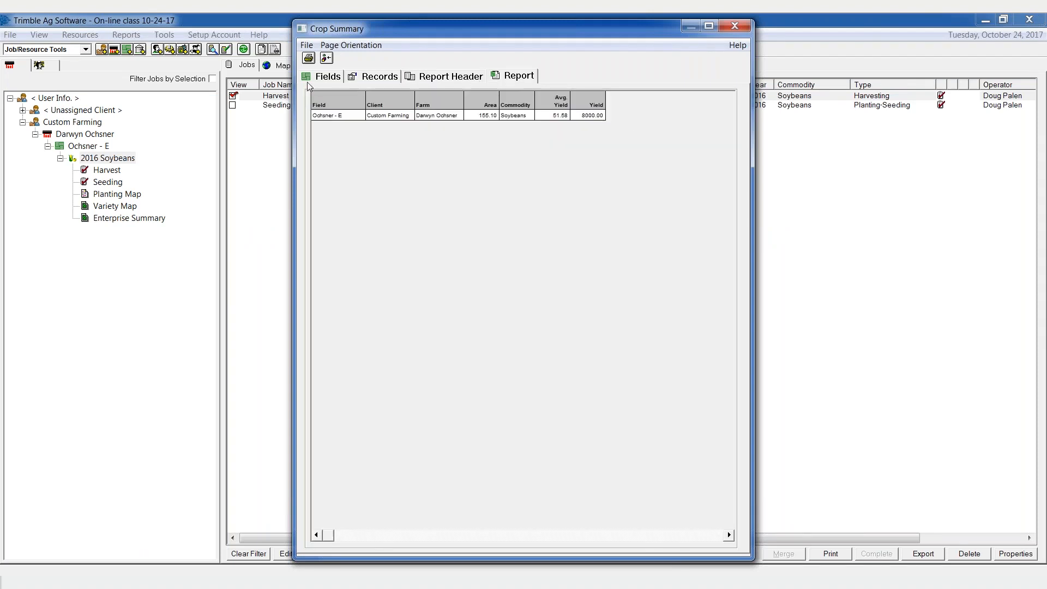
pyautogui.click(310, 61)
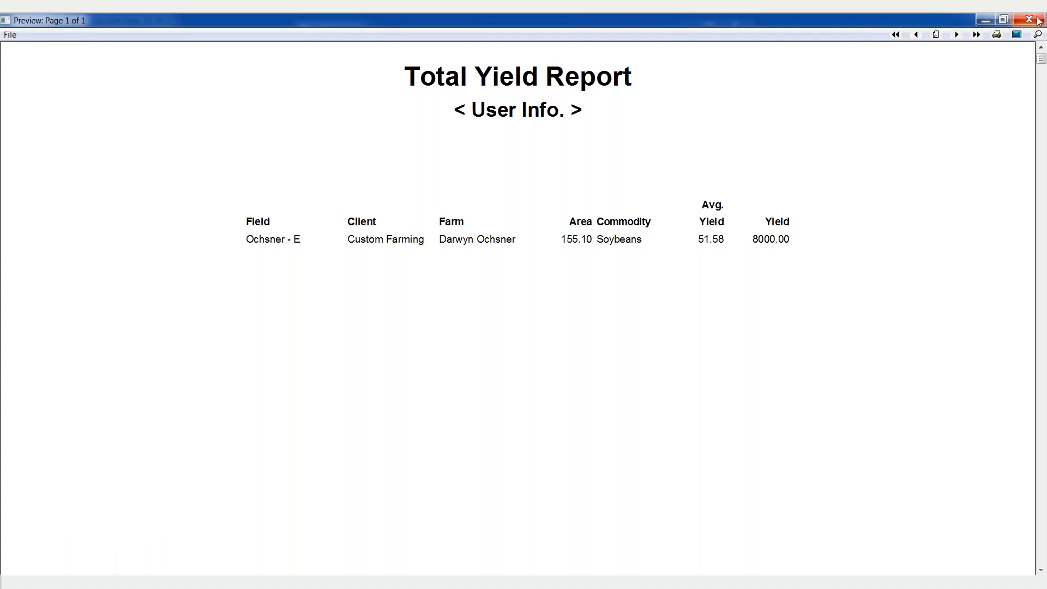
pyautogui.click(1029, 20)
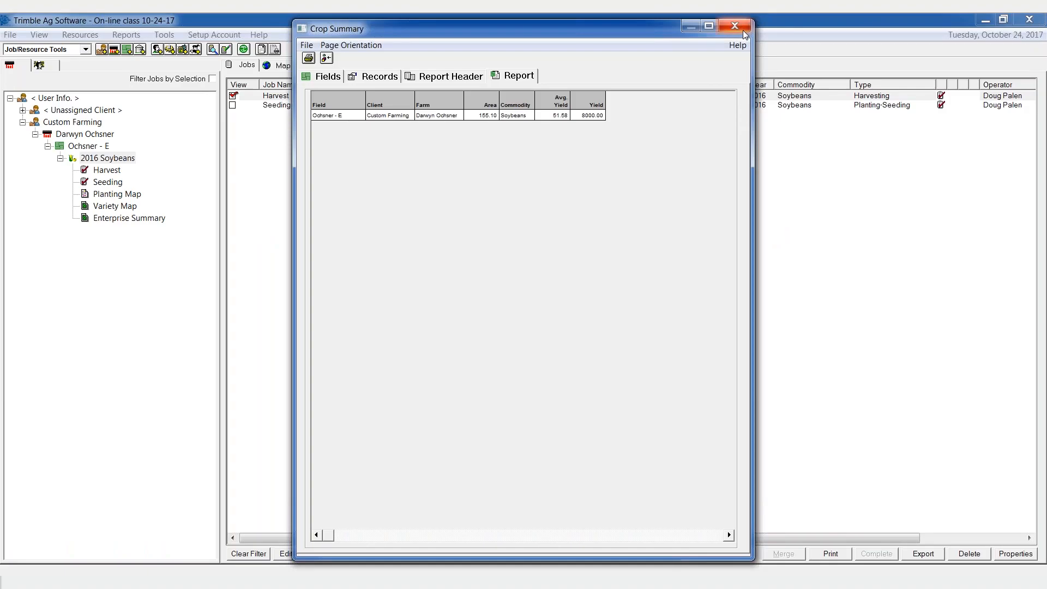
pyautogui.click(742, 31)
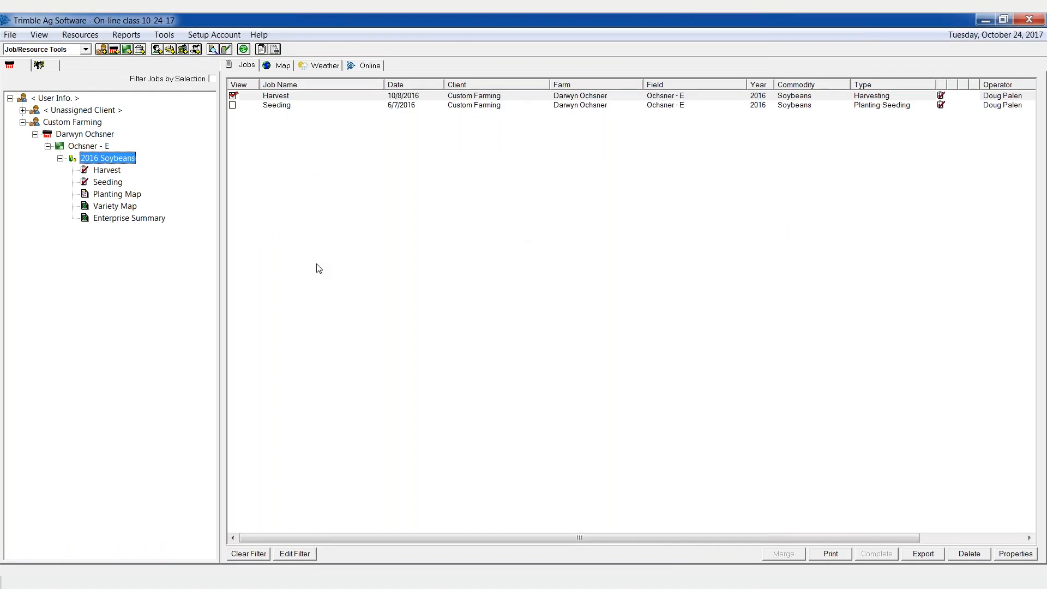
# Preview the field Yield Variety Report for 2016 Soybeans grouped by crop, review area, moisture and yield per variety, and close it.
pyautogui.click(126, 35)
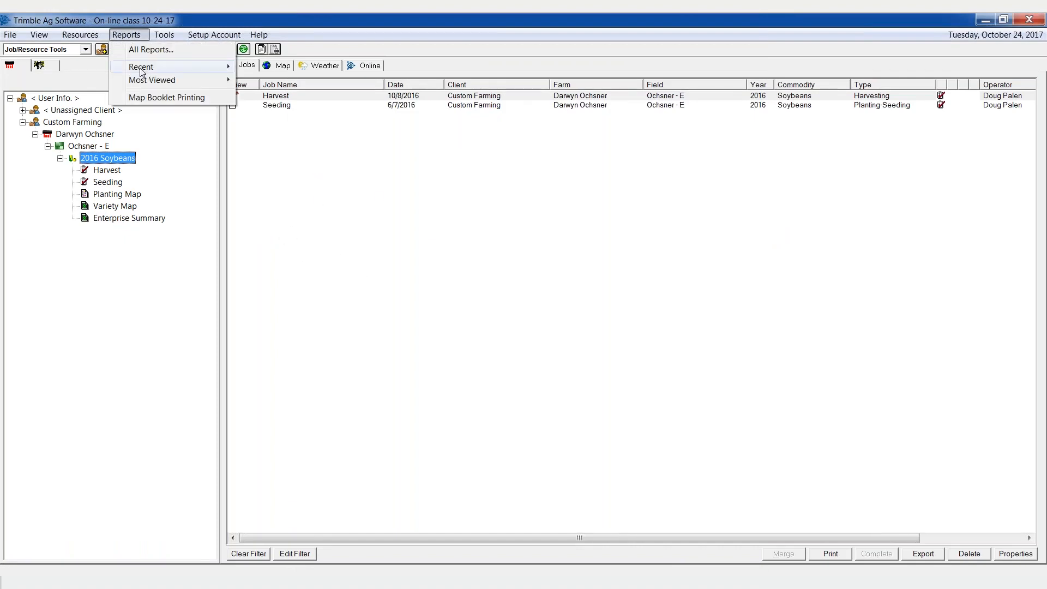
pyautogui.click(143, 51)
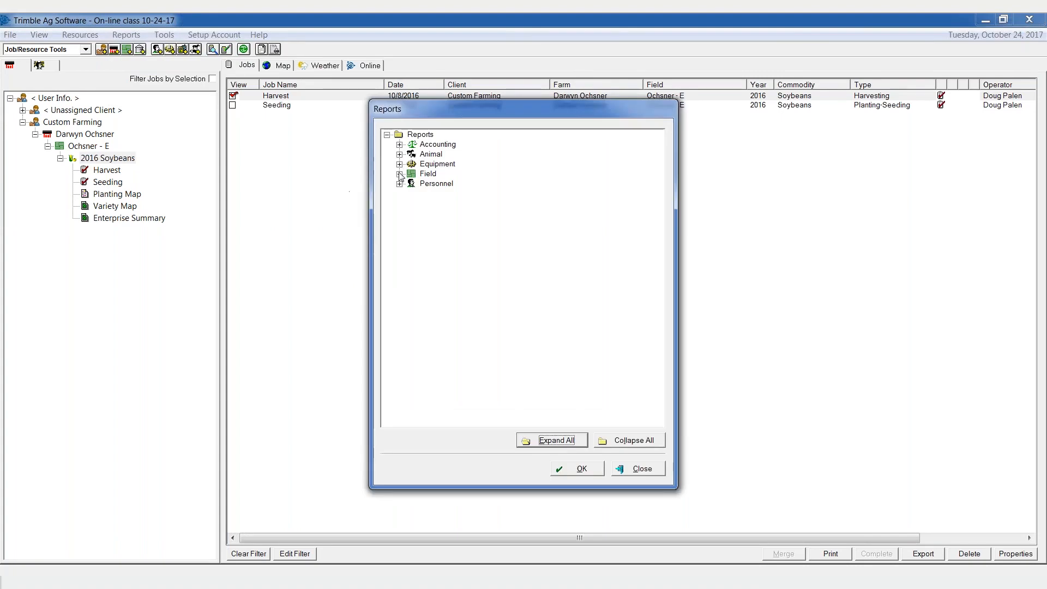
pyautogui.click(400, 174)
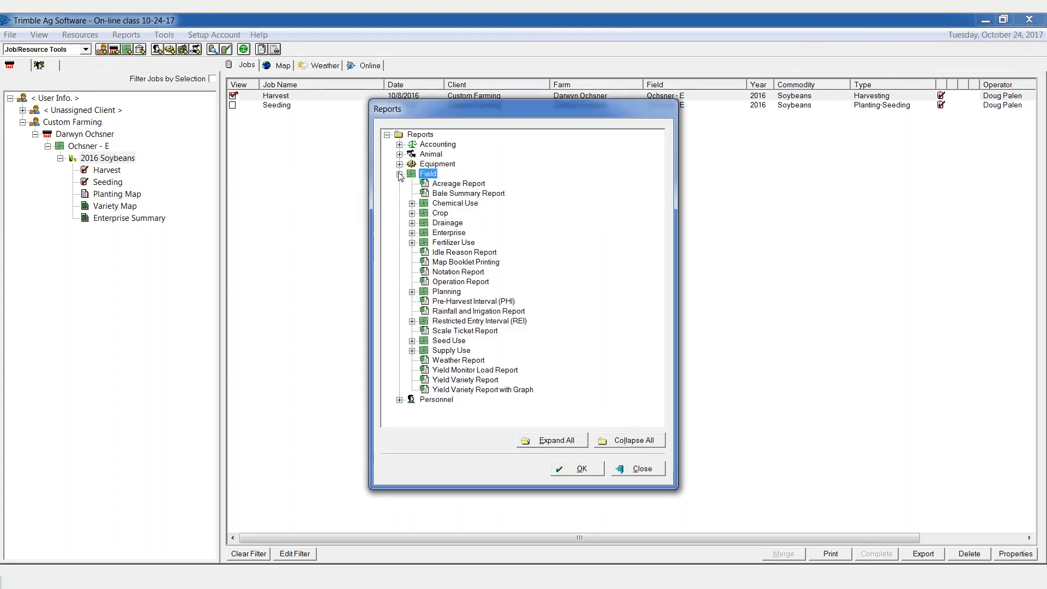
pyautogui.click(480, 381)
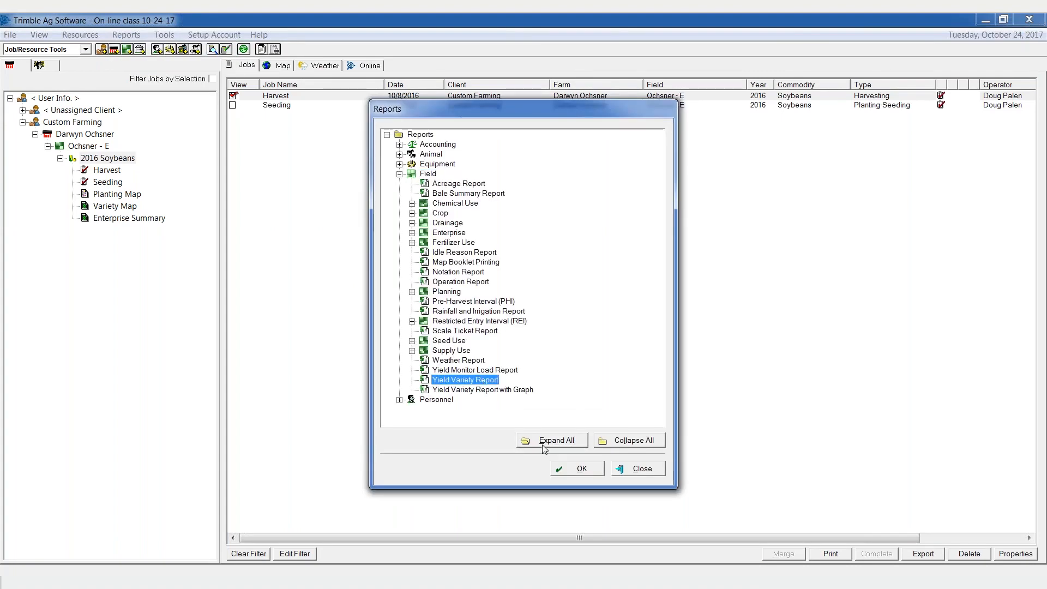
pyautogui.click(570, 472)
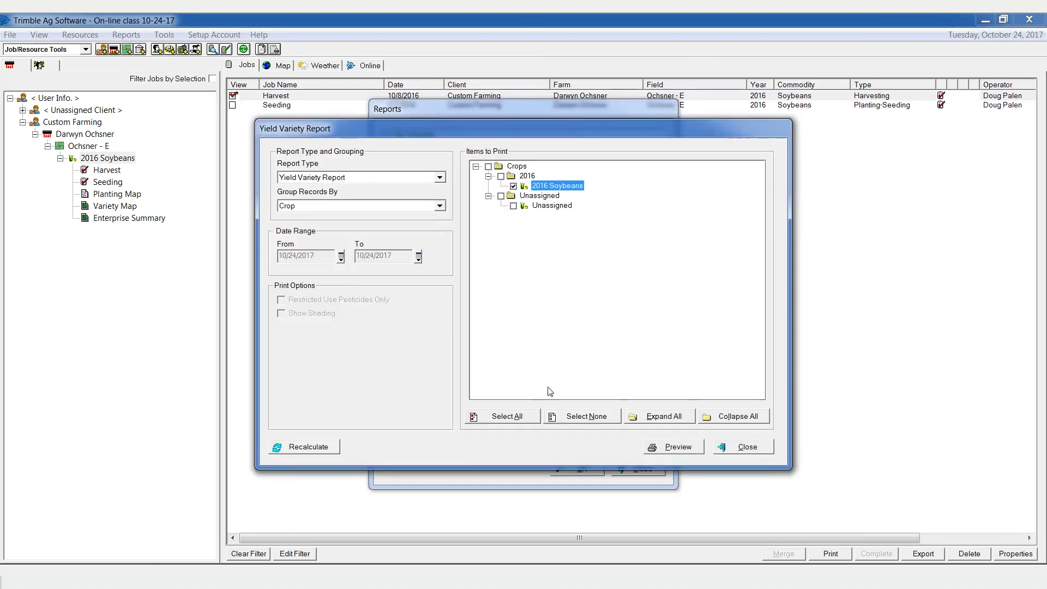
pyautogui.click(670, 452)
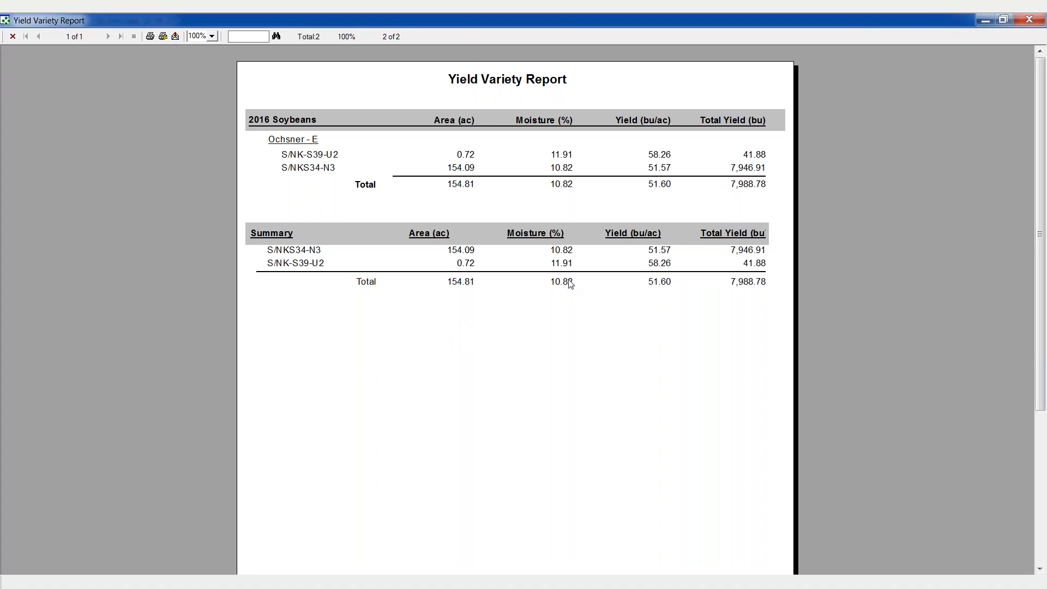
pyautogui.click(1030, 20)
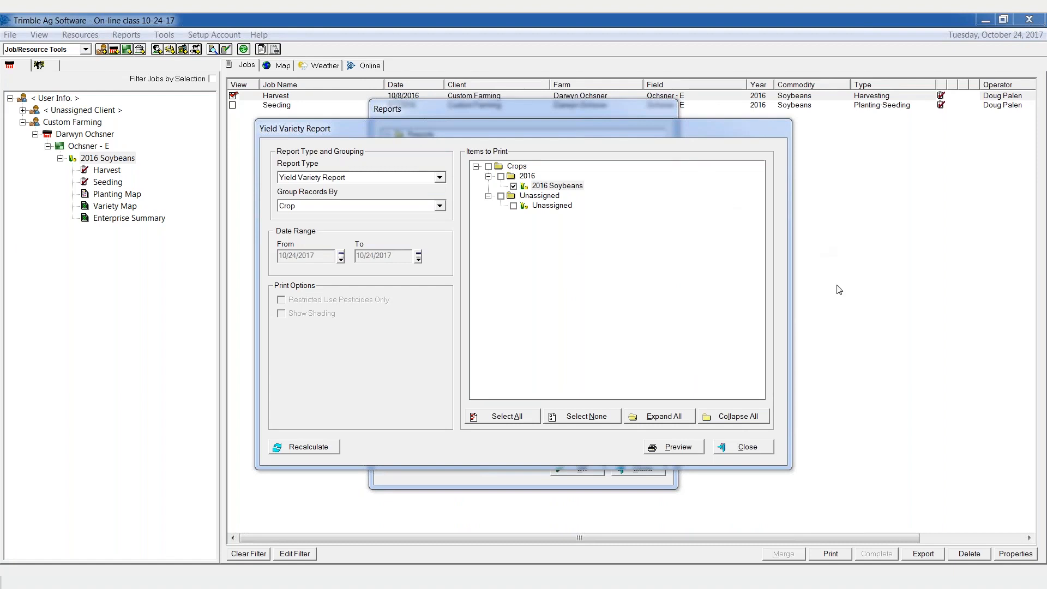
pyautogui.click(745, 450)
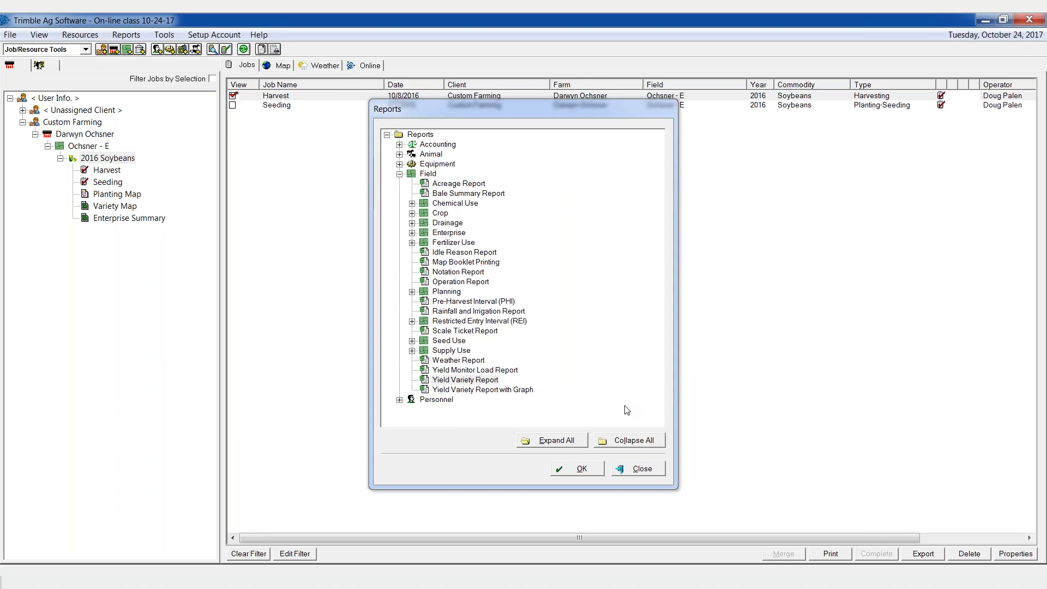
pyautogui.click(639, 472)
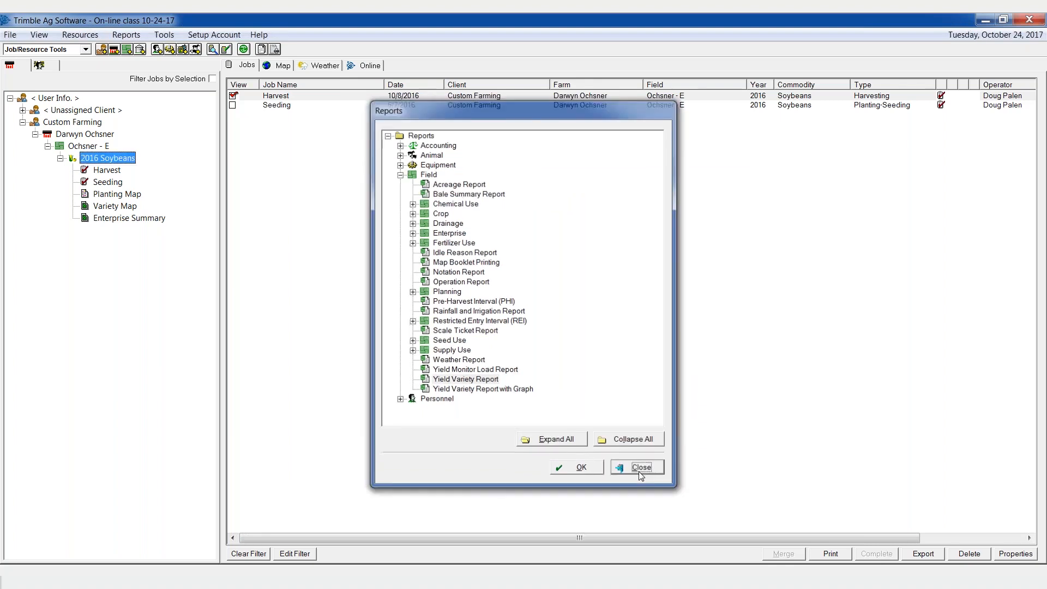
# Look over the Harvested Crop Sales Contracts and the blank properties form for a new contract, and close them without adding one.
pyautogui.click(208, 35)
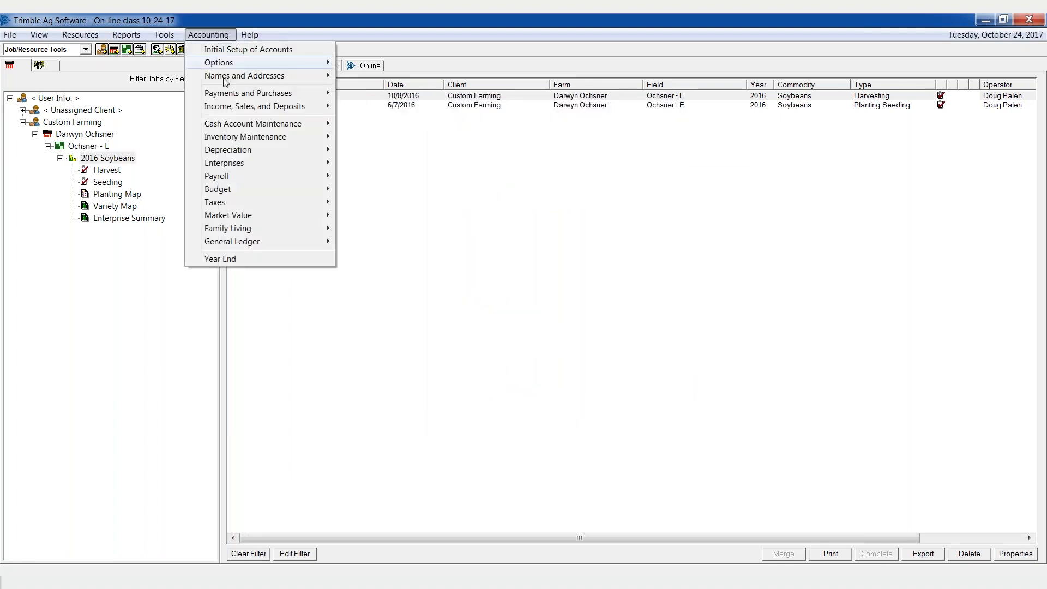
pyautogui.moveTo(232, 96)
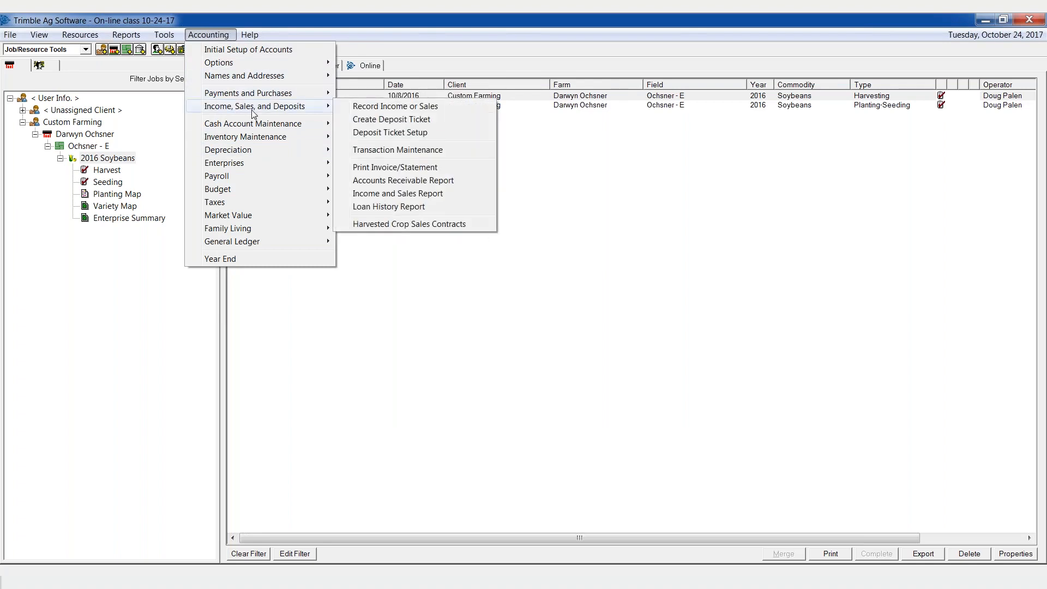
pyautogui.click(376, 224)
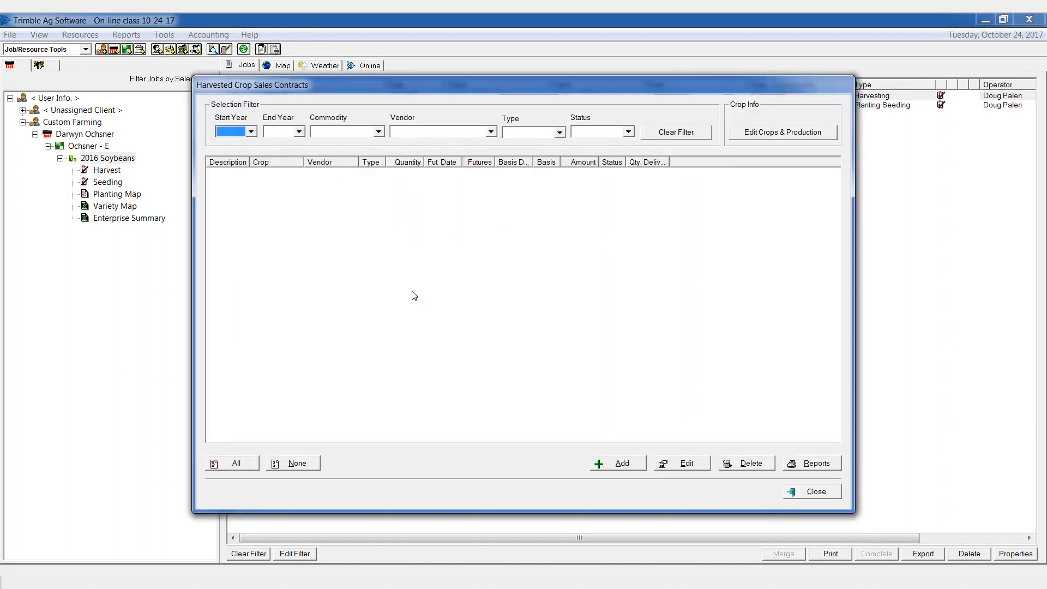
pyautogui.click(618, 464)
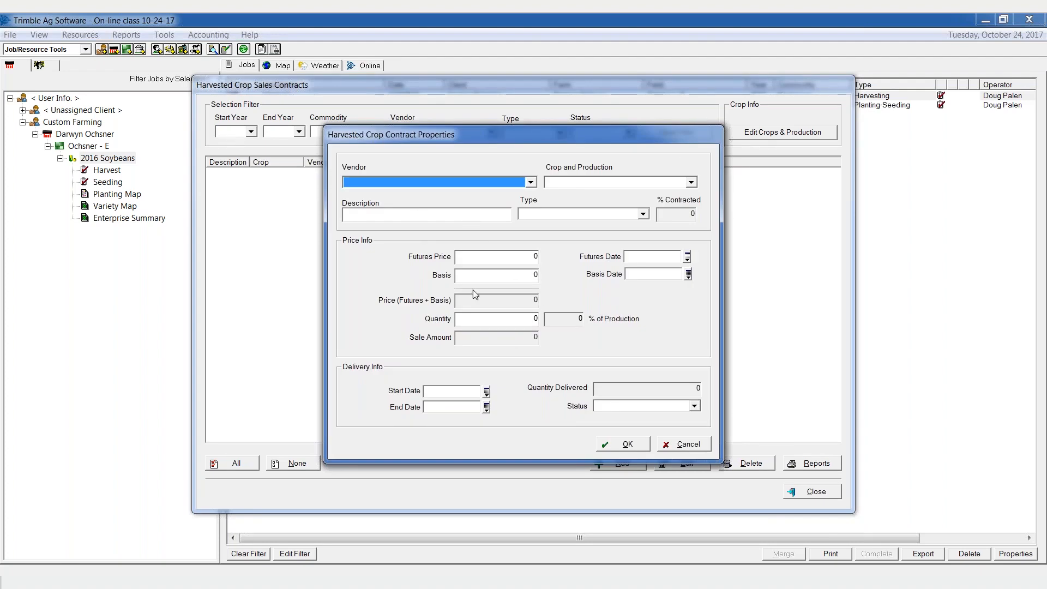
pyautogui.click(676, 446)
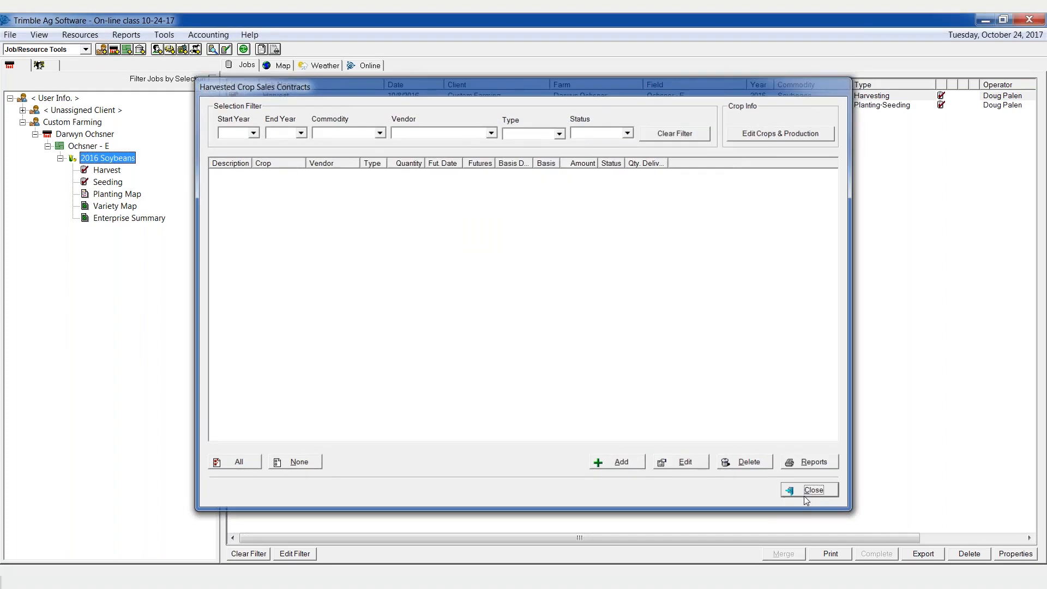
pyautogui.click(809, 490)
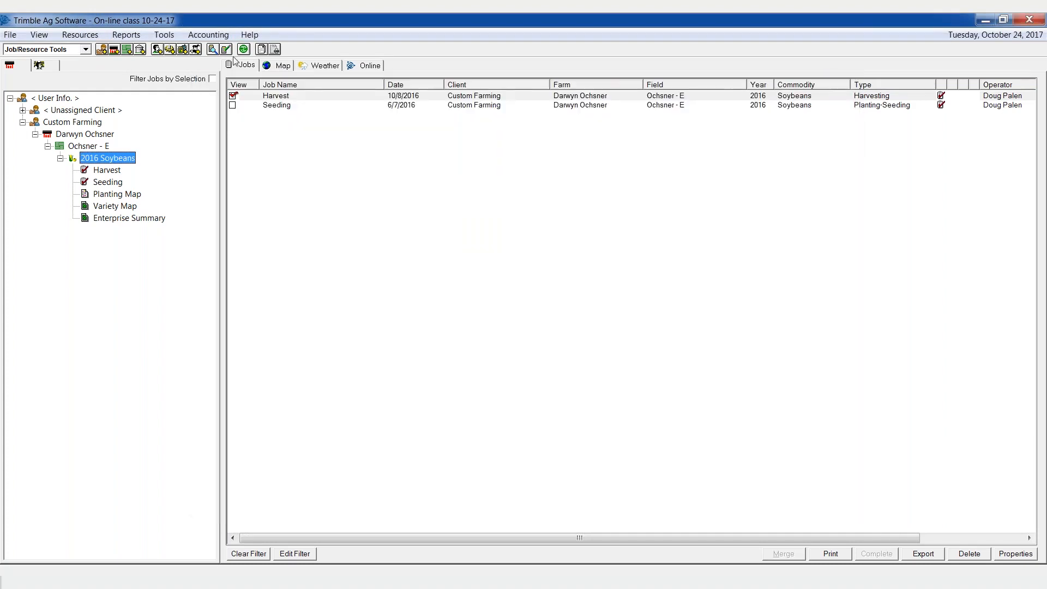
# Open the job data import and examine the GreenStar 3 and CaseIH [BETA] AFS 200, Pro 300, Pro 600 formats with their file paths.
pyautogui.click(213, 49)
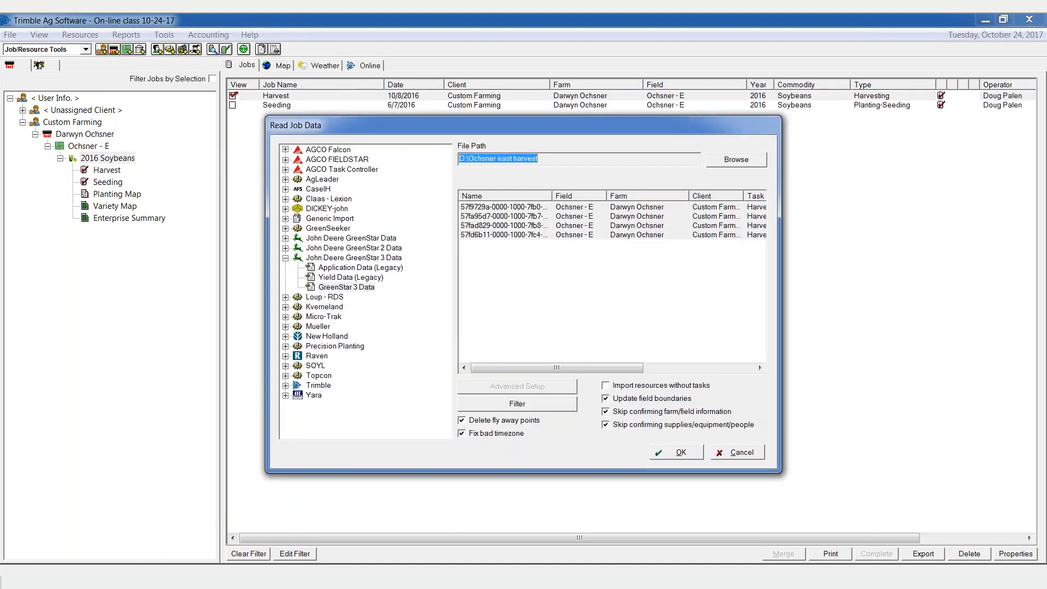
pyautogui.click(362, 289)
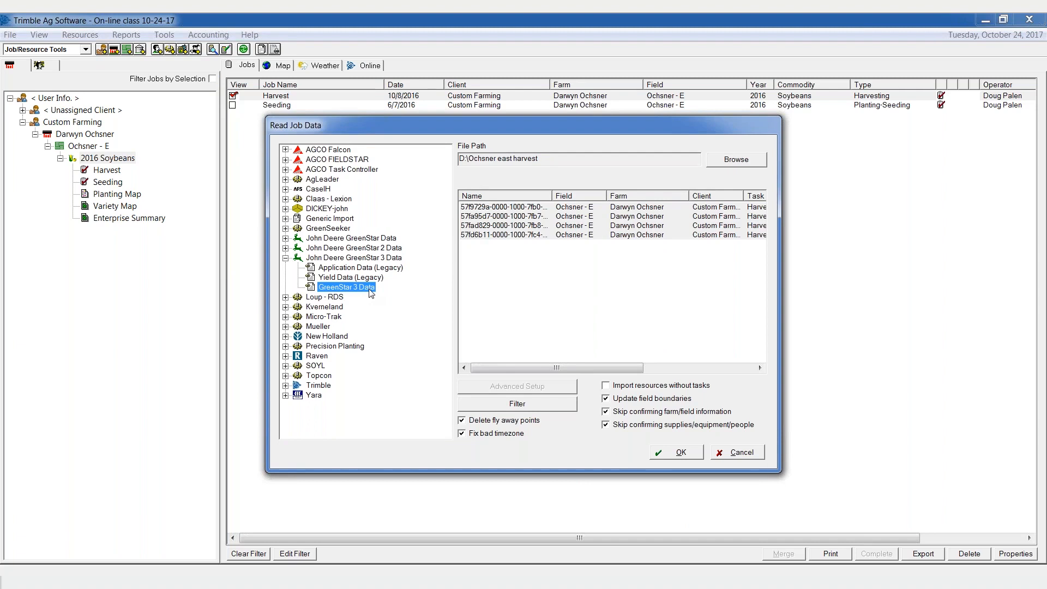
pyautogui.click(286, 189)
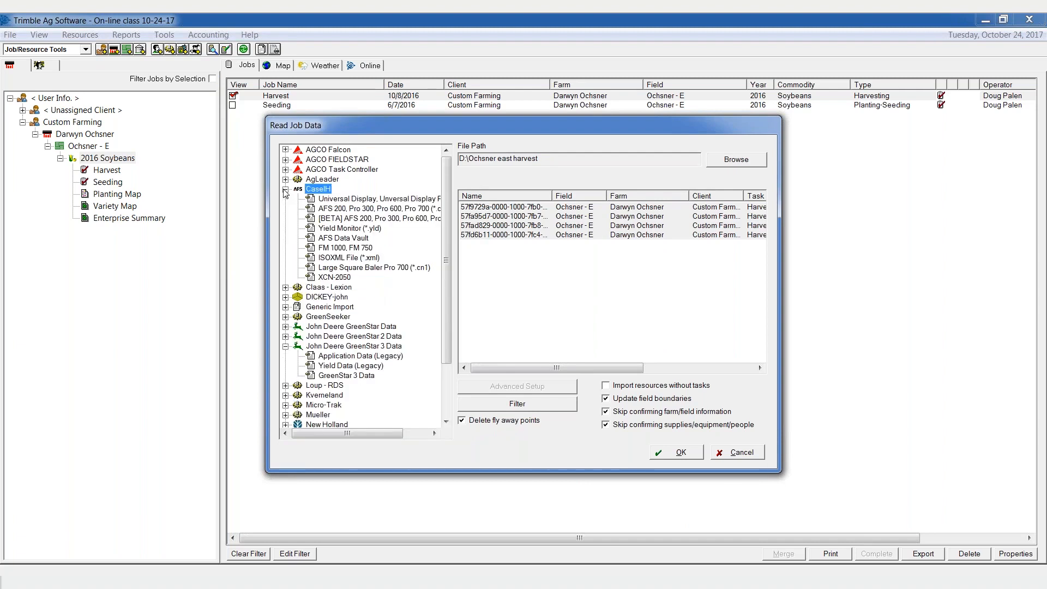
pyautogui.click(373, 219)
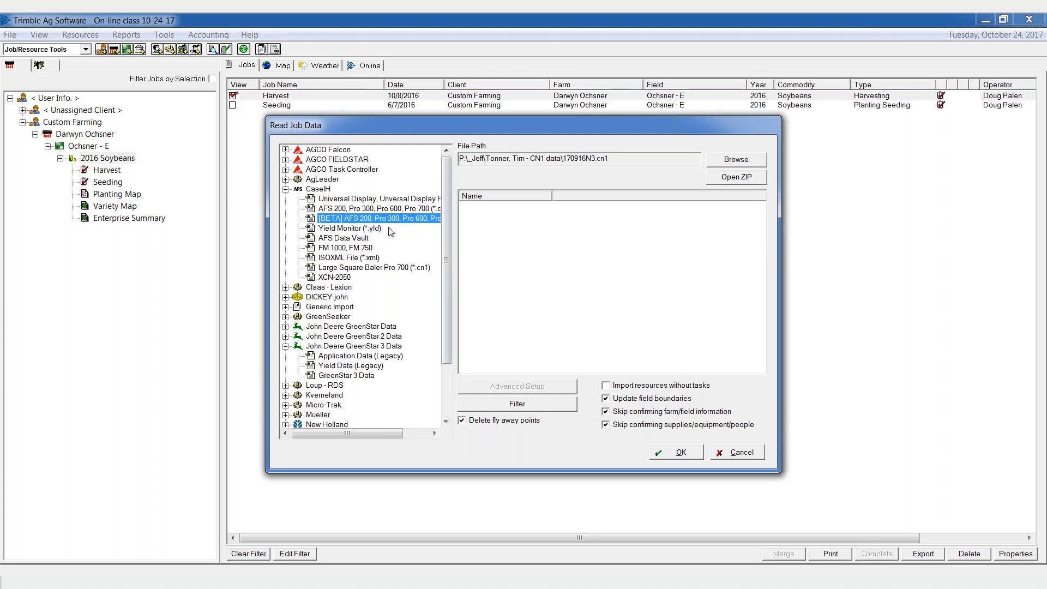
pyautogui.click(613, 158)
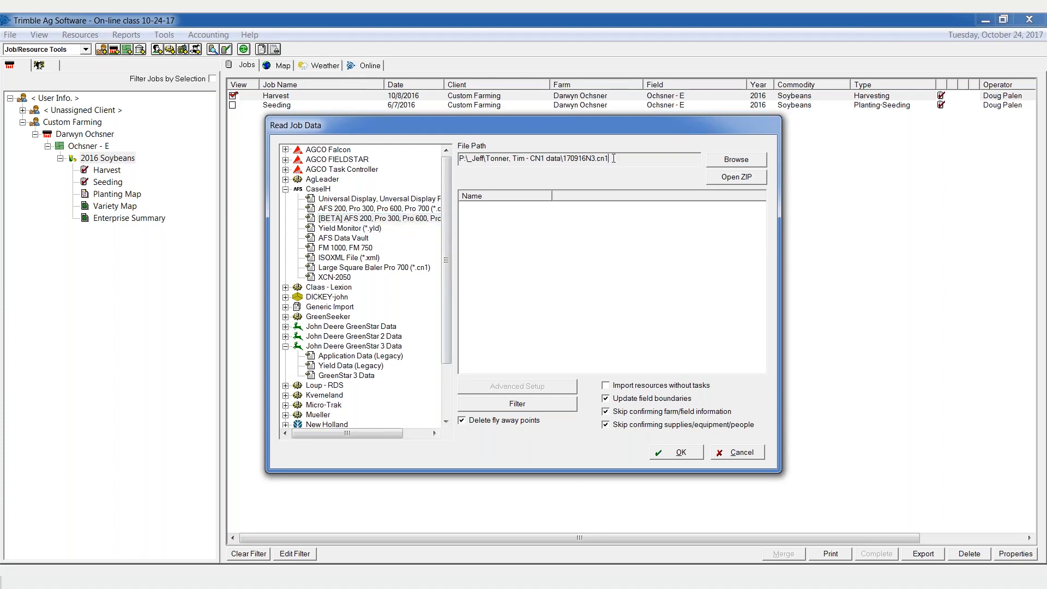
pyautogui.moveTo(614, 158); pyautogui.dragTo(568, 160)
pyautogui.click(285, 189)
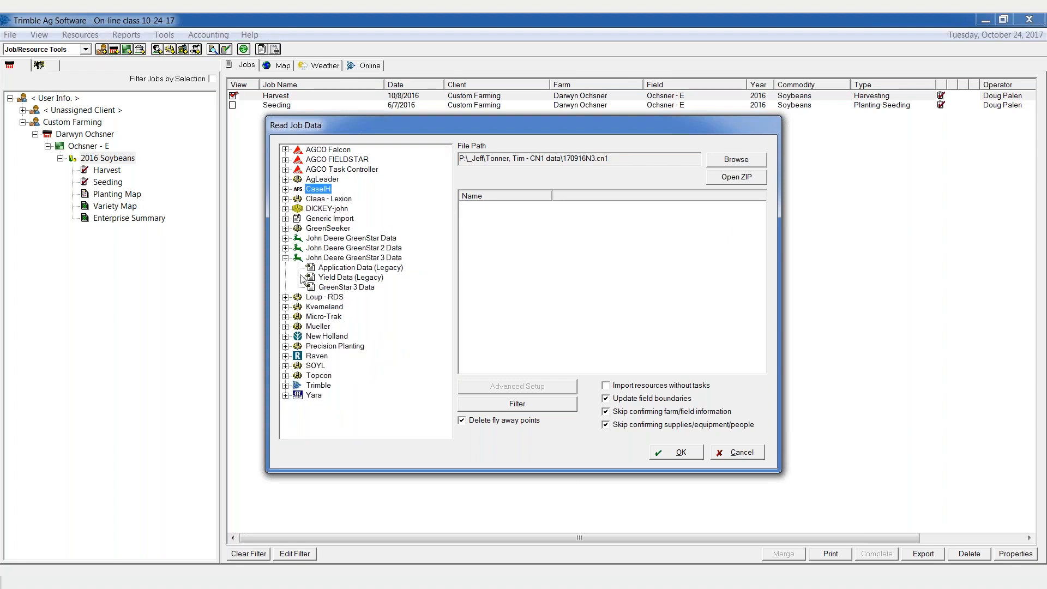
# Examine the Trimble FMX Display and AgLeader AGDATA Logs (BETA) import formats, and cancel the job data import.
pyautogui.click(285, 258)
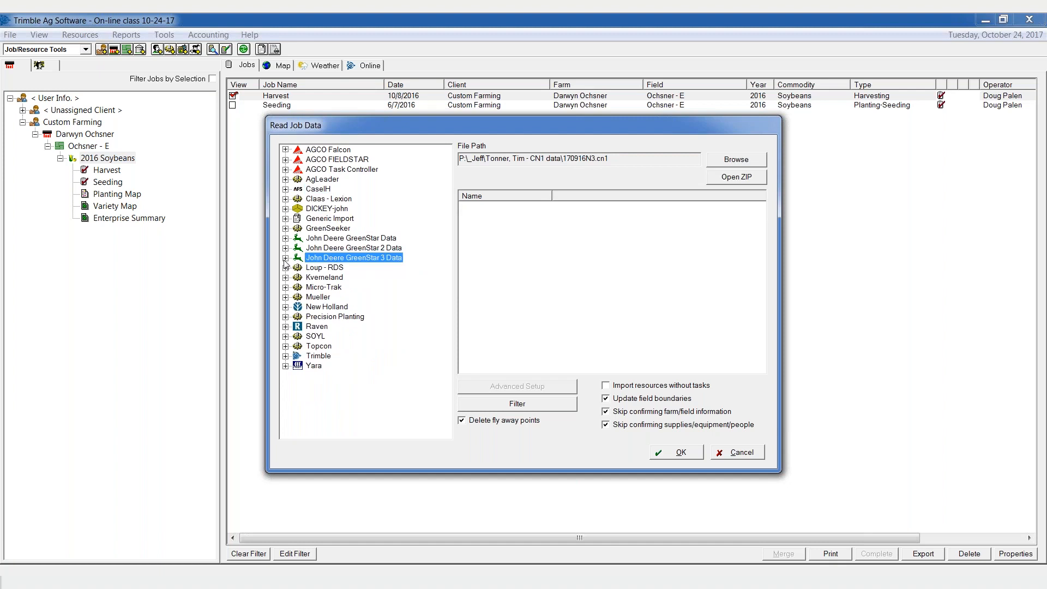
pyautogui.click(285, 355)
pyautogui.click(352, 396)
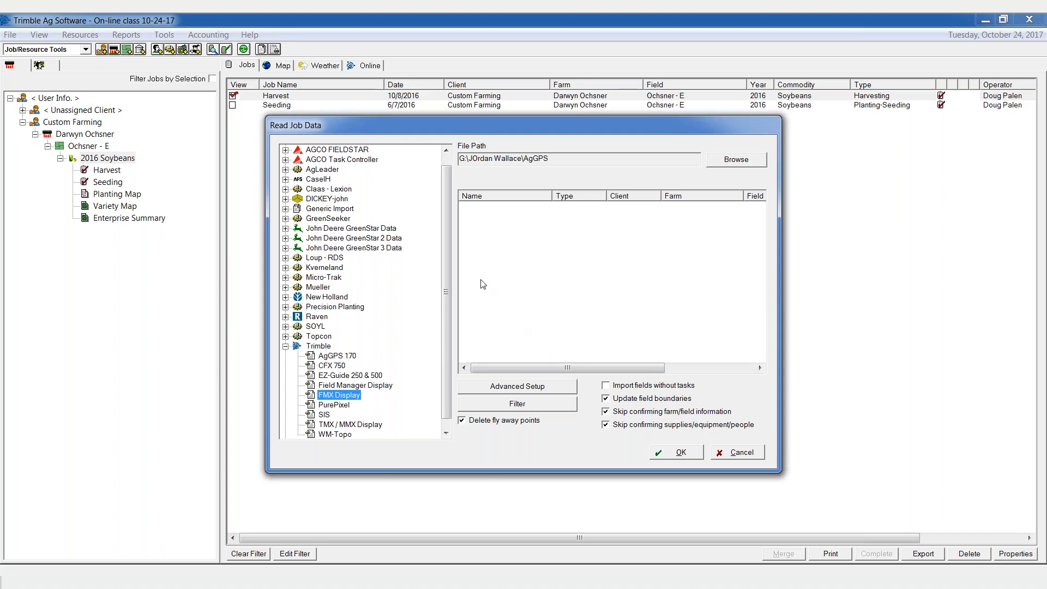
pyautogui.click(287, 170)
pyautogui.click(355, 230)
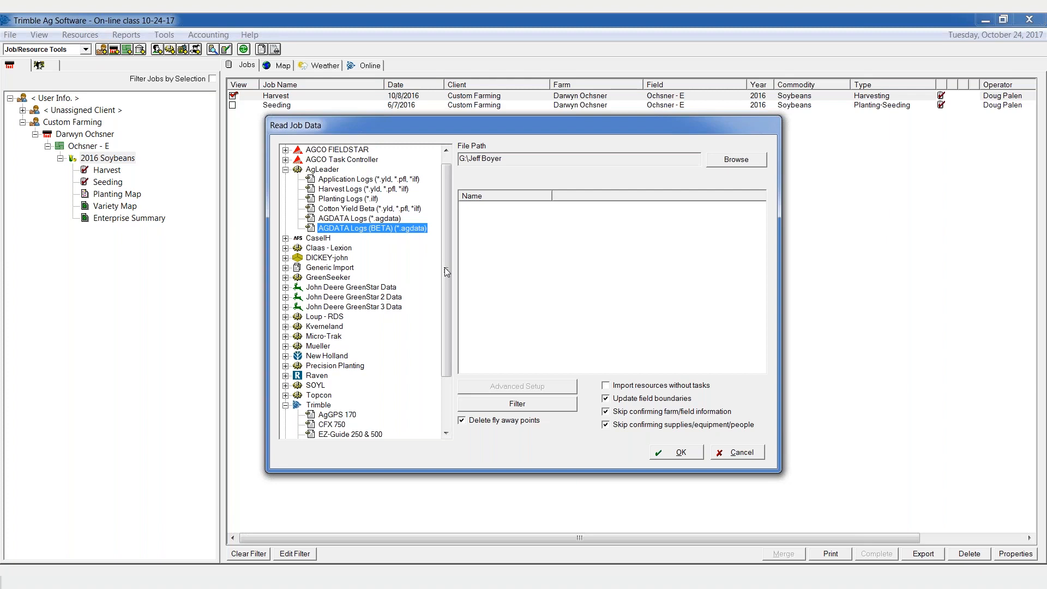
pyautogui.click(739, 453)
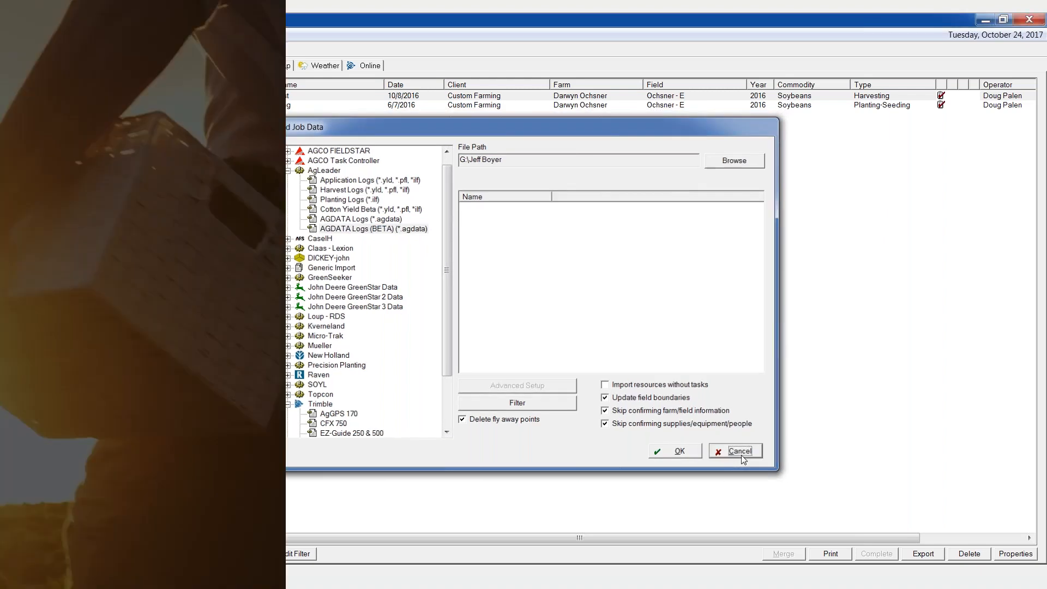